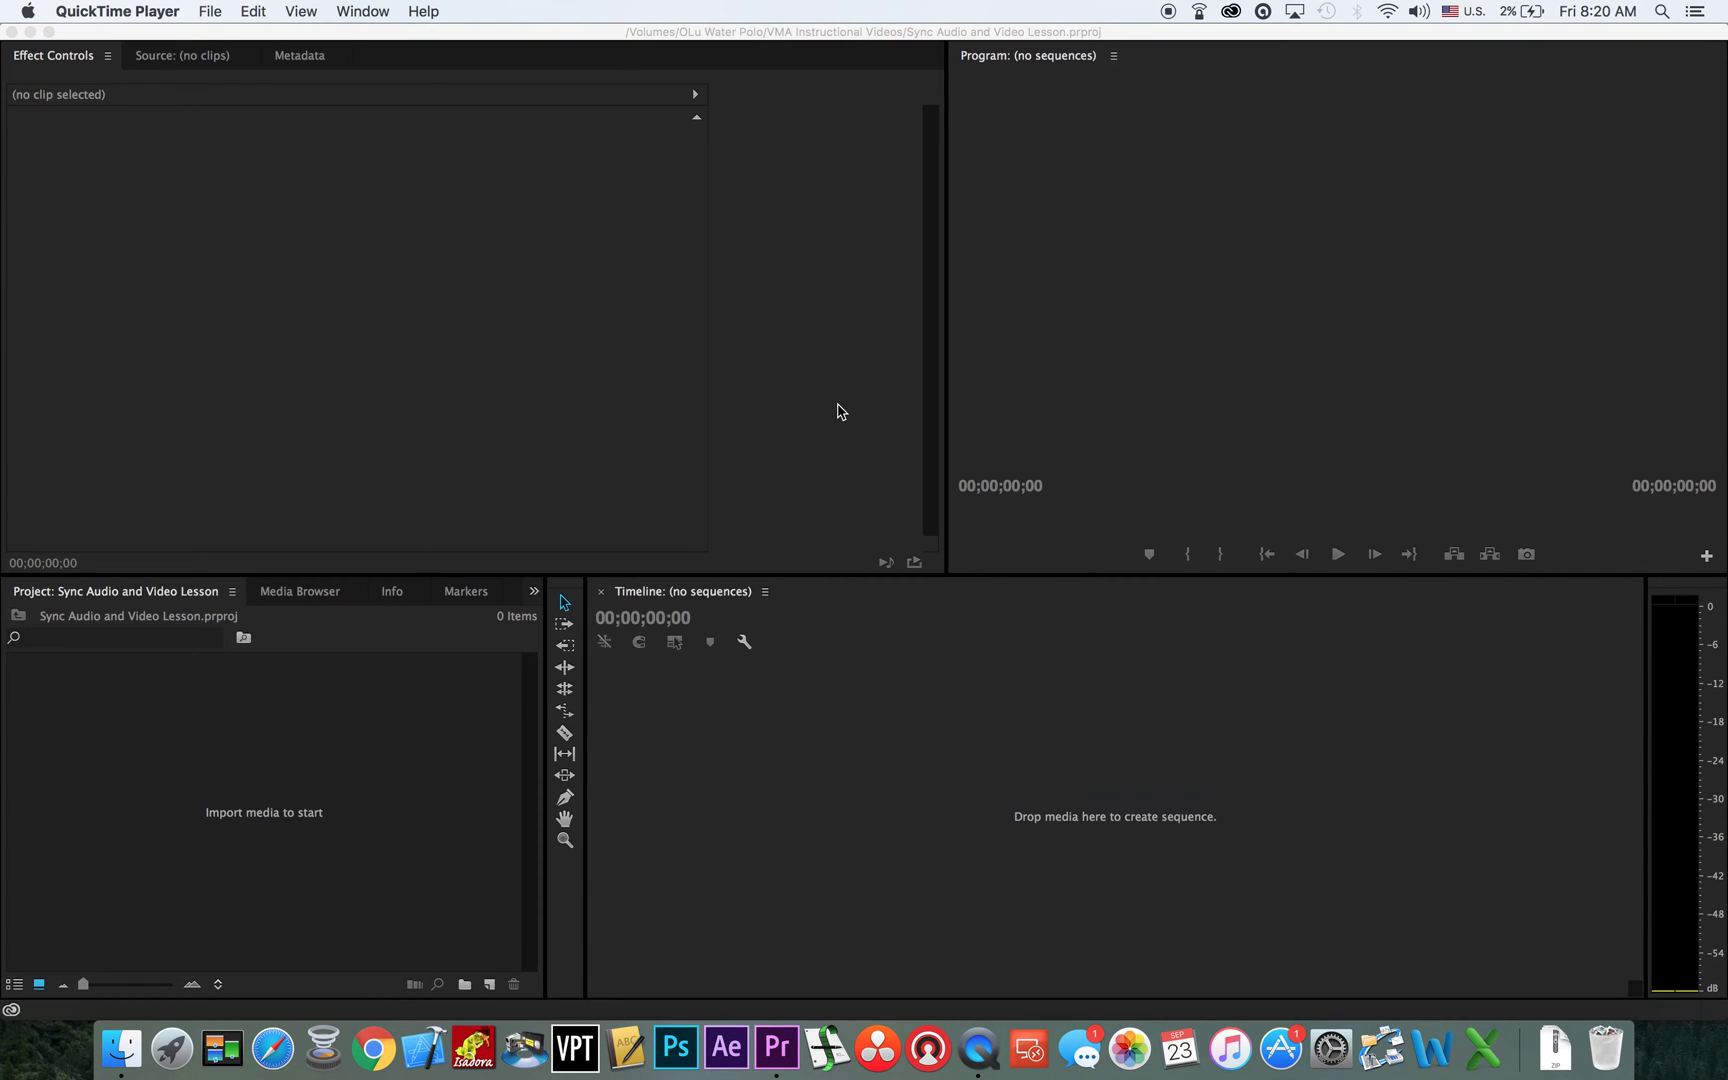
- Browse to the Translucere folder on the Desktop for importing media into the project
{"action": "key", "text": "F11"}
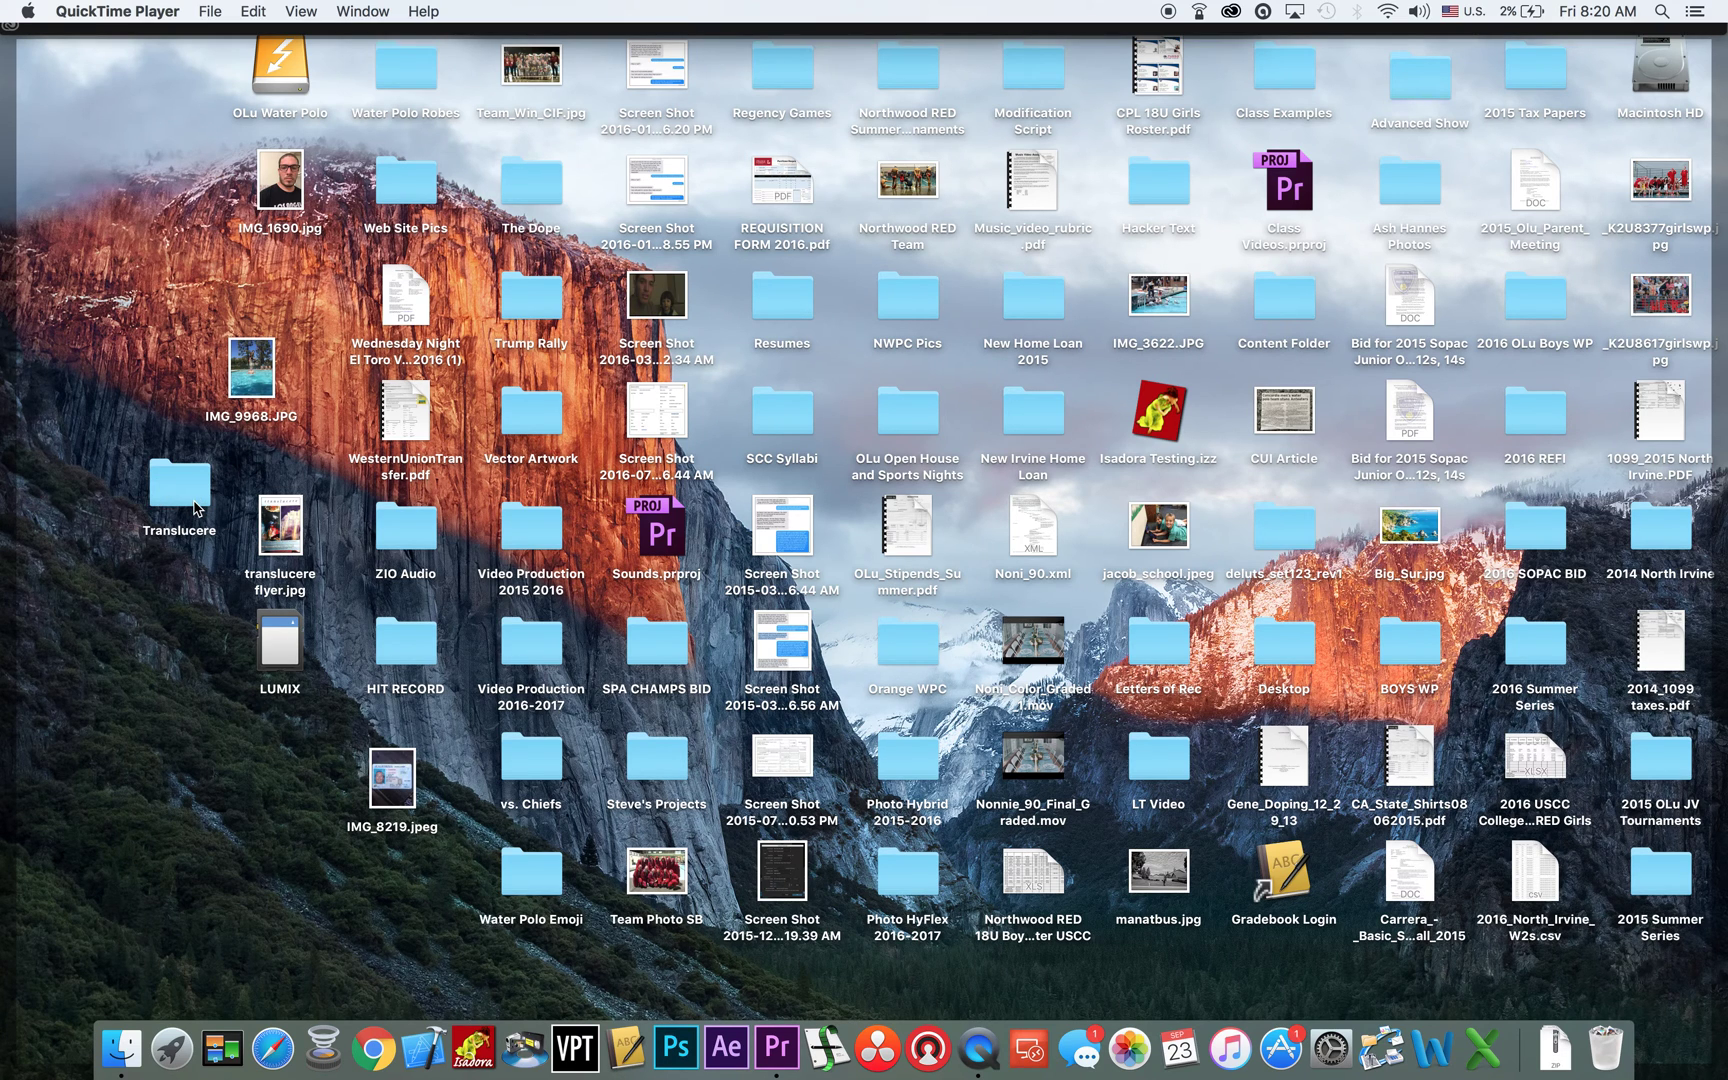
{"action": "key", "text": "F11"}
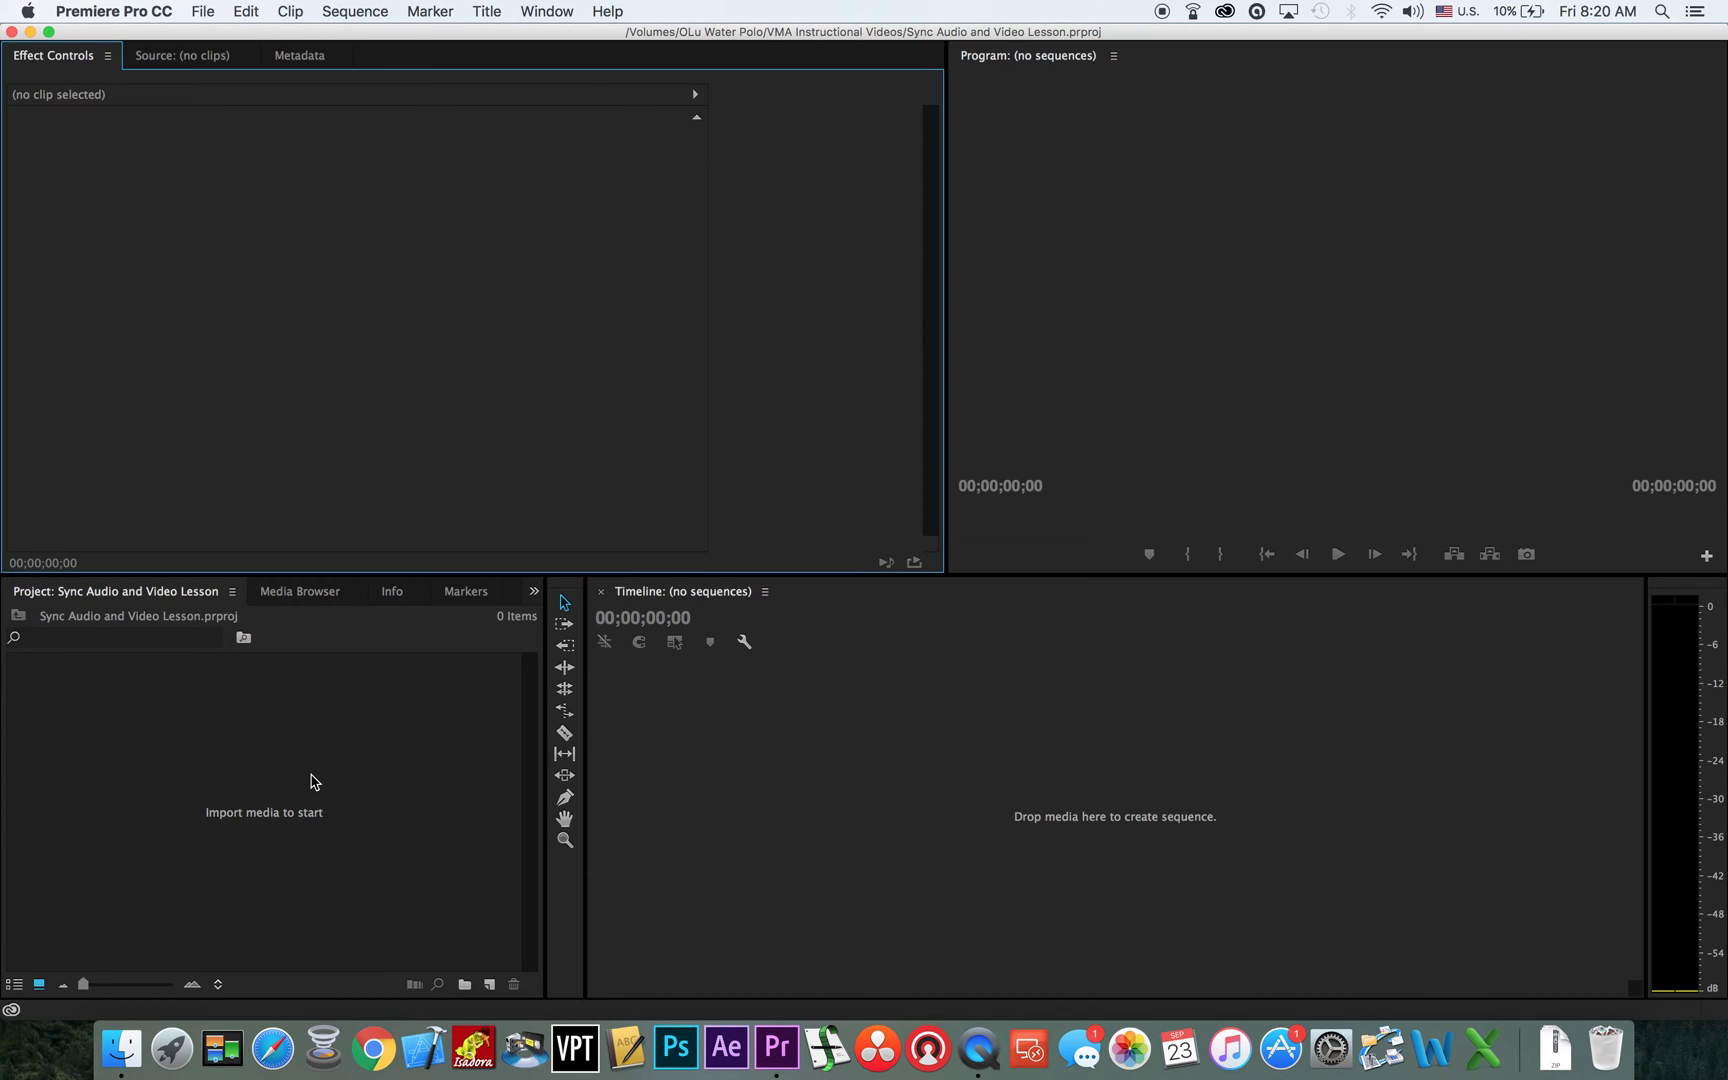
{"action": "left_click", "coordinate": [287, 825]}
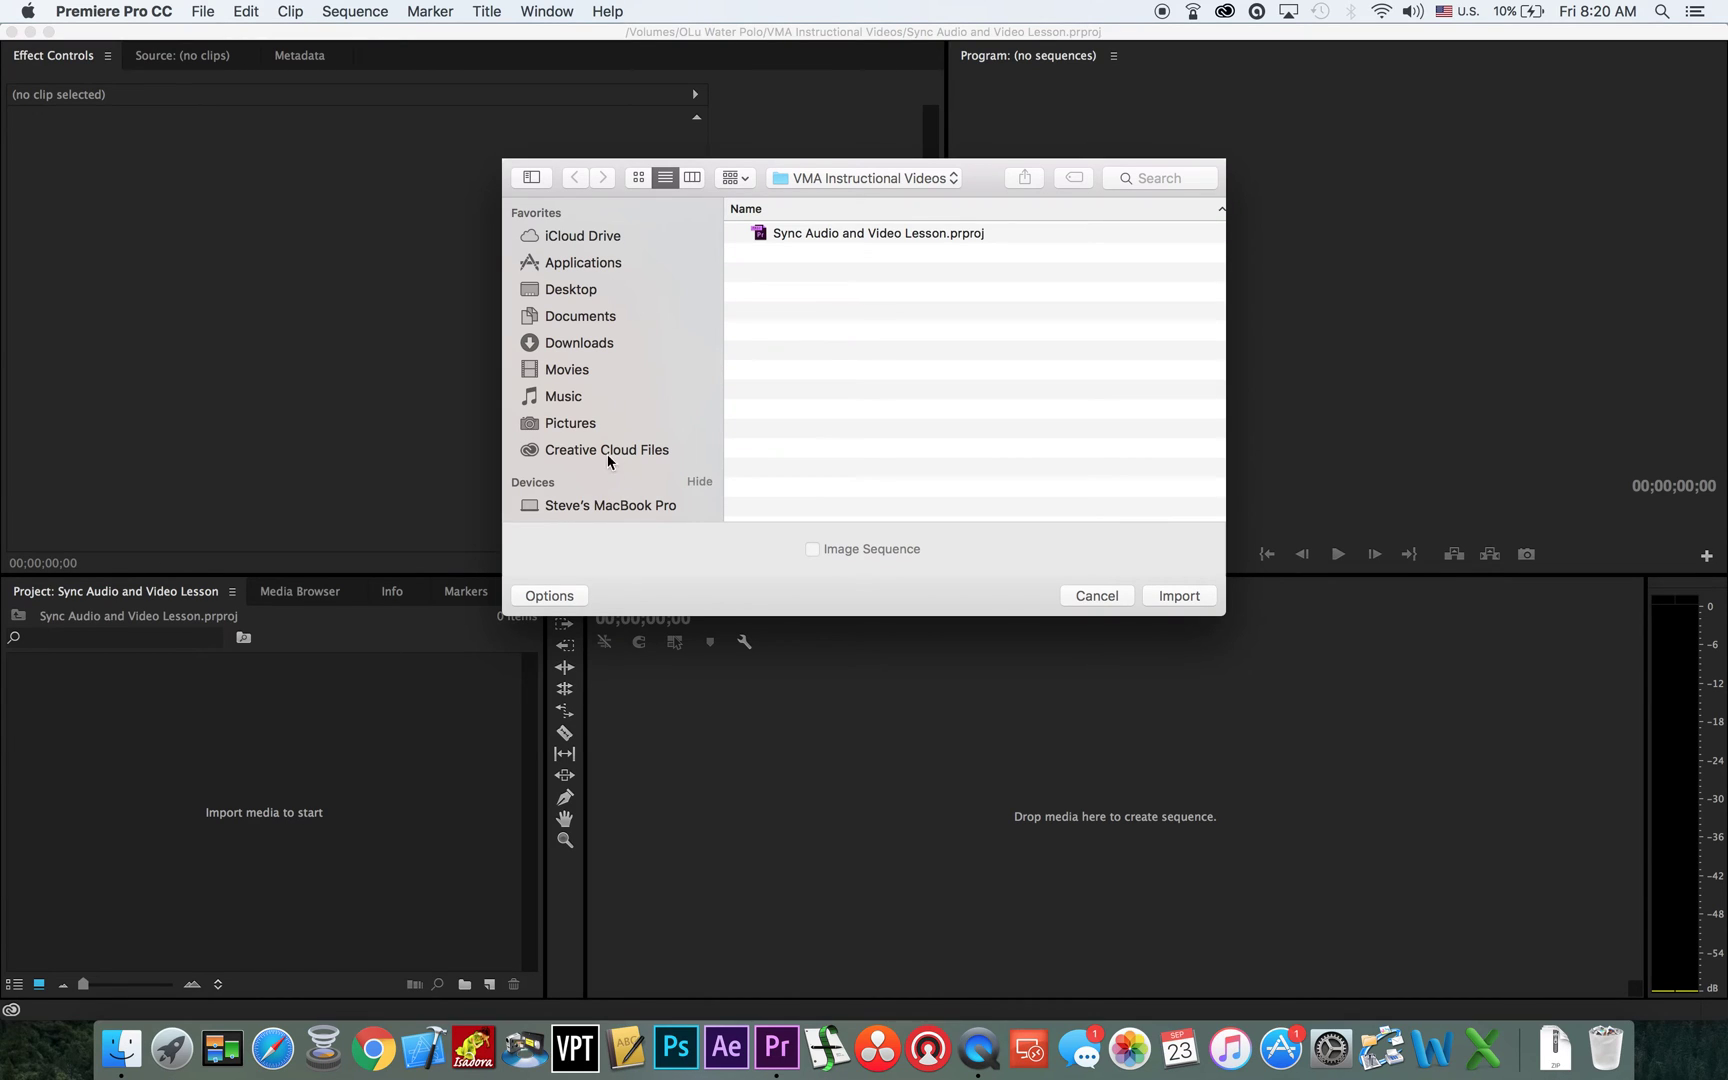
{"action": "left_click", "coordinate": [576, 292]}
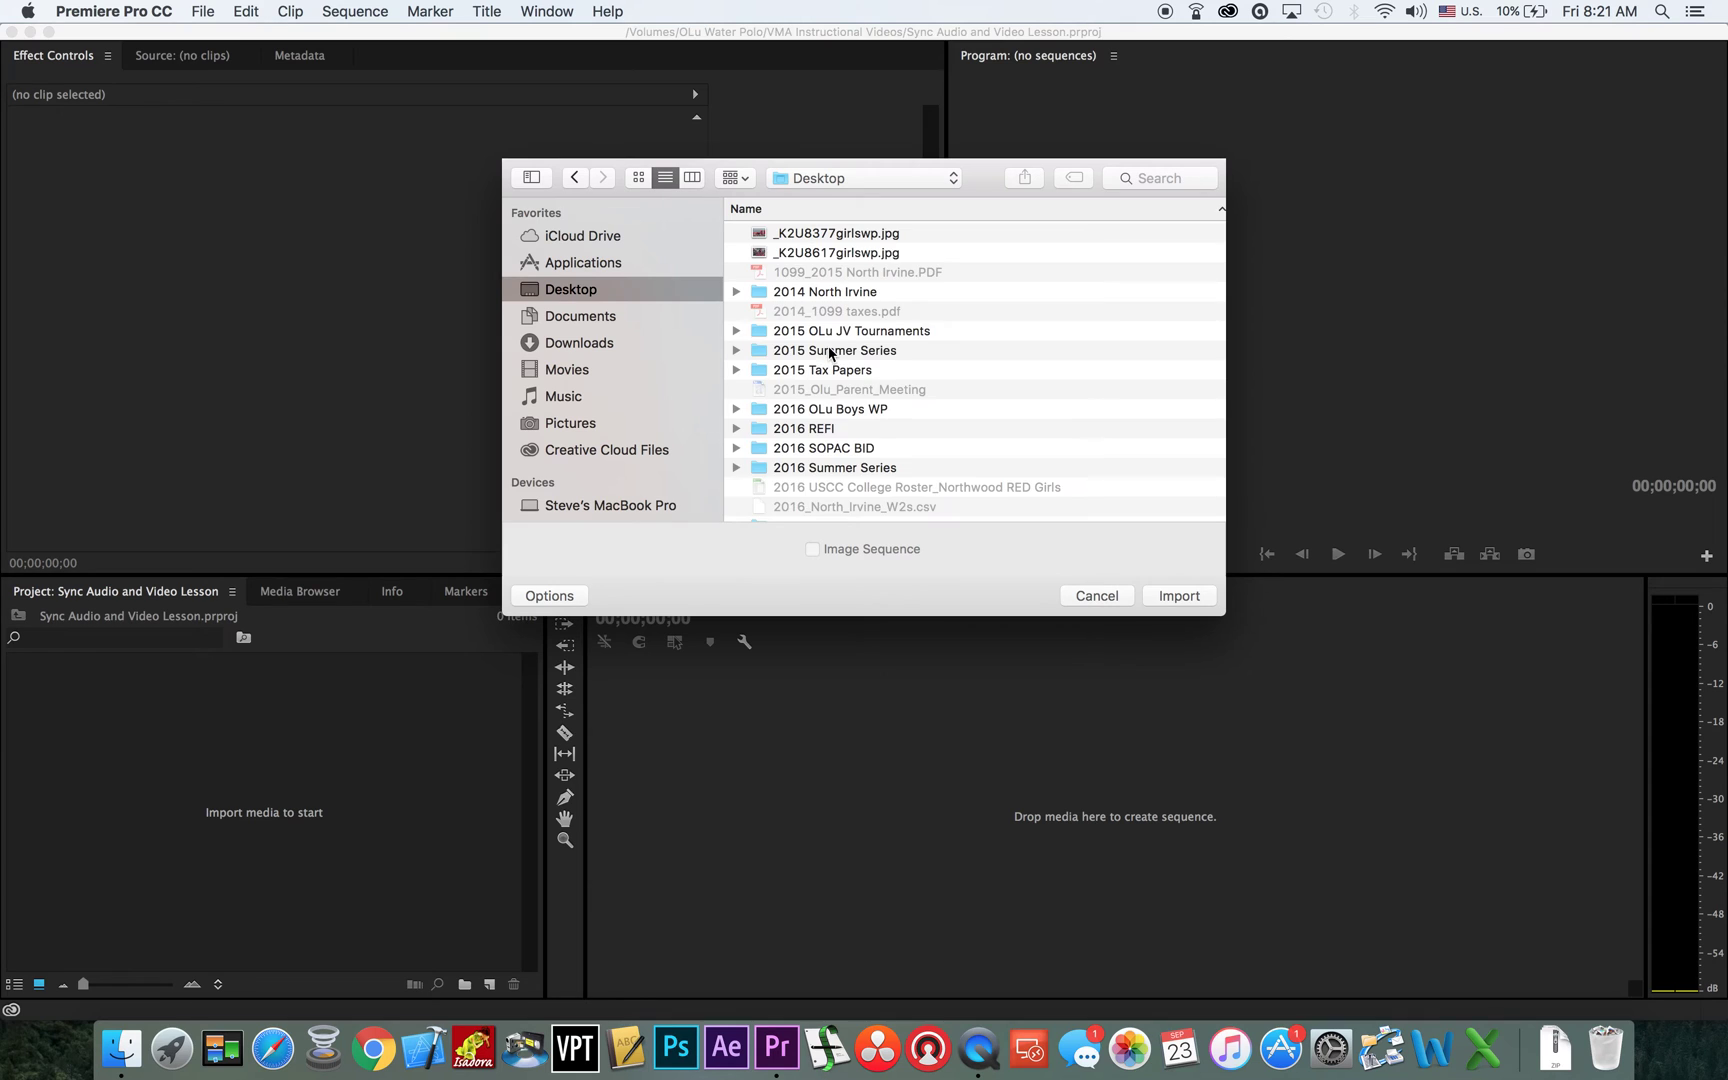
{"action": "scroll", "coordinate": [884, 373], "scroll_direction": "down", "scroll_amount": 15}
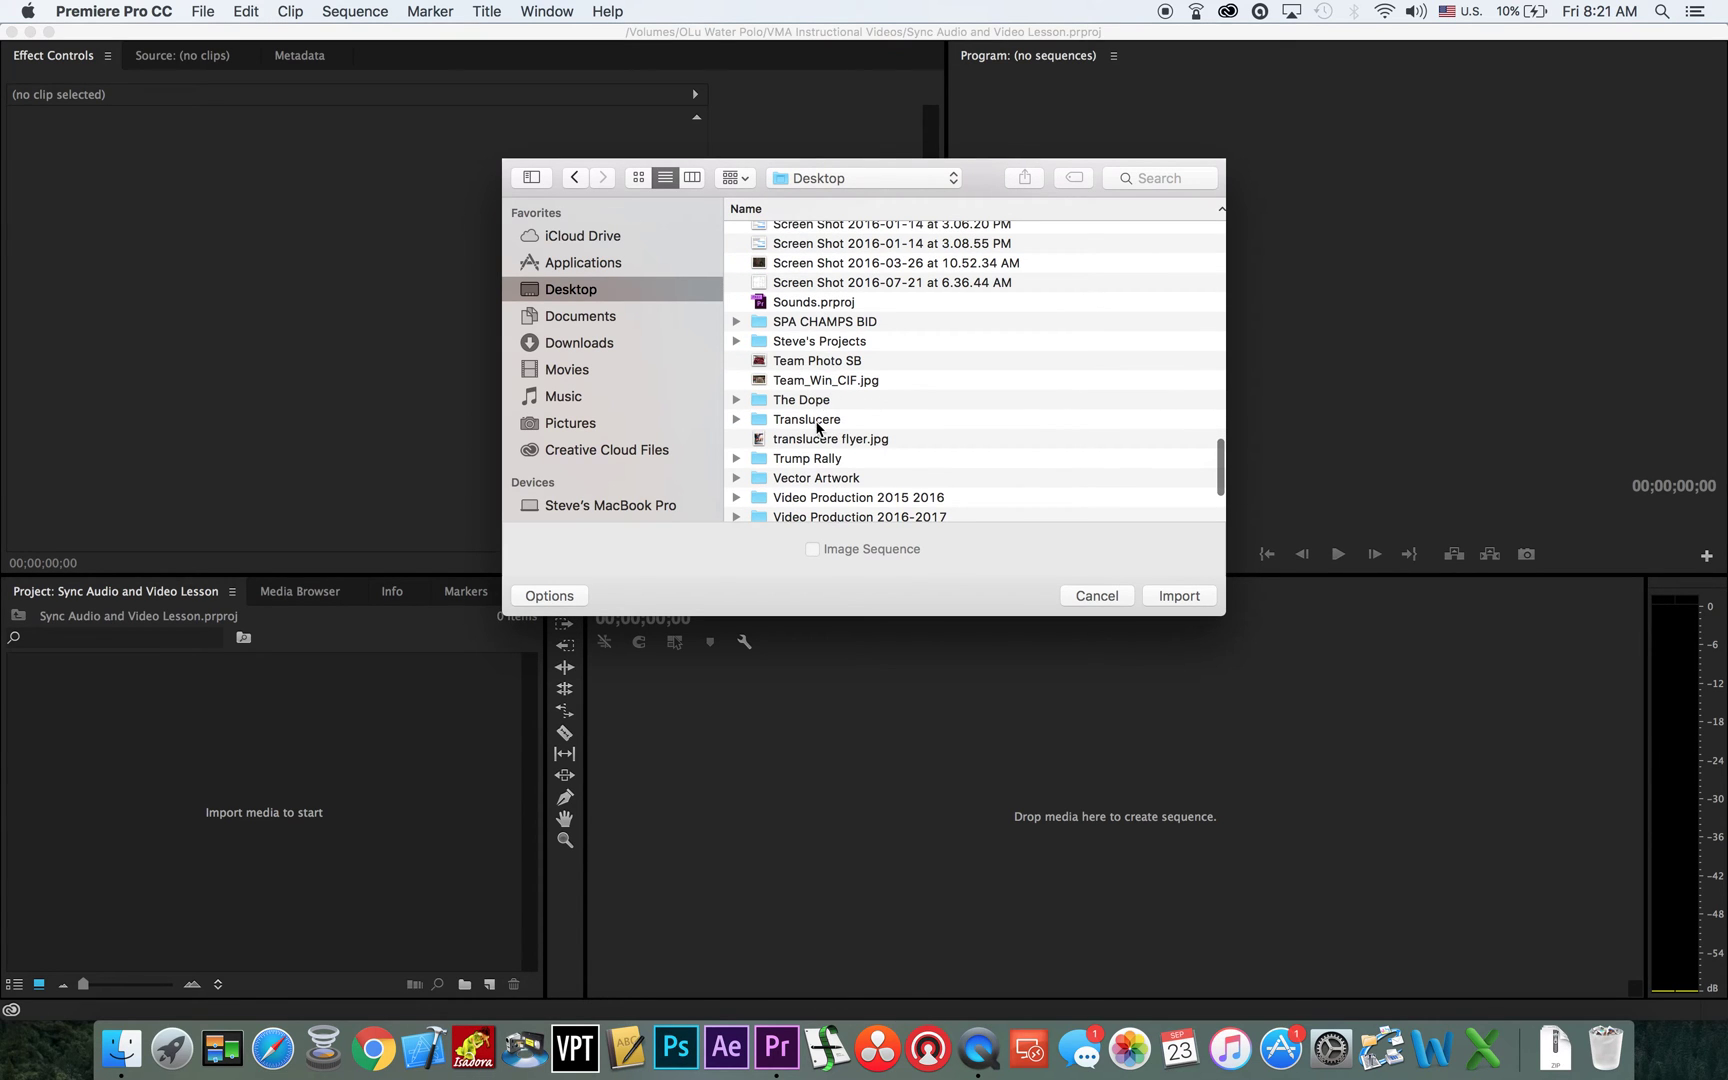
{"action": "scroll", "coordinate": [817, 428], "scroll_direction": "down", "scroll_amount": 3}
{"action": "scroll", "coordinate": [817, 428], "scroll_direction": "down", "scroll_amount": 2}
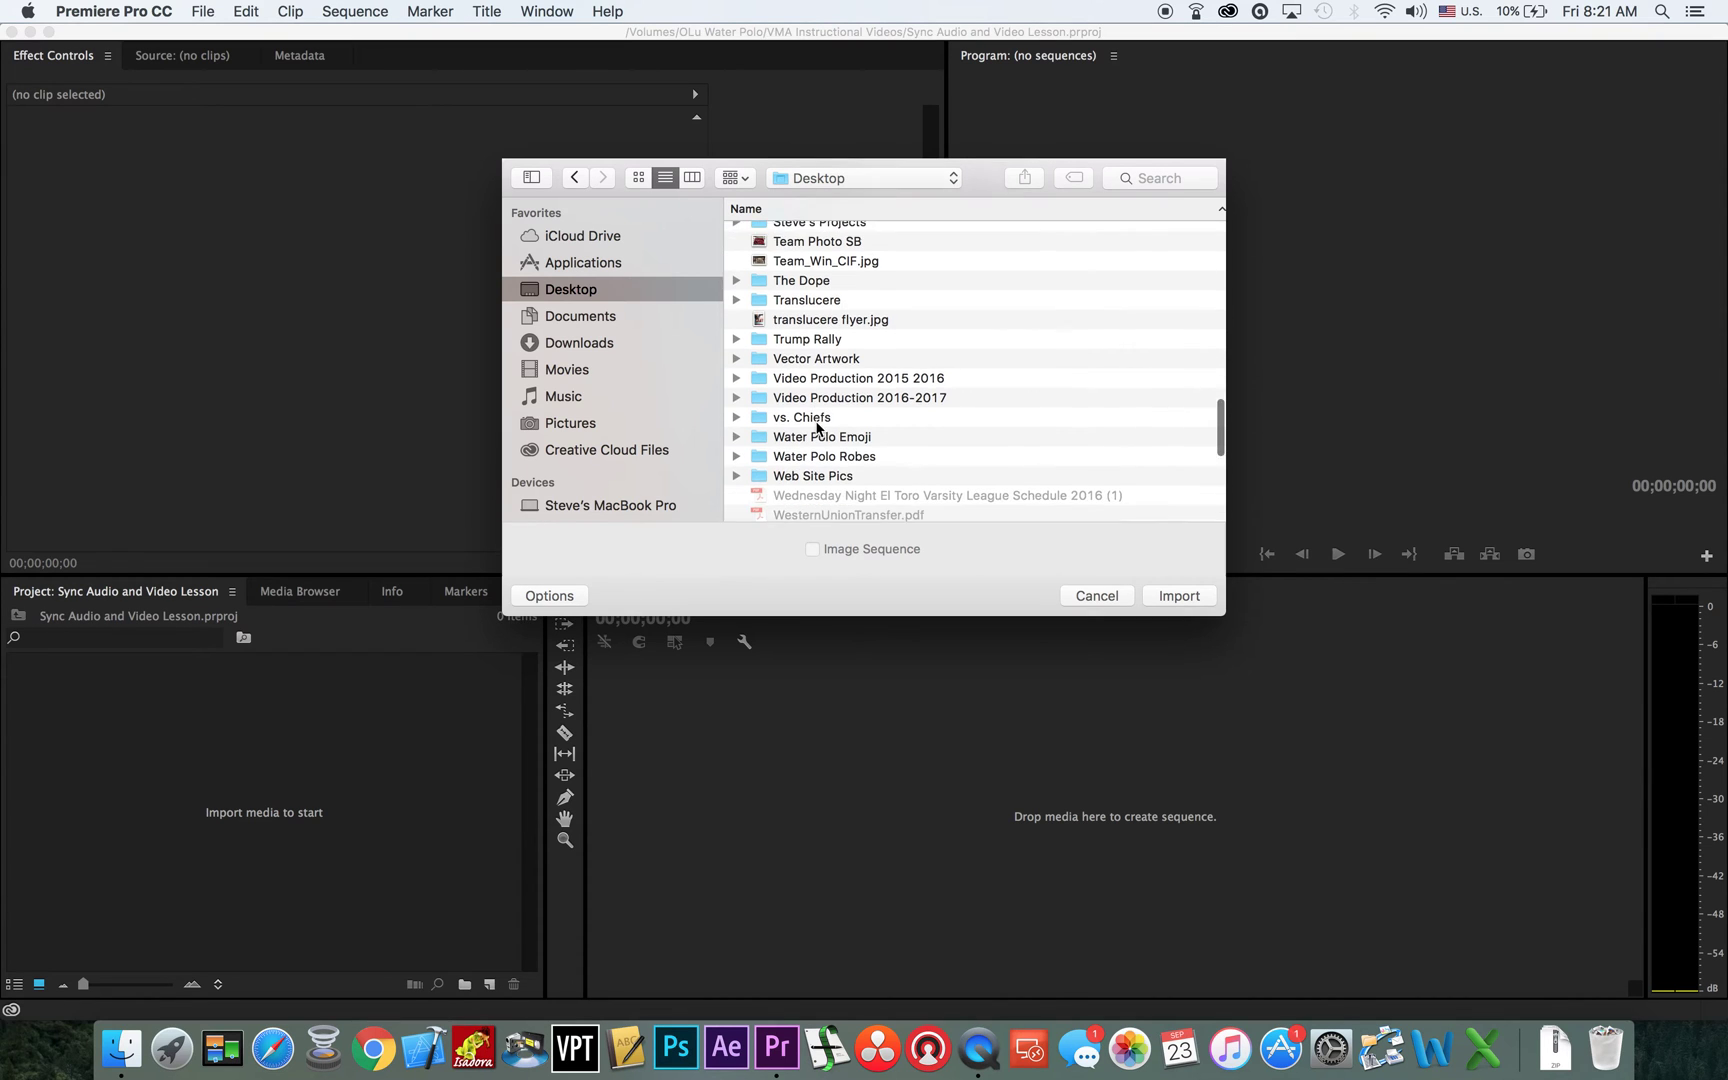
{"action": "scroll", "coordinate": [817, 428], "scroll_direction": "up", "scroll_amount": 4}
{"action": "scroll", "coordinate": [817, 428], "scroll_direction": "up", "scroll_amount": 5}
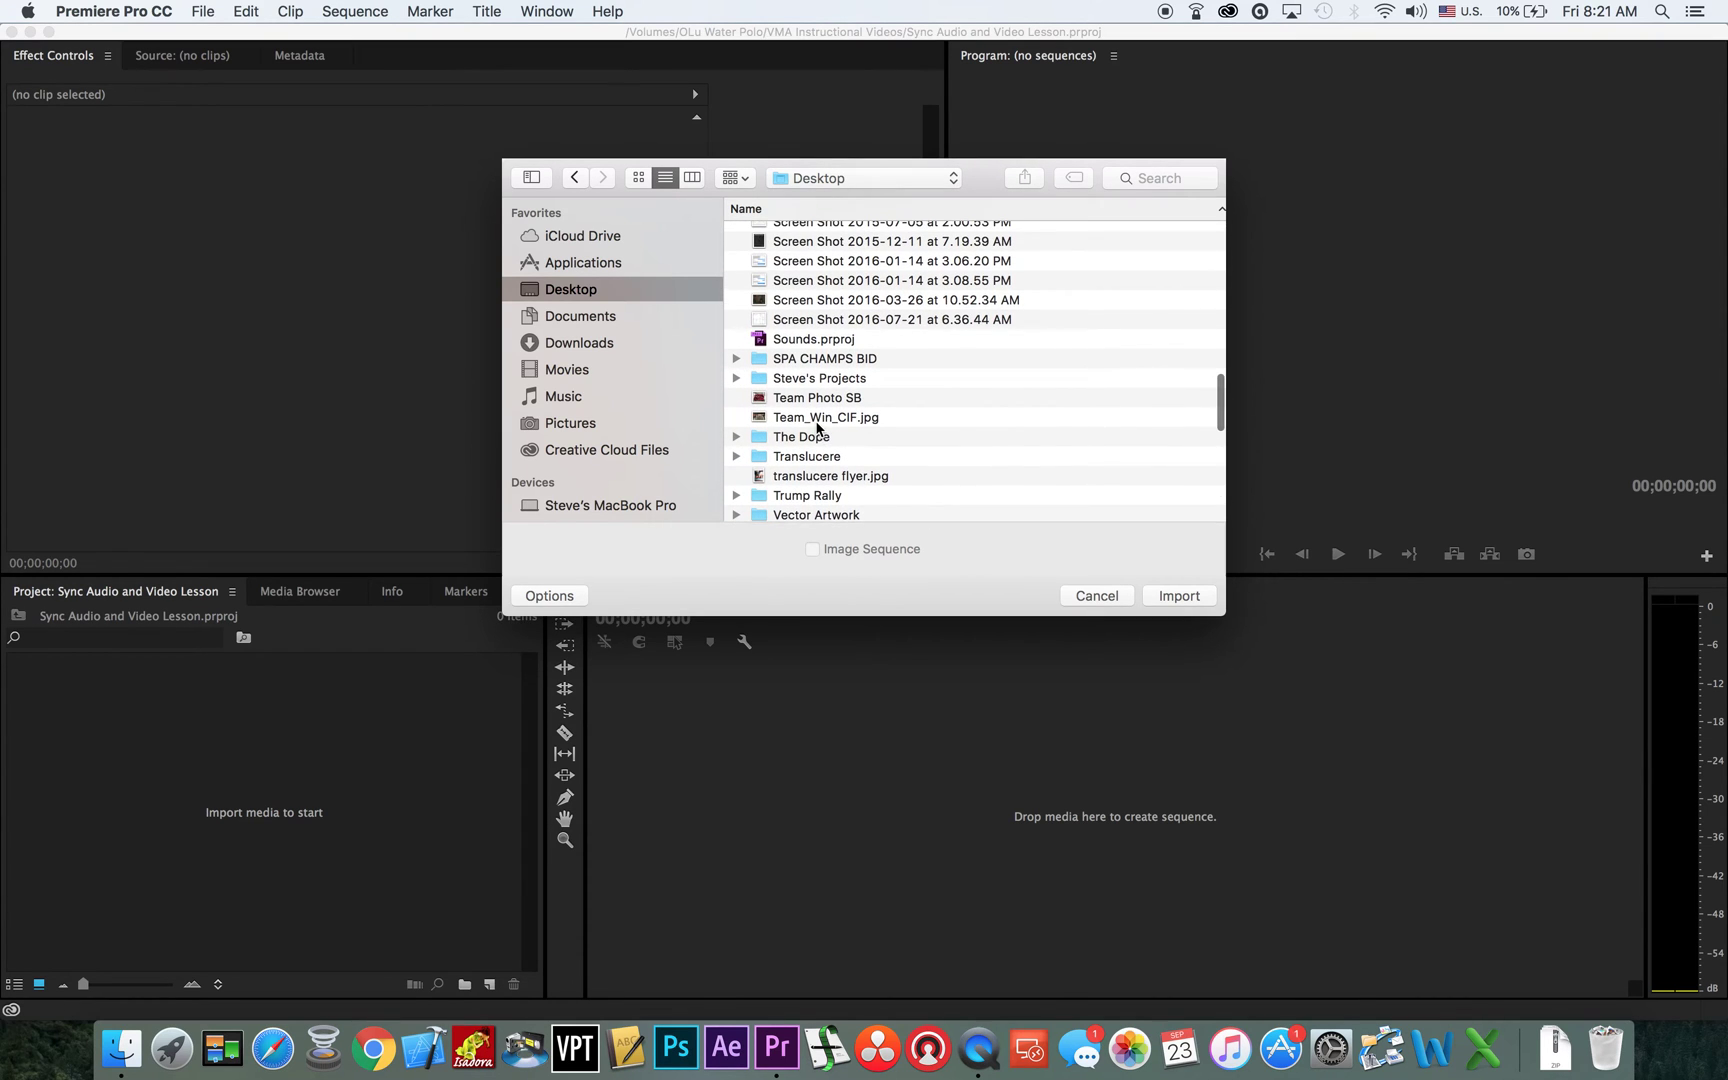
{"action": "scroll", "coordinate": [817, 430], "scroll_direction": "down", "scroll_amount": 1}
{"action": "double_click", "coordinate": [808, 451]}
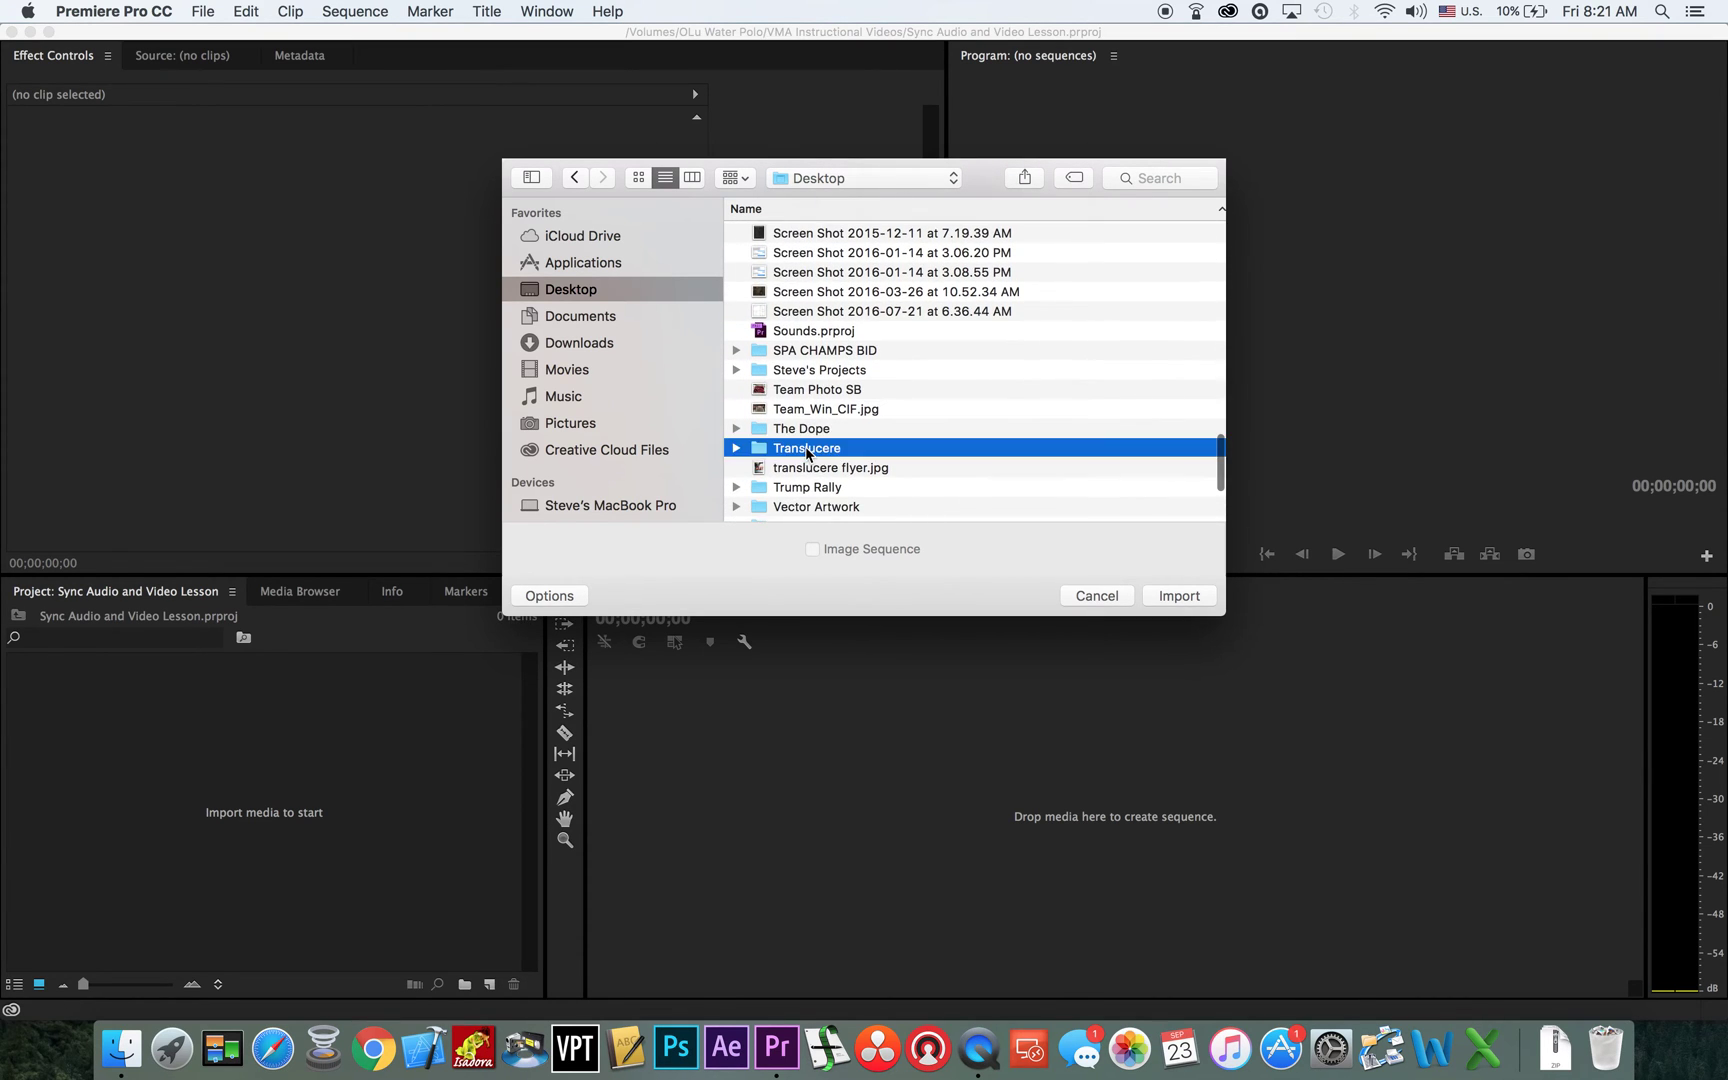
- Import 8R0A1046.MOV and TASCAM_0200.wav into the project and save it
{"action": "left_click", "coordinate": [812, 236]}
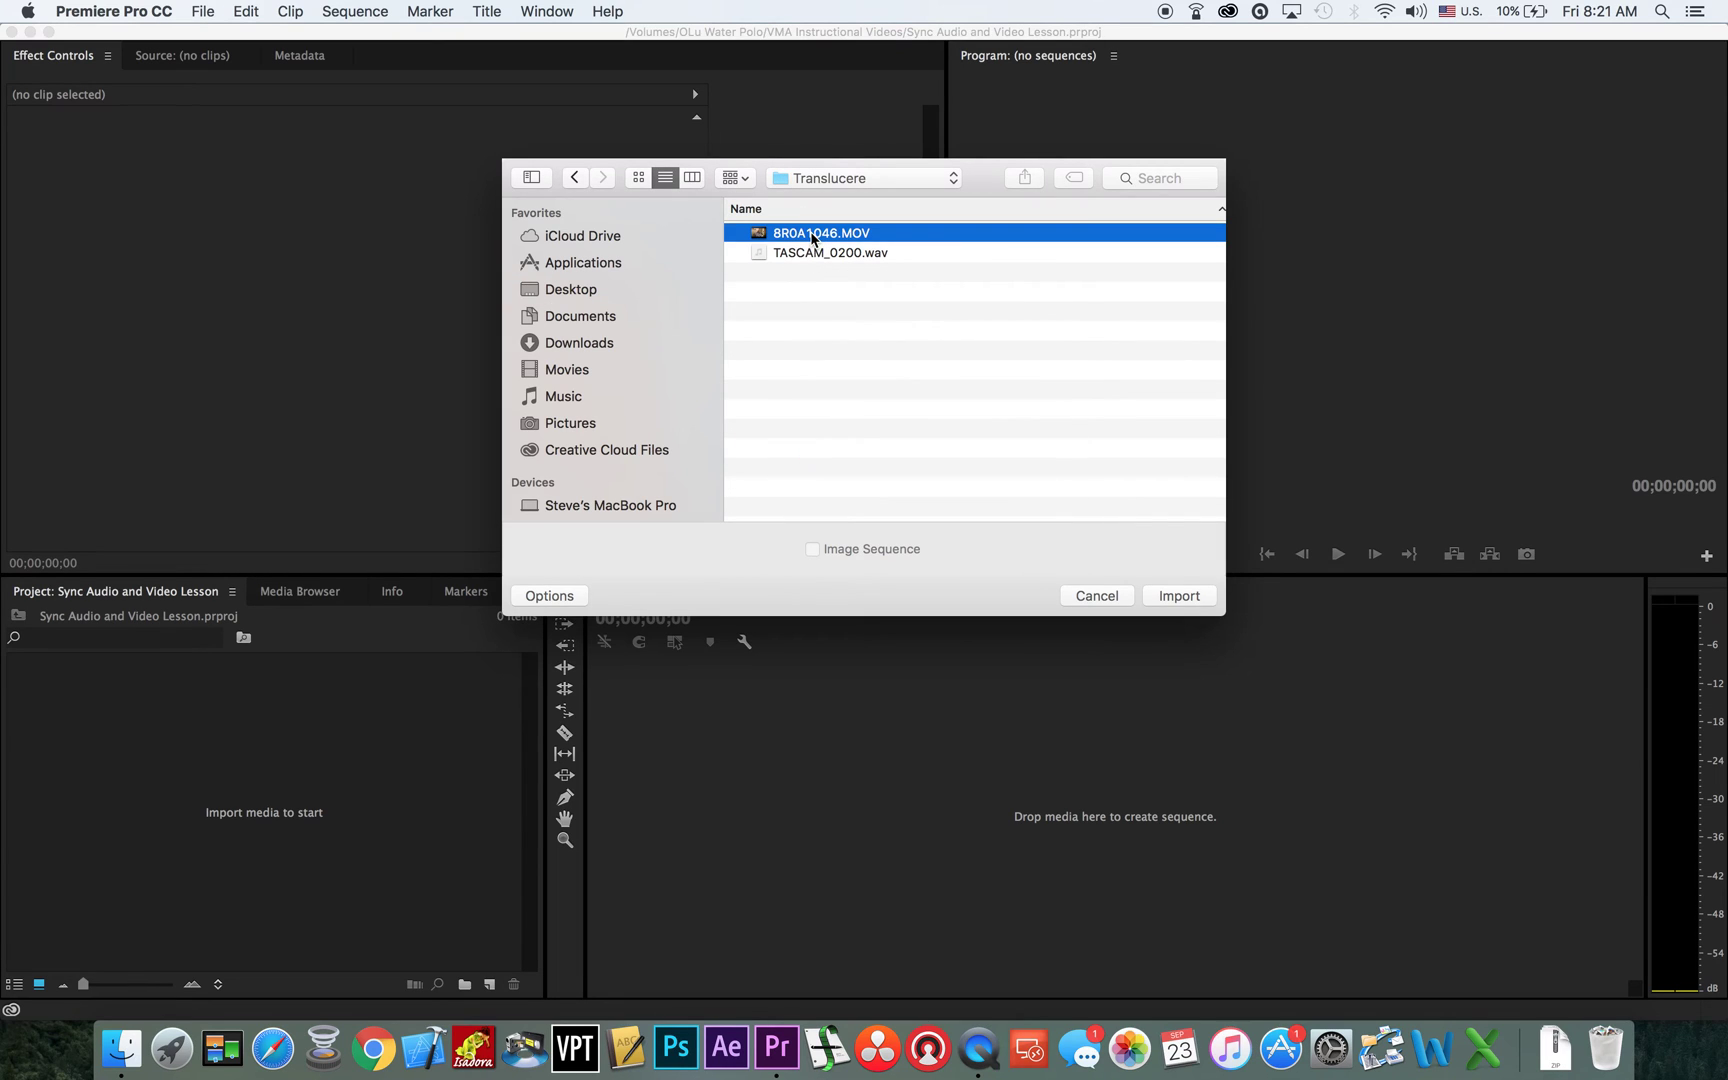
{"action": "left_click", "coordinate": [822, 251], "text": "shift"}
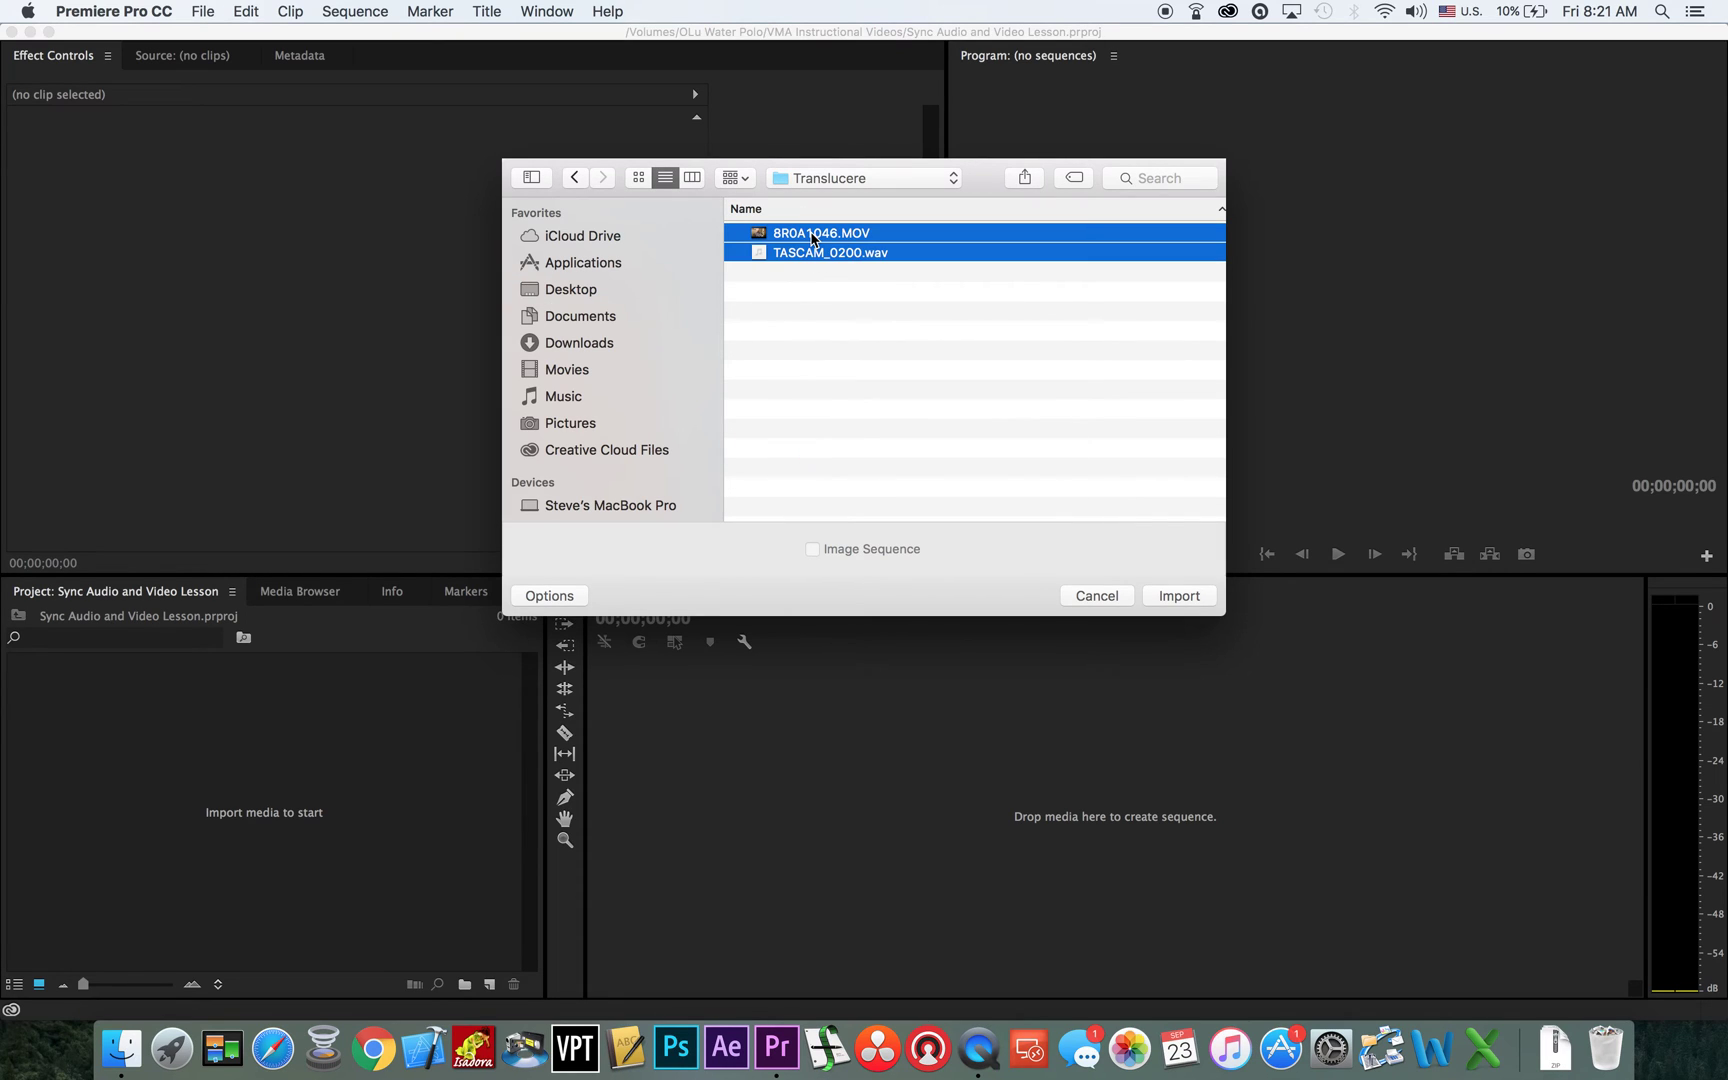
{"action": "left_click", "coordinate": [1179, 596]}
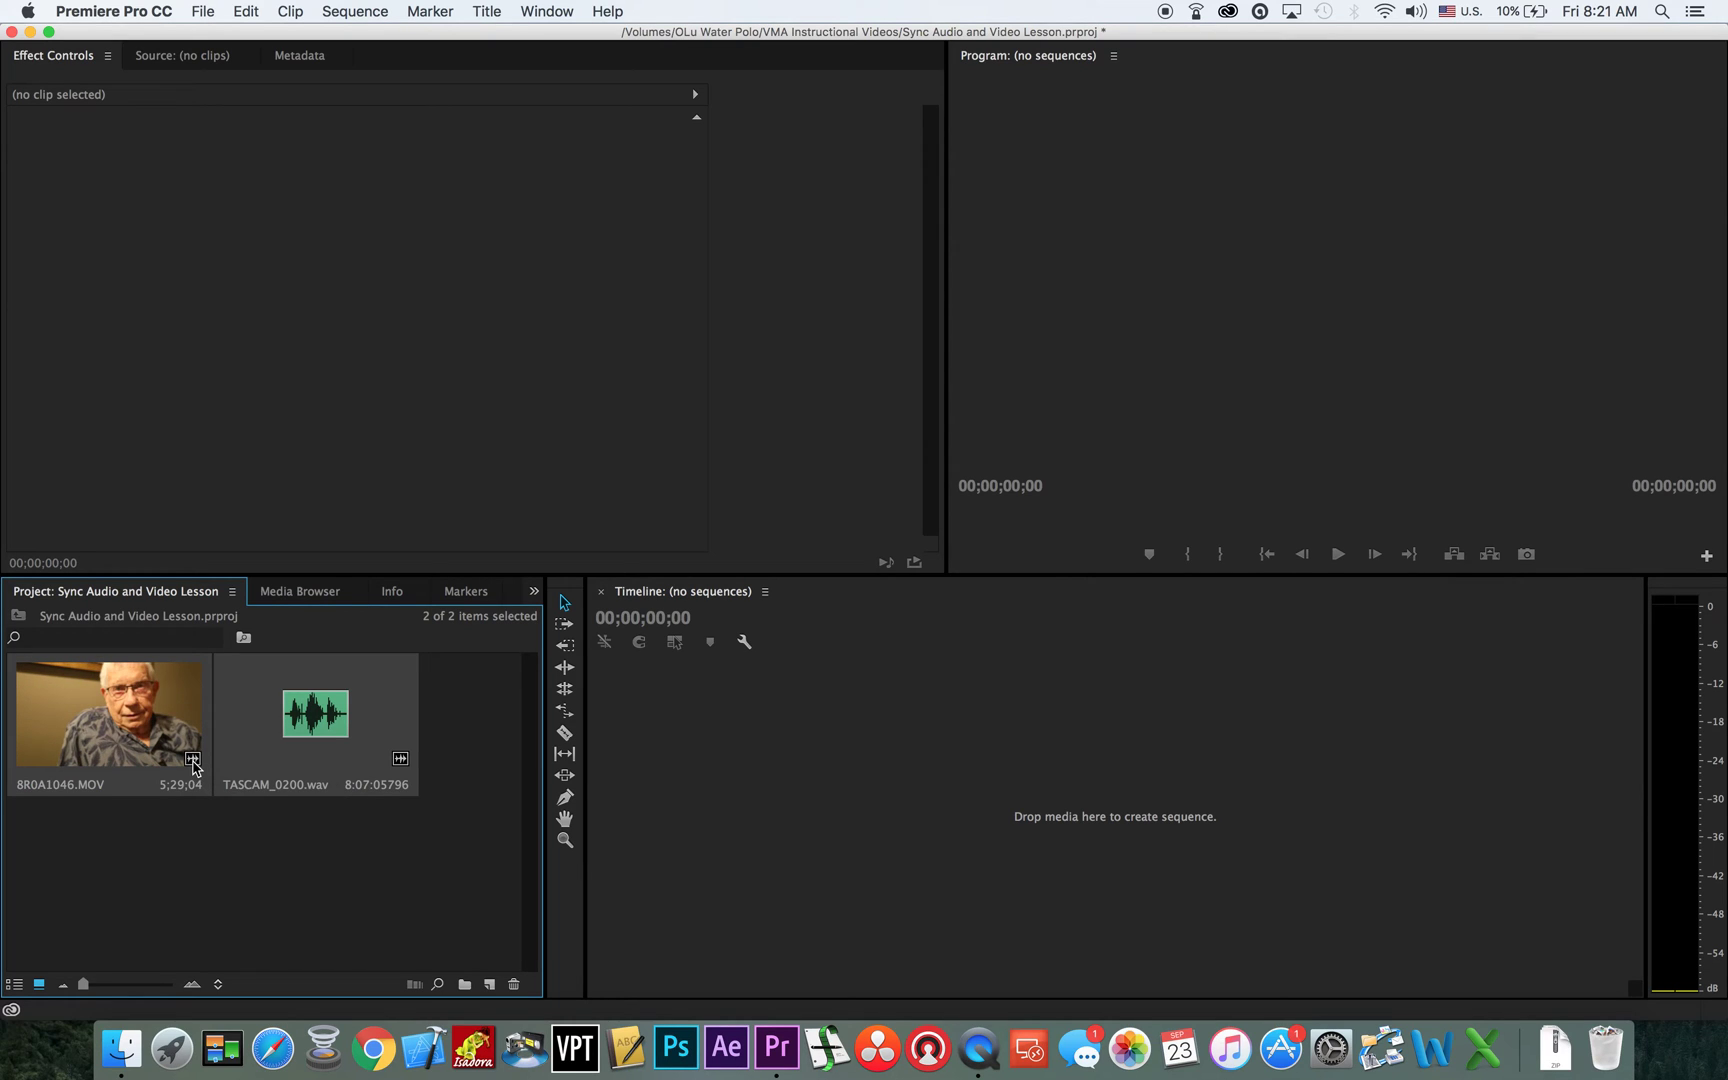
{"action": "key", "text": "super+s"}
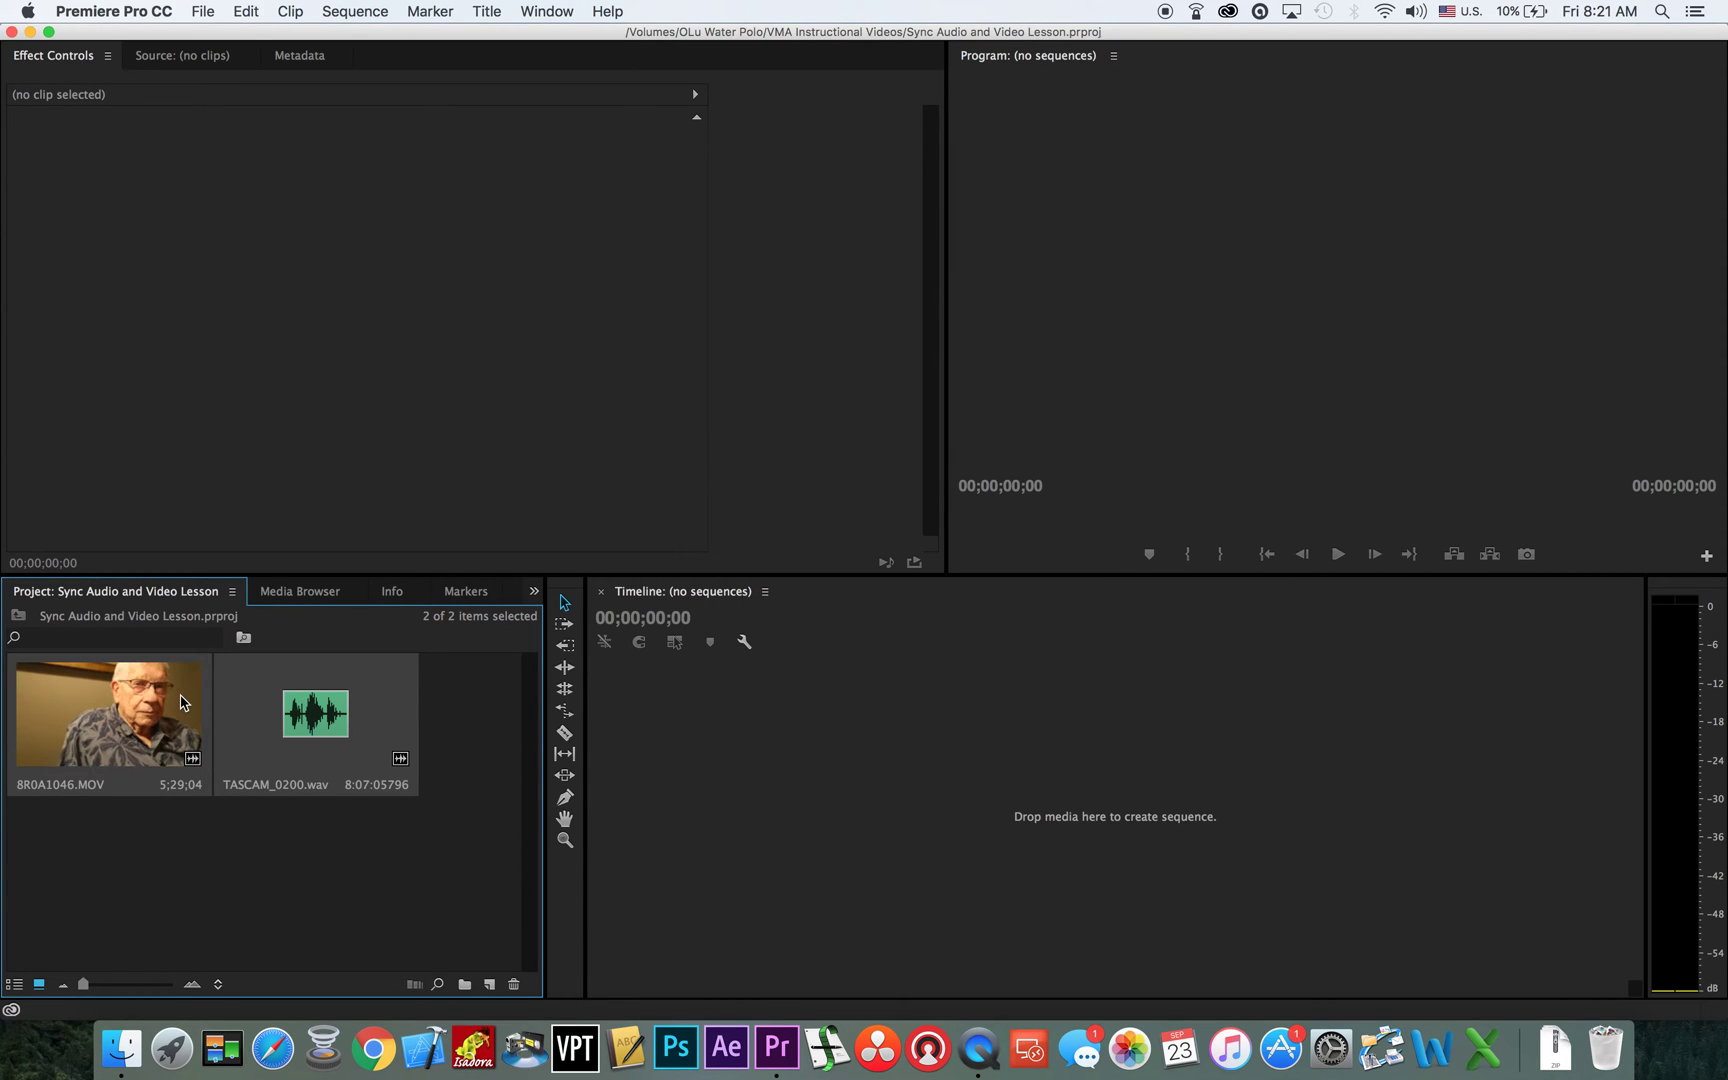
- Create a sequence from the two imported clips and delete the TASCAM_0200.wav clip from audio track A1
{"action": "left_click_drag", "start_coordinate": [161, 700], "coordinate": [491, 985]}
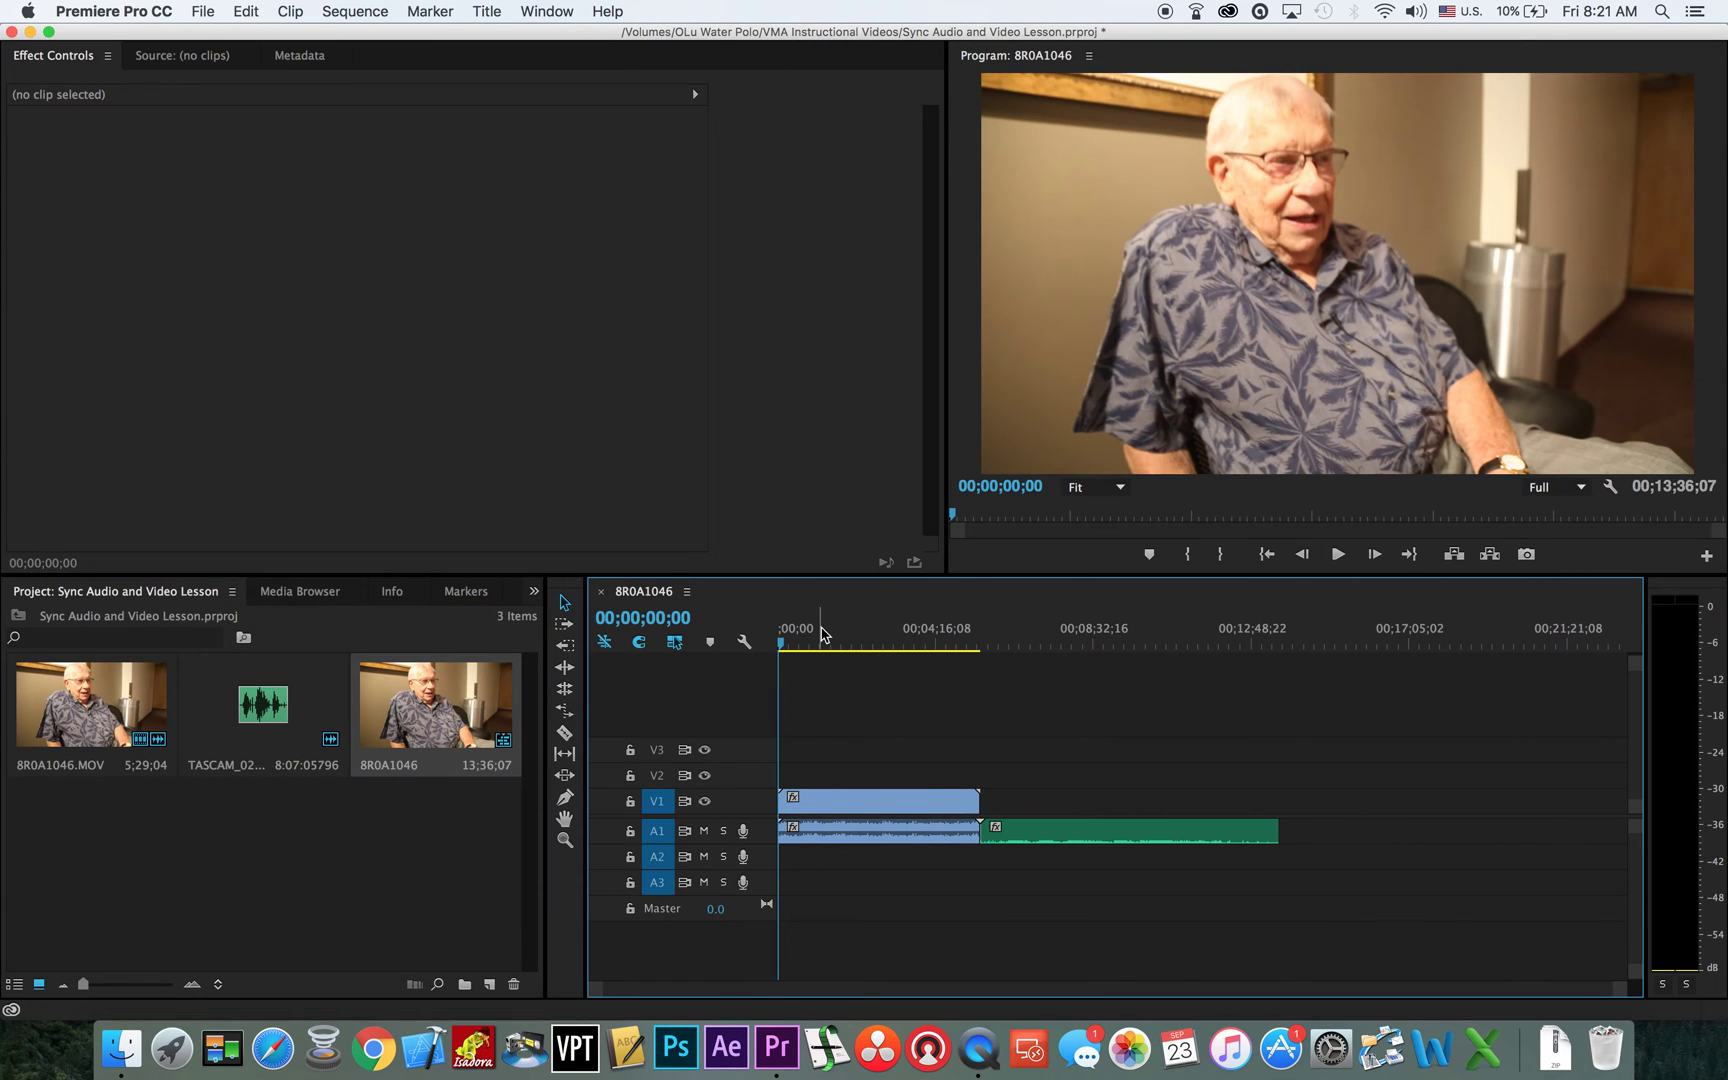
{"action": "left_click_drag", "start_coordinate": [781, 641], "coordinate": [843, 641]}
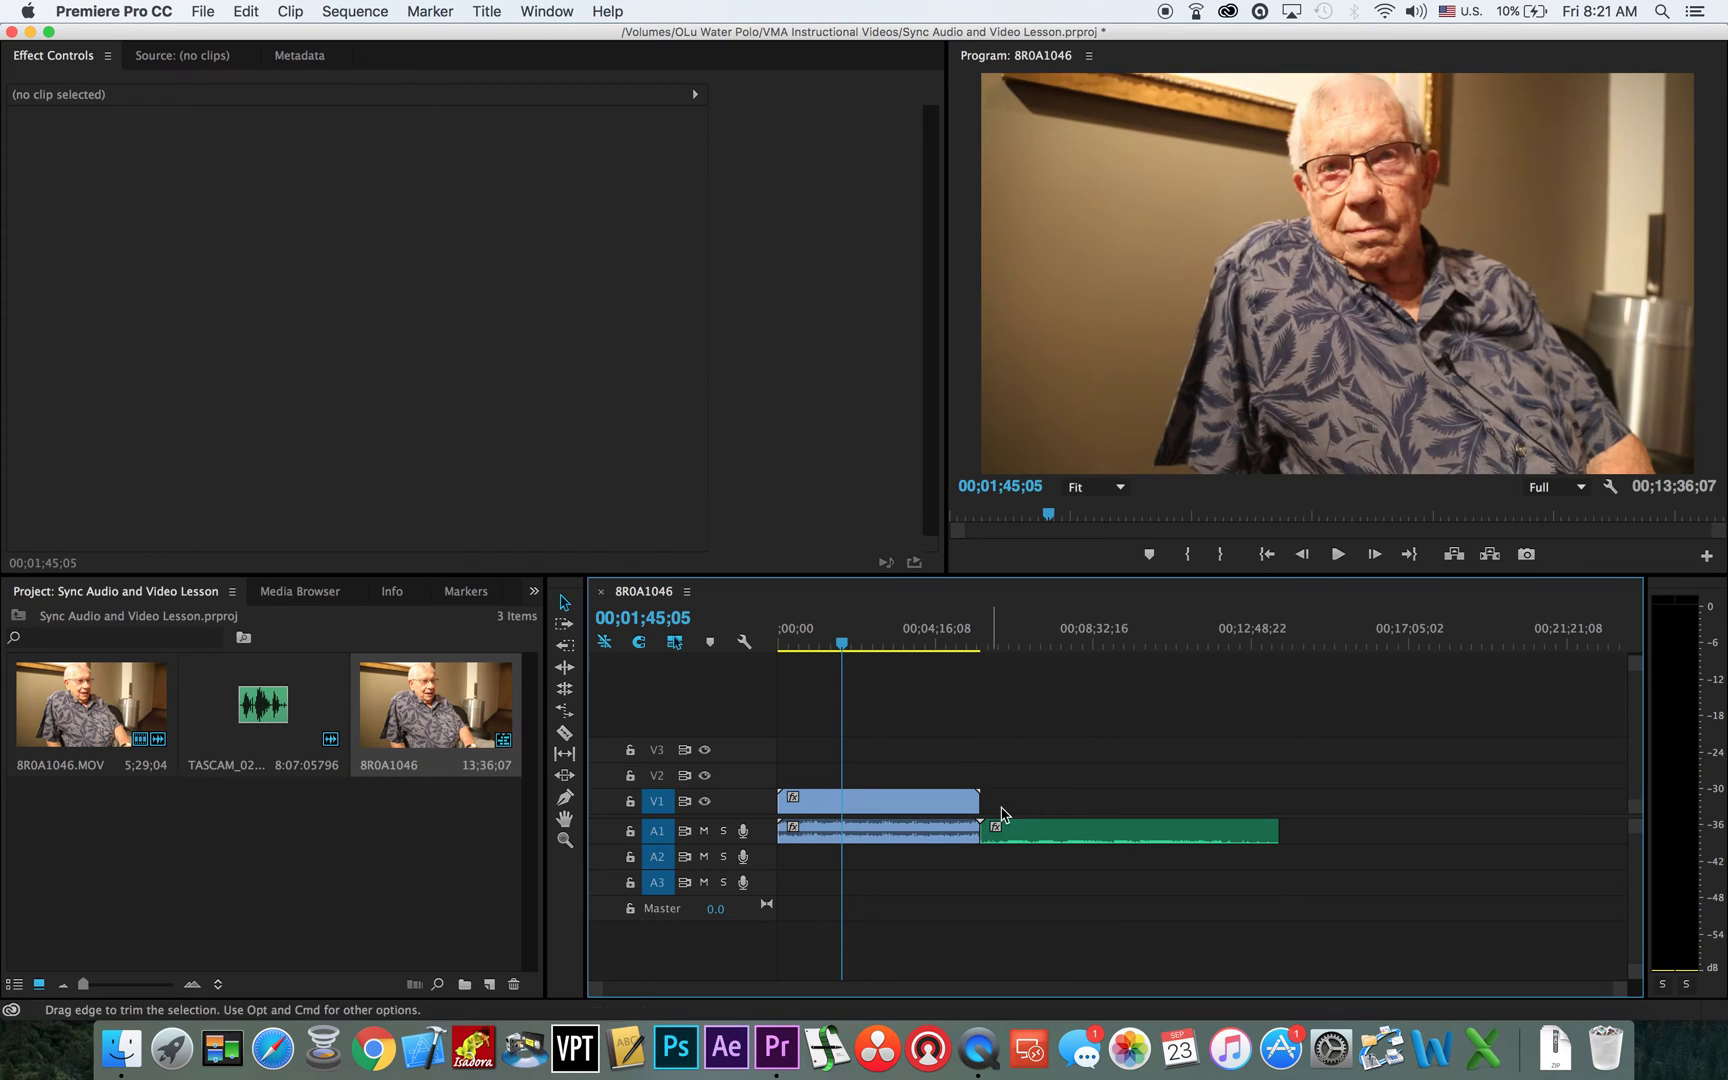
{"action": "left_click", "coordinate": [1040, 848]}
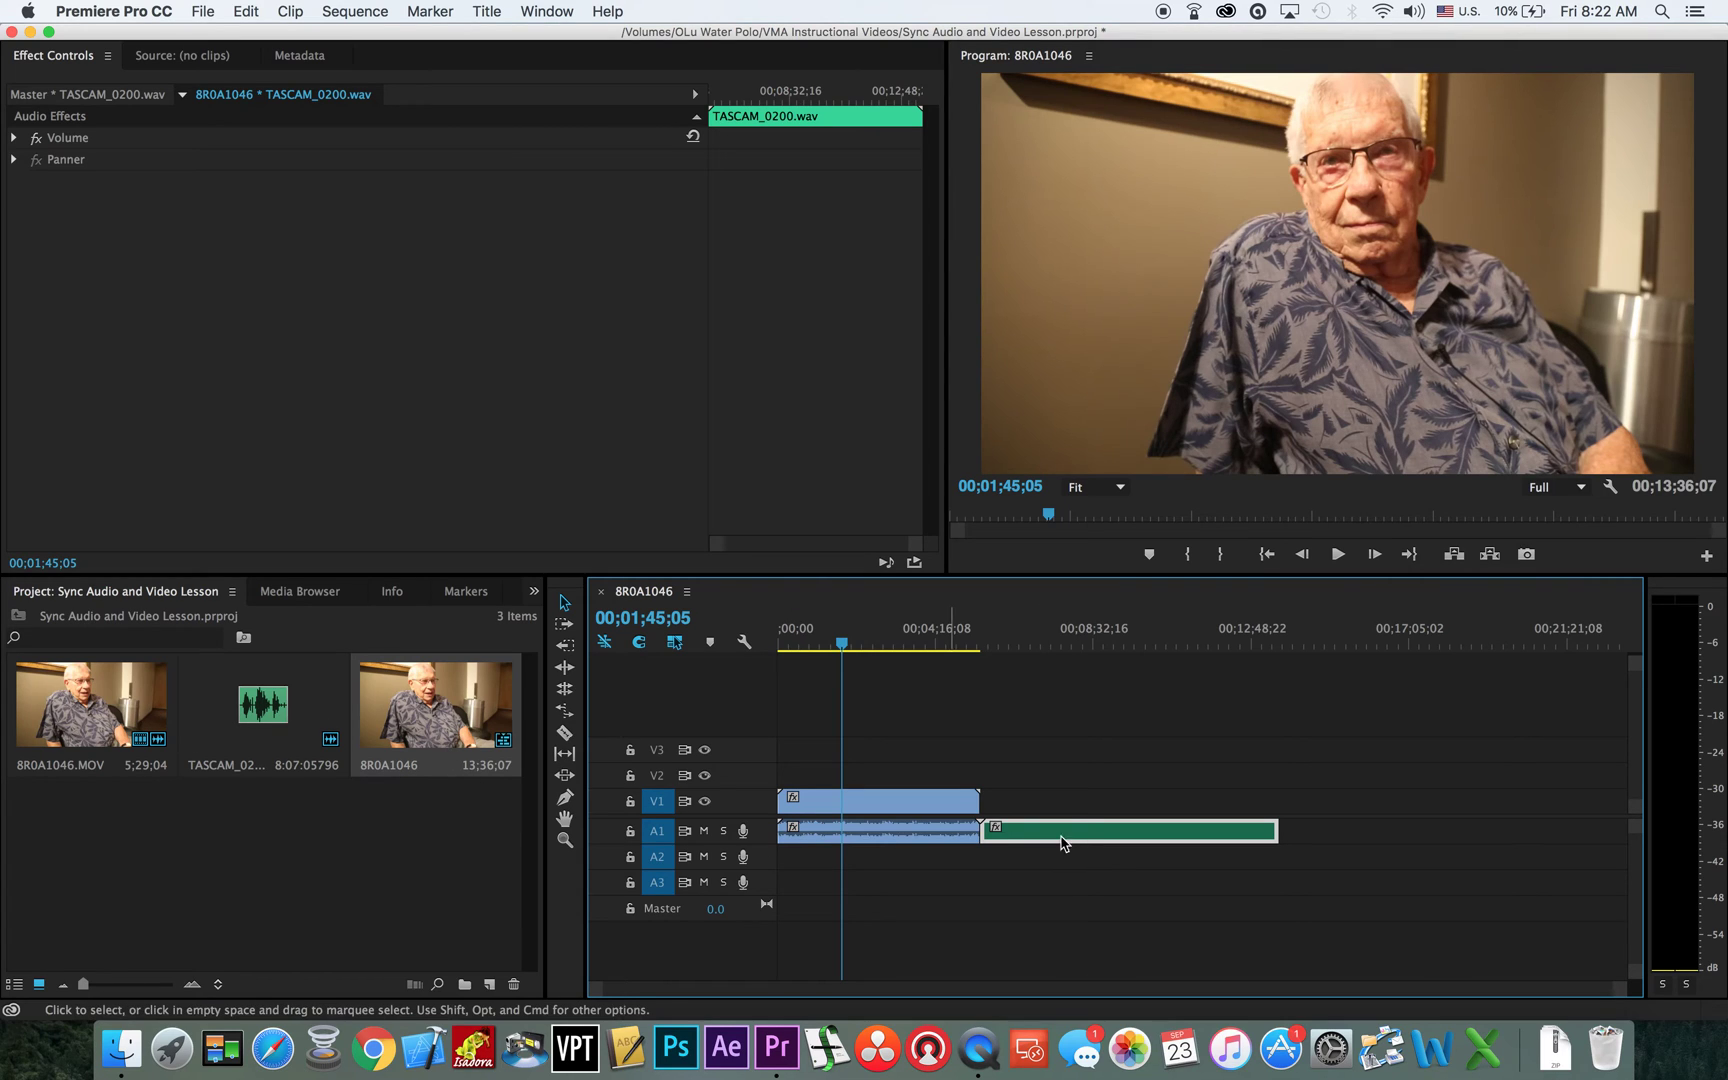
{"action": "key", "text": "Delete"}
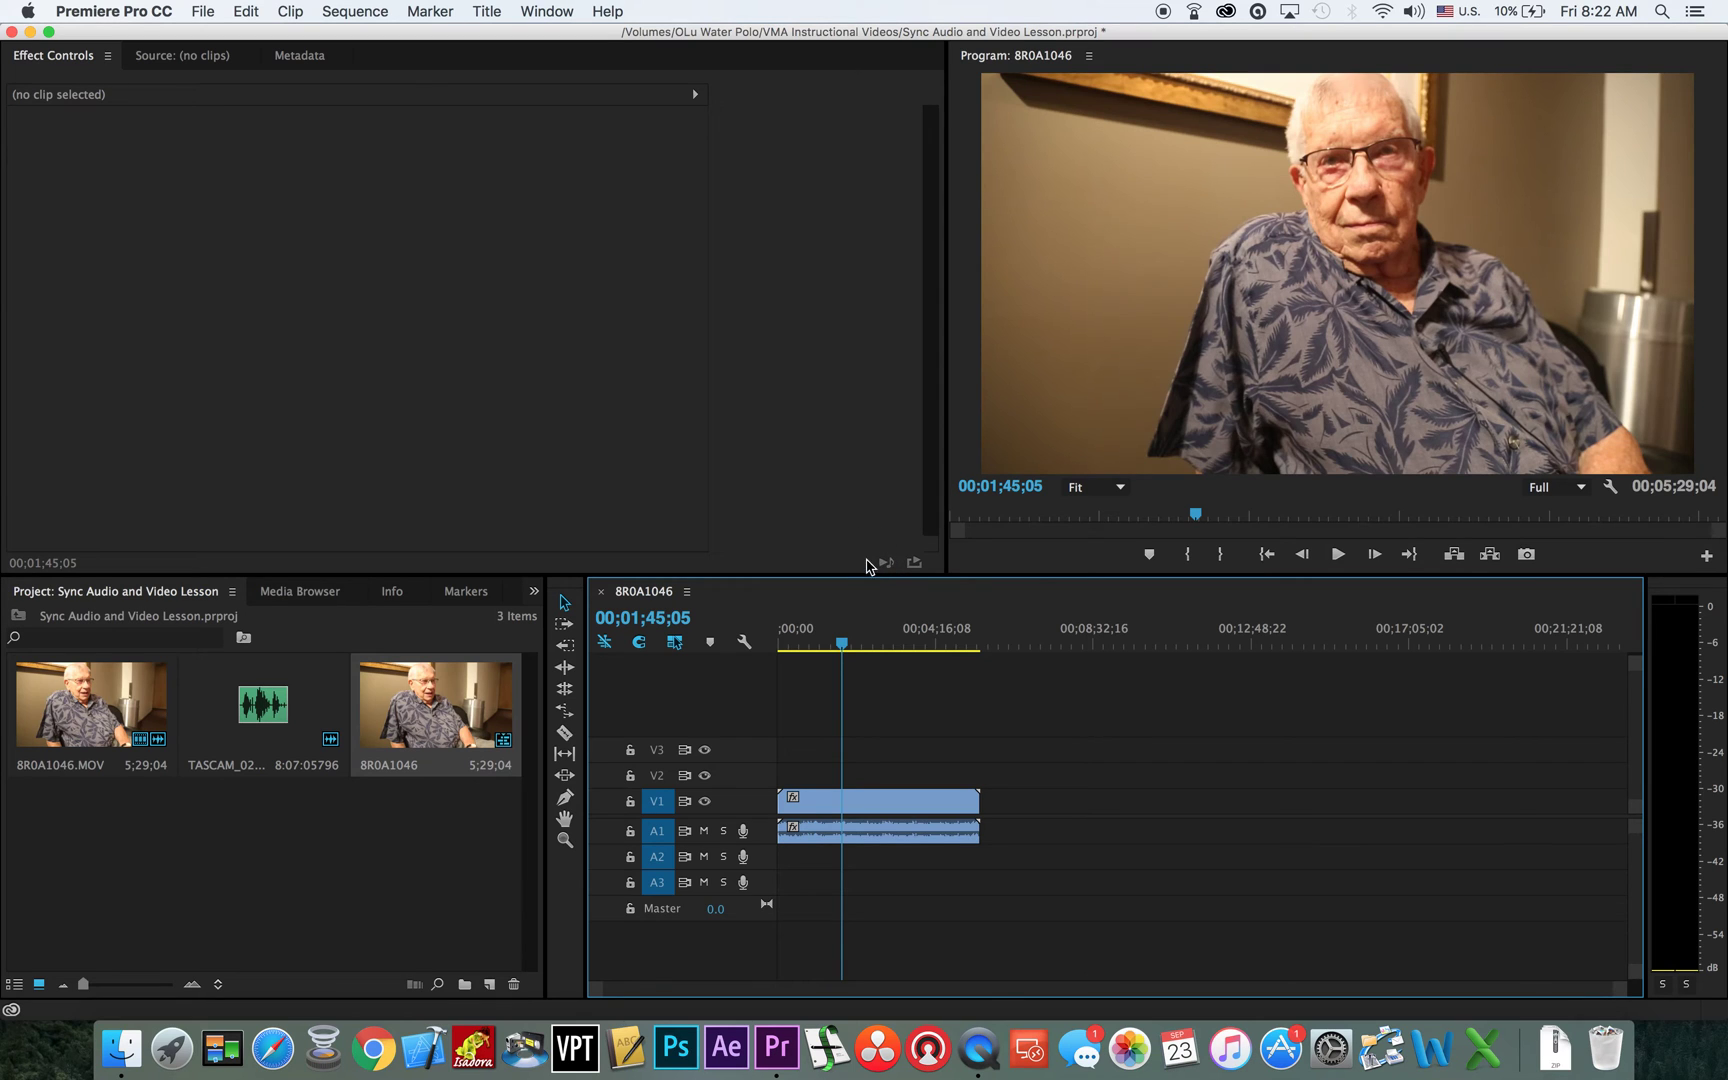
- Enlarge the timeline and expand audio track A1 to show its waveforms, and play a few seconds of the camera audio
{"action": "left_click_drag", "start_coordinate": [868, 566], "coordinate": [852, 424]}
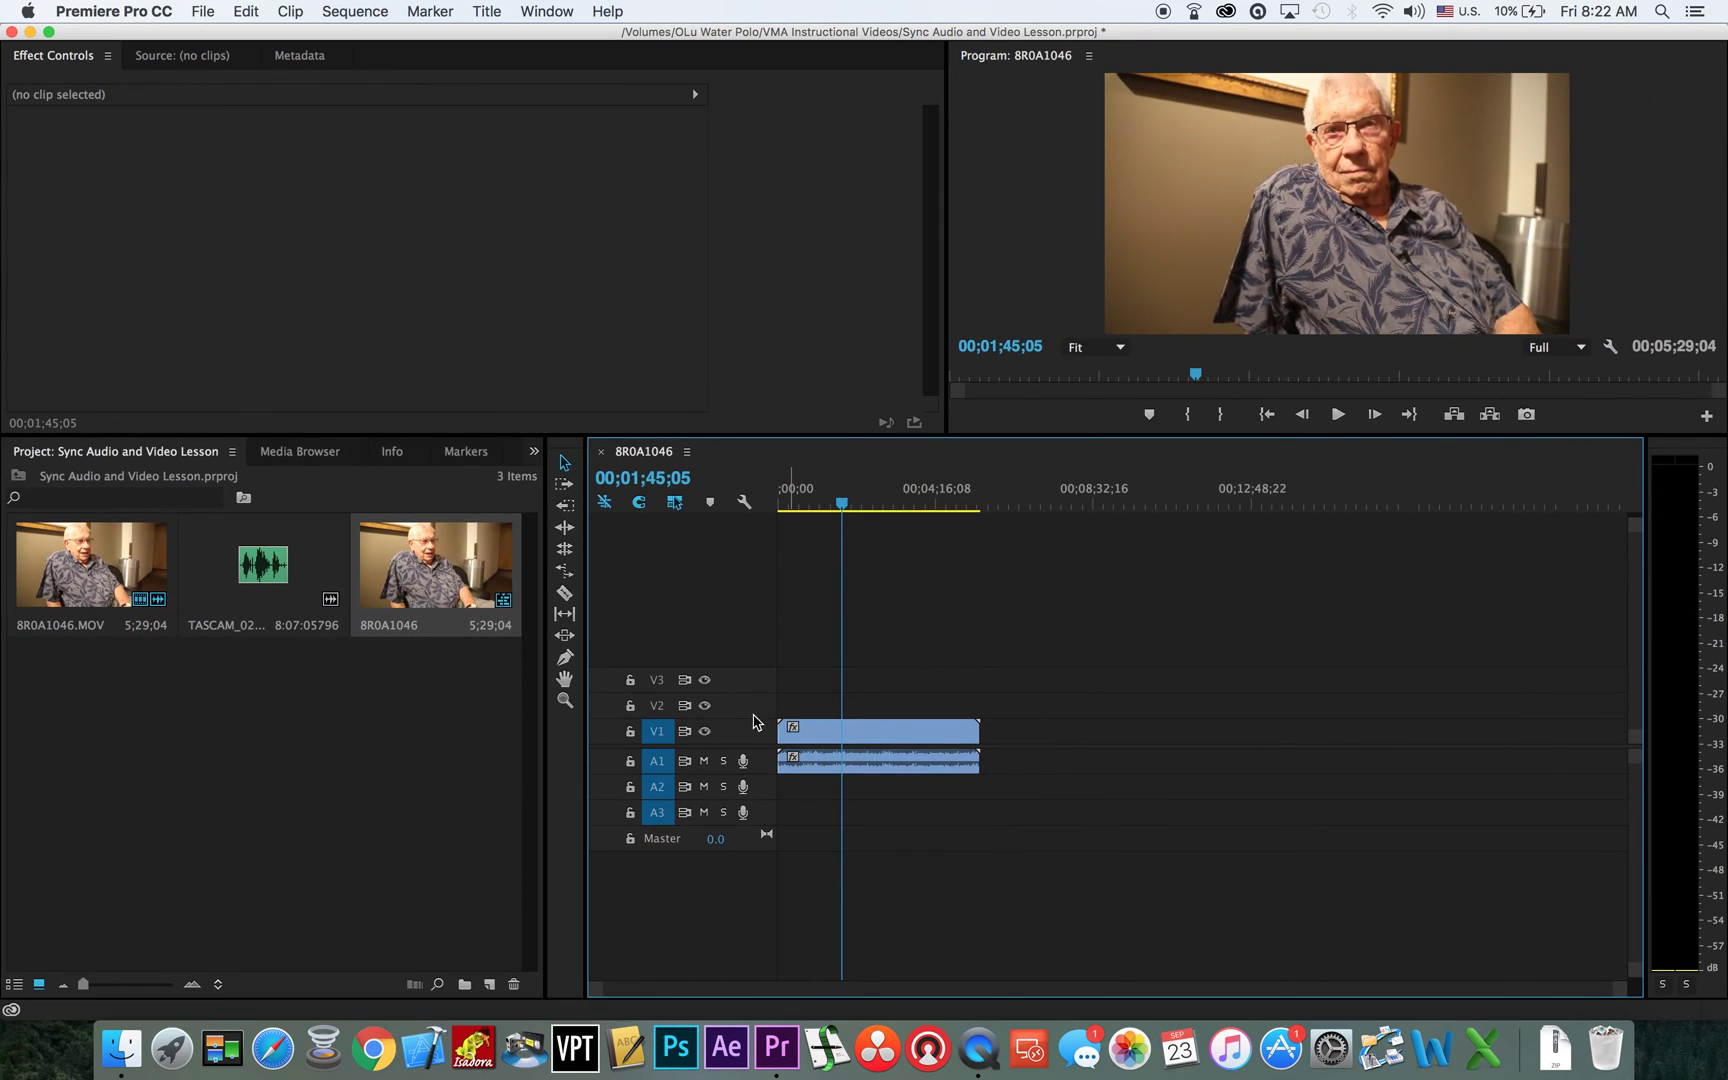
{"action": "left_click_drag", "start_coordinate": [745, 747], "coordinate": [750, 821]}
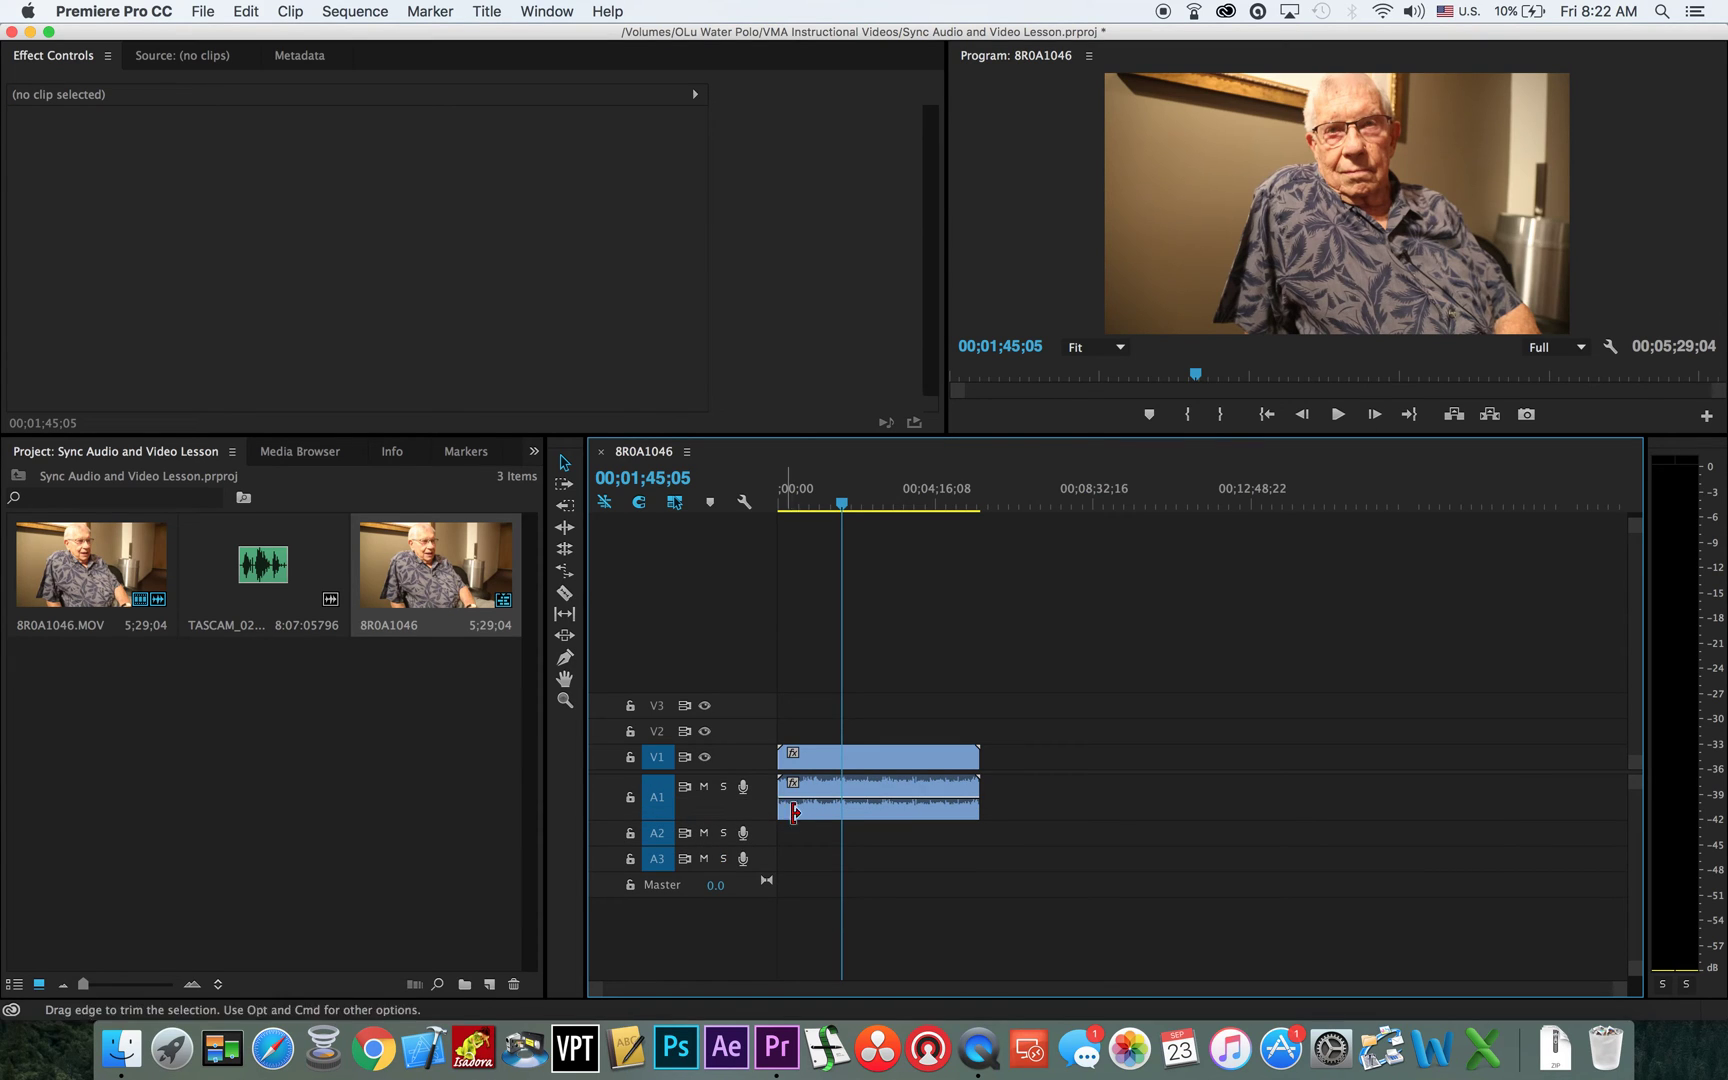
{"action": "double_click", "coordinate": [700, 813]}
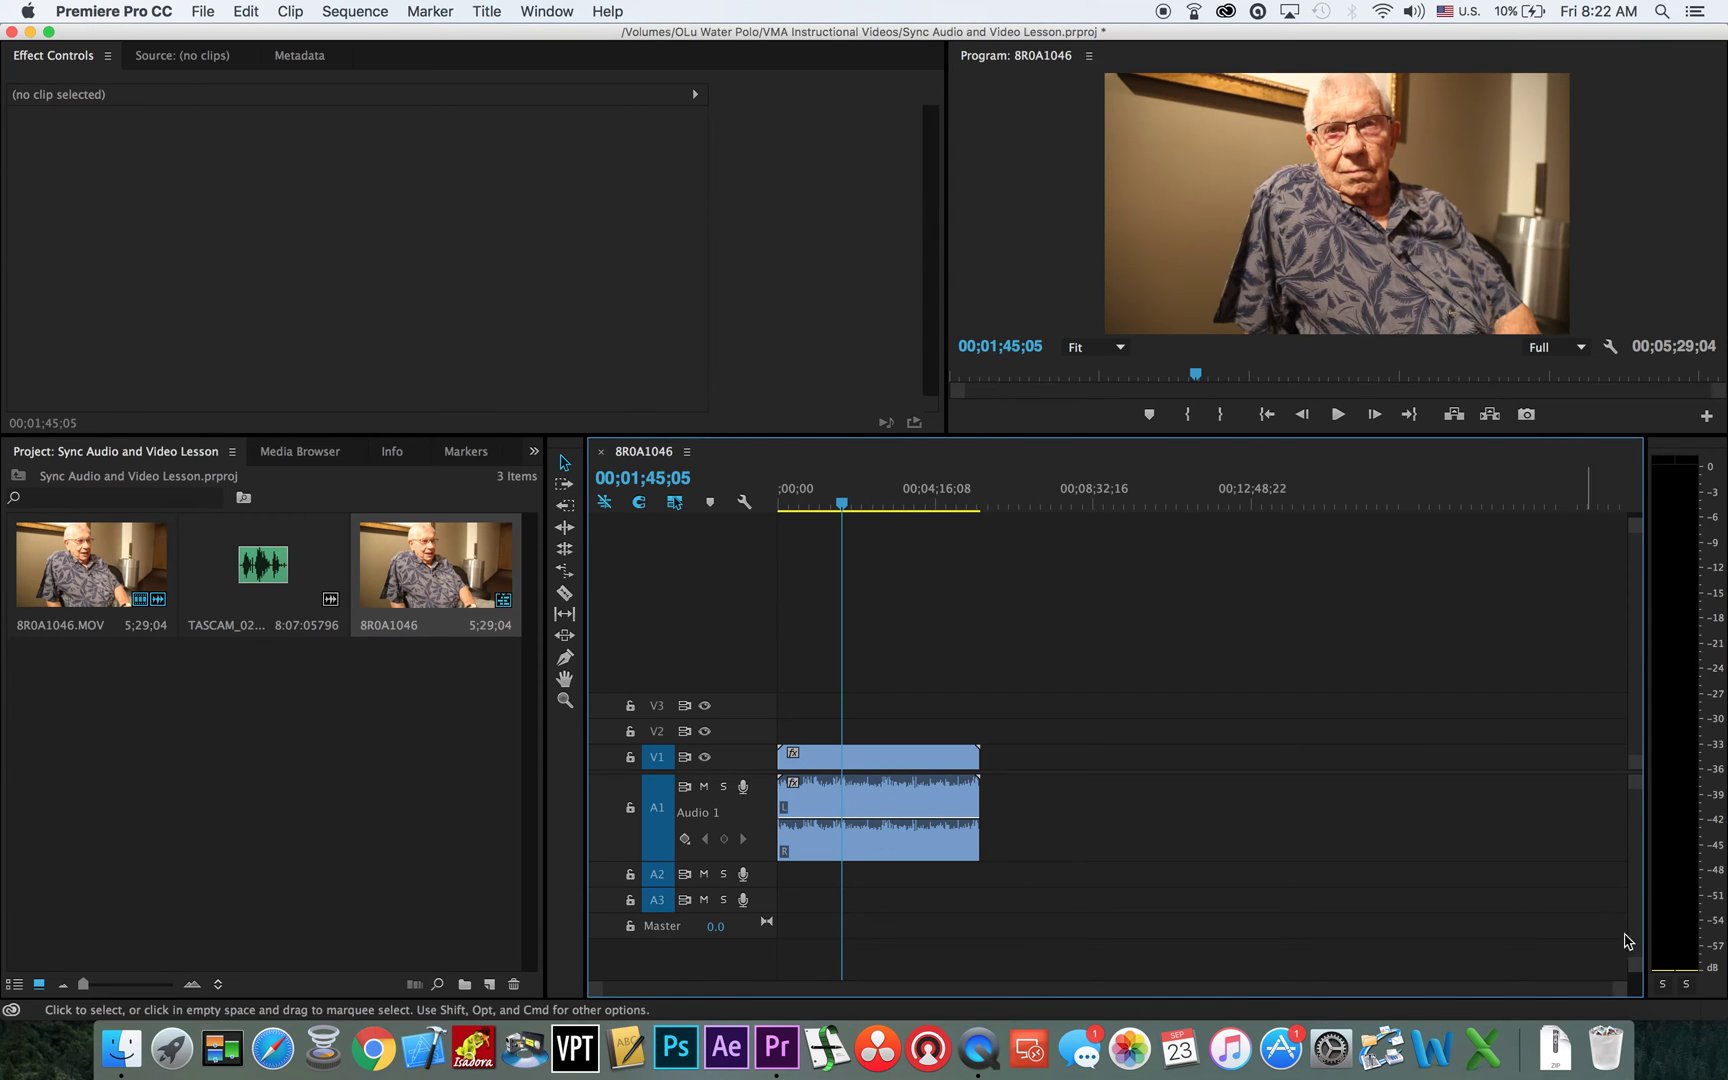
{"action": "left_click_drag", "start_coordinate": [1624, 990], "coordinate": [1430, 1000]}
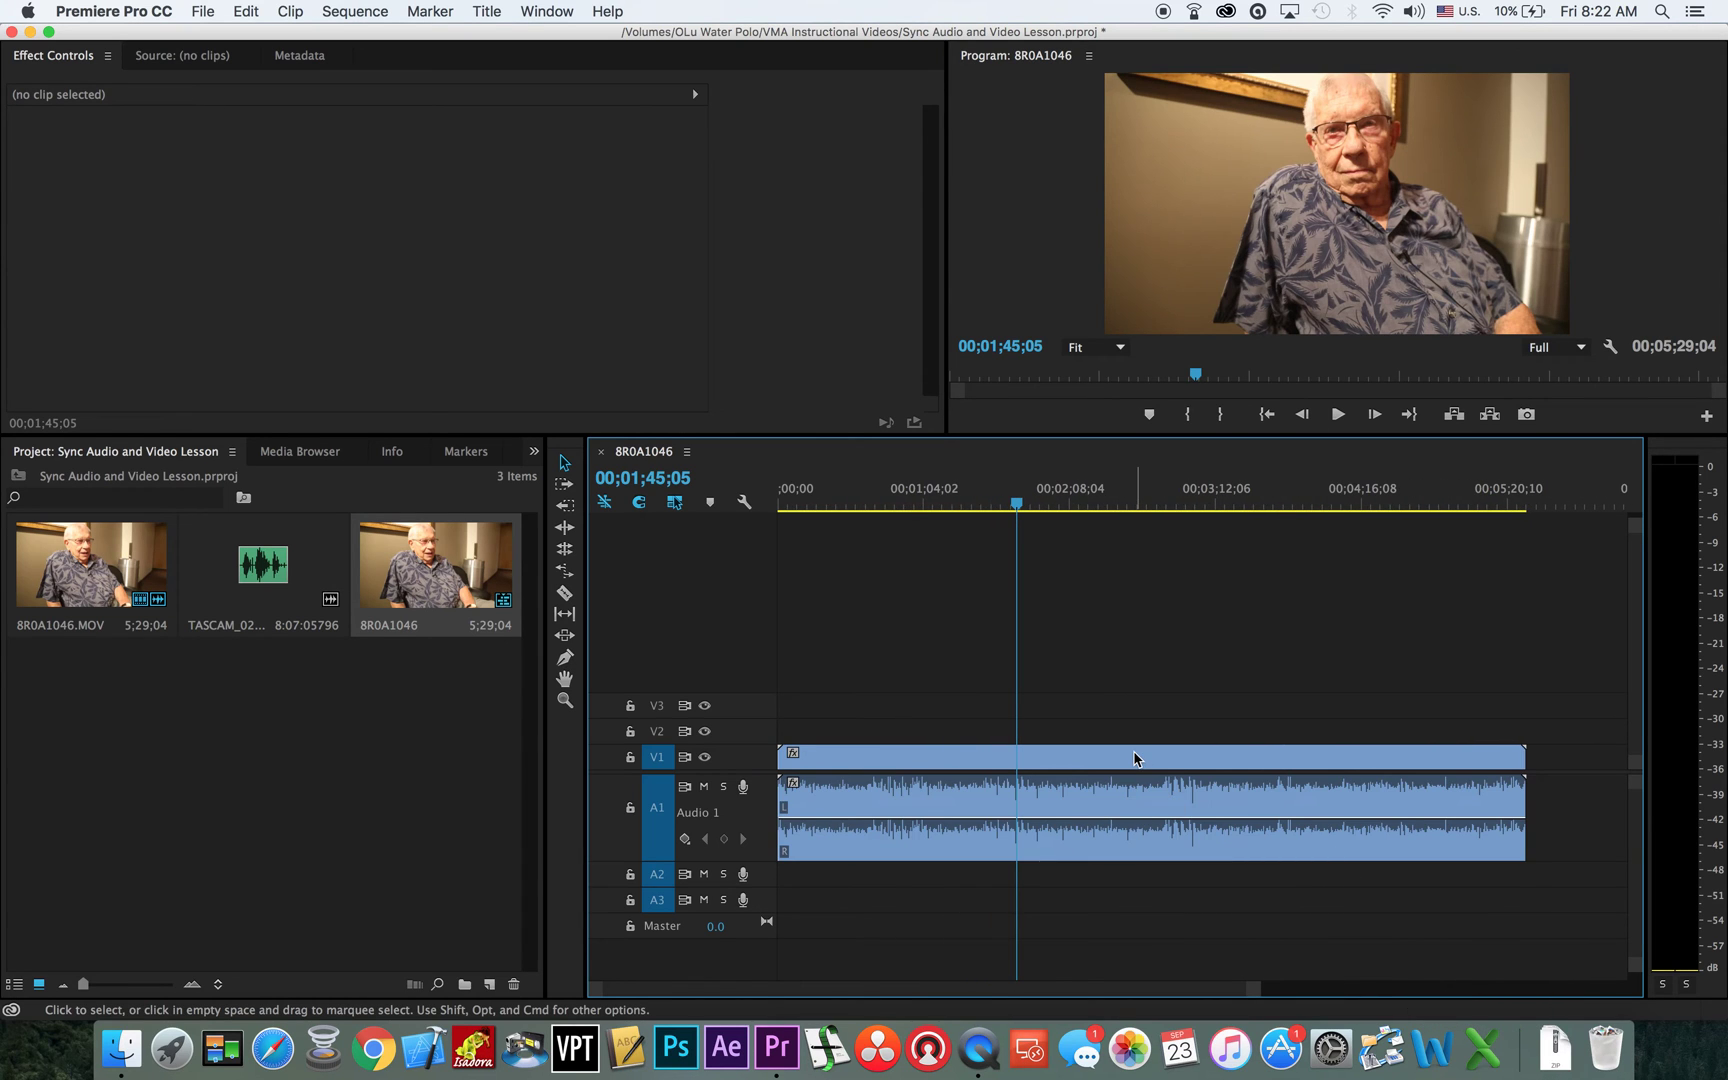
{"action": "key", "text": "space"}
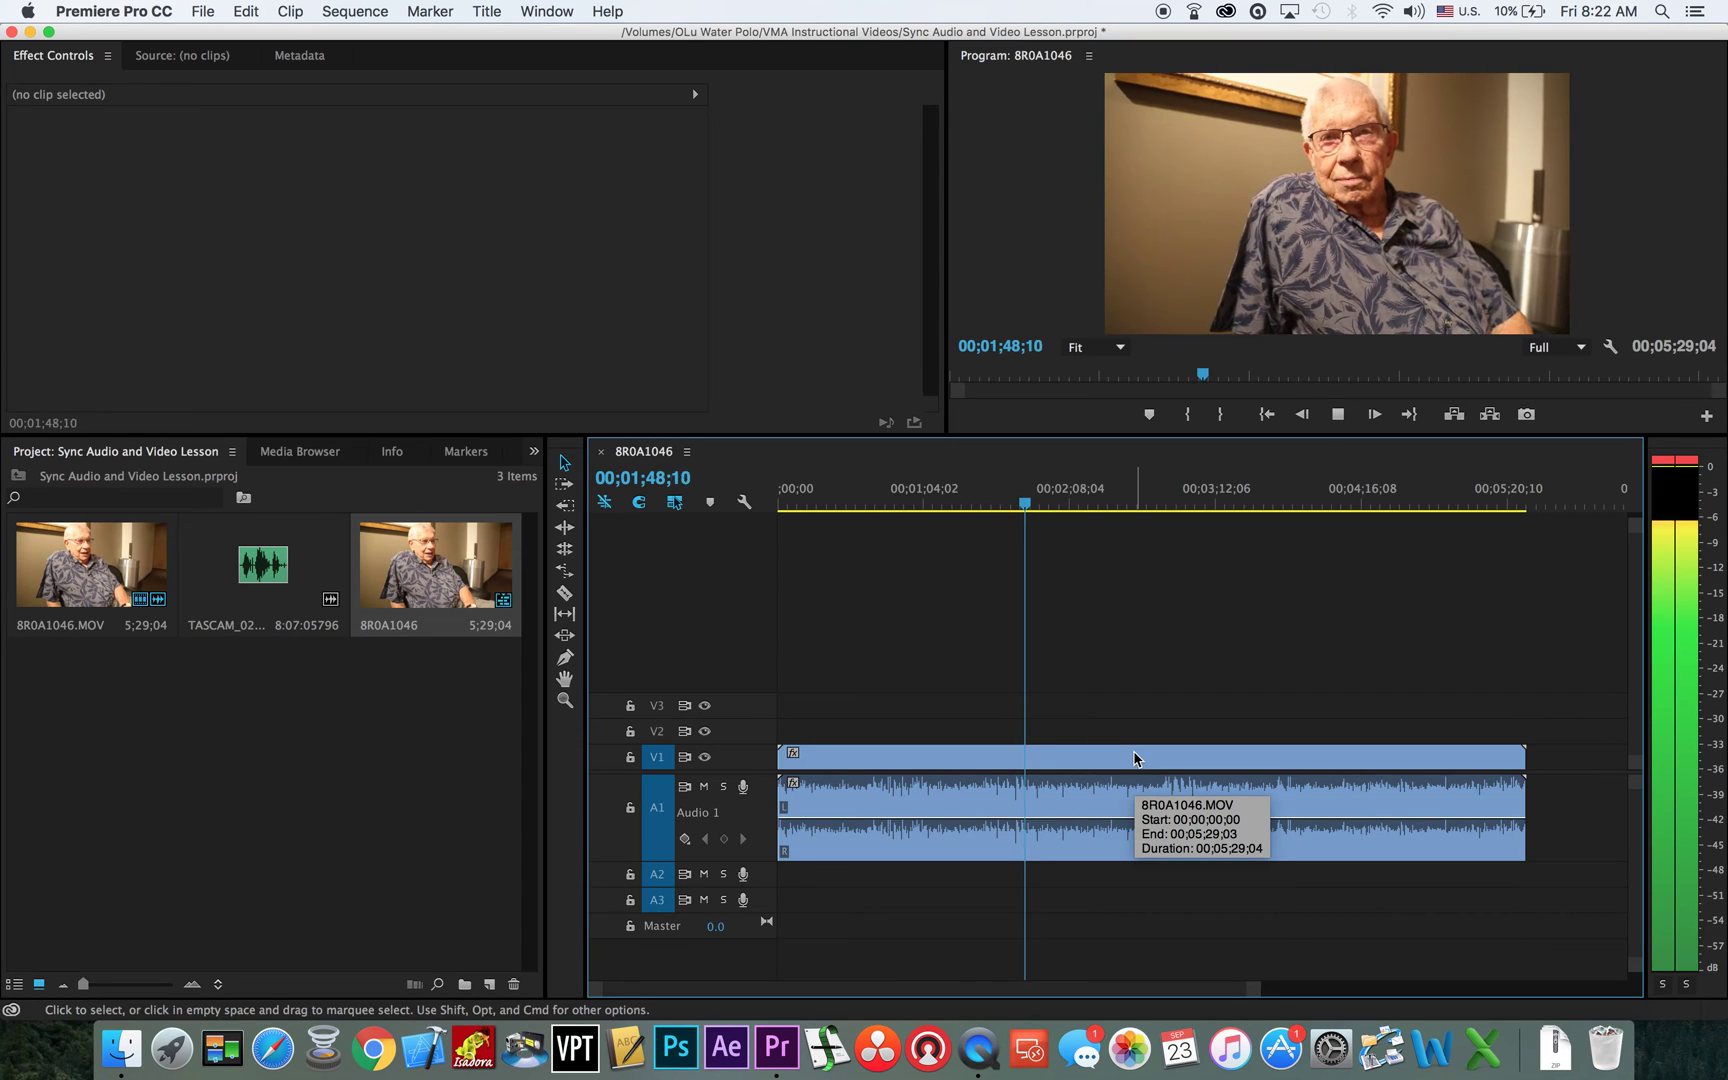
{"action": "key", "text": "space"}
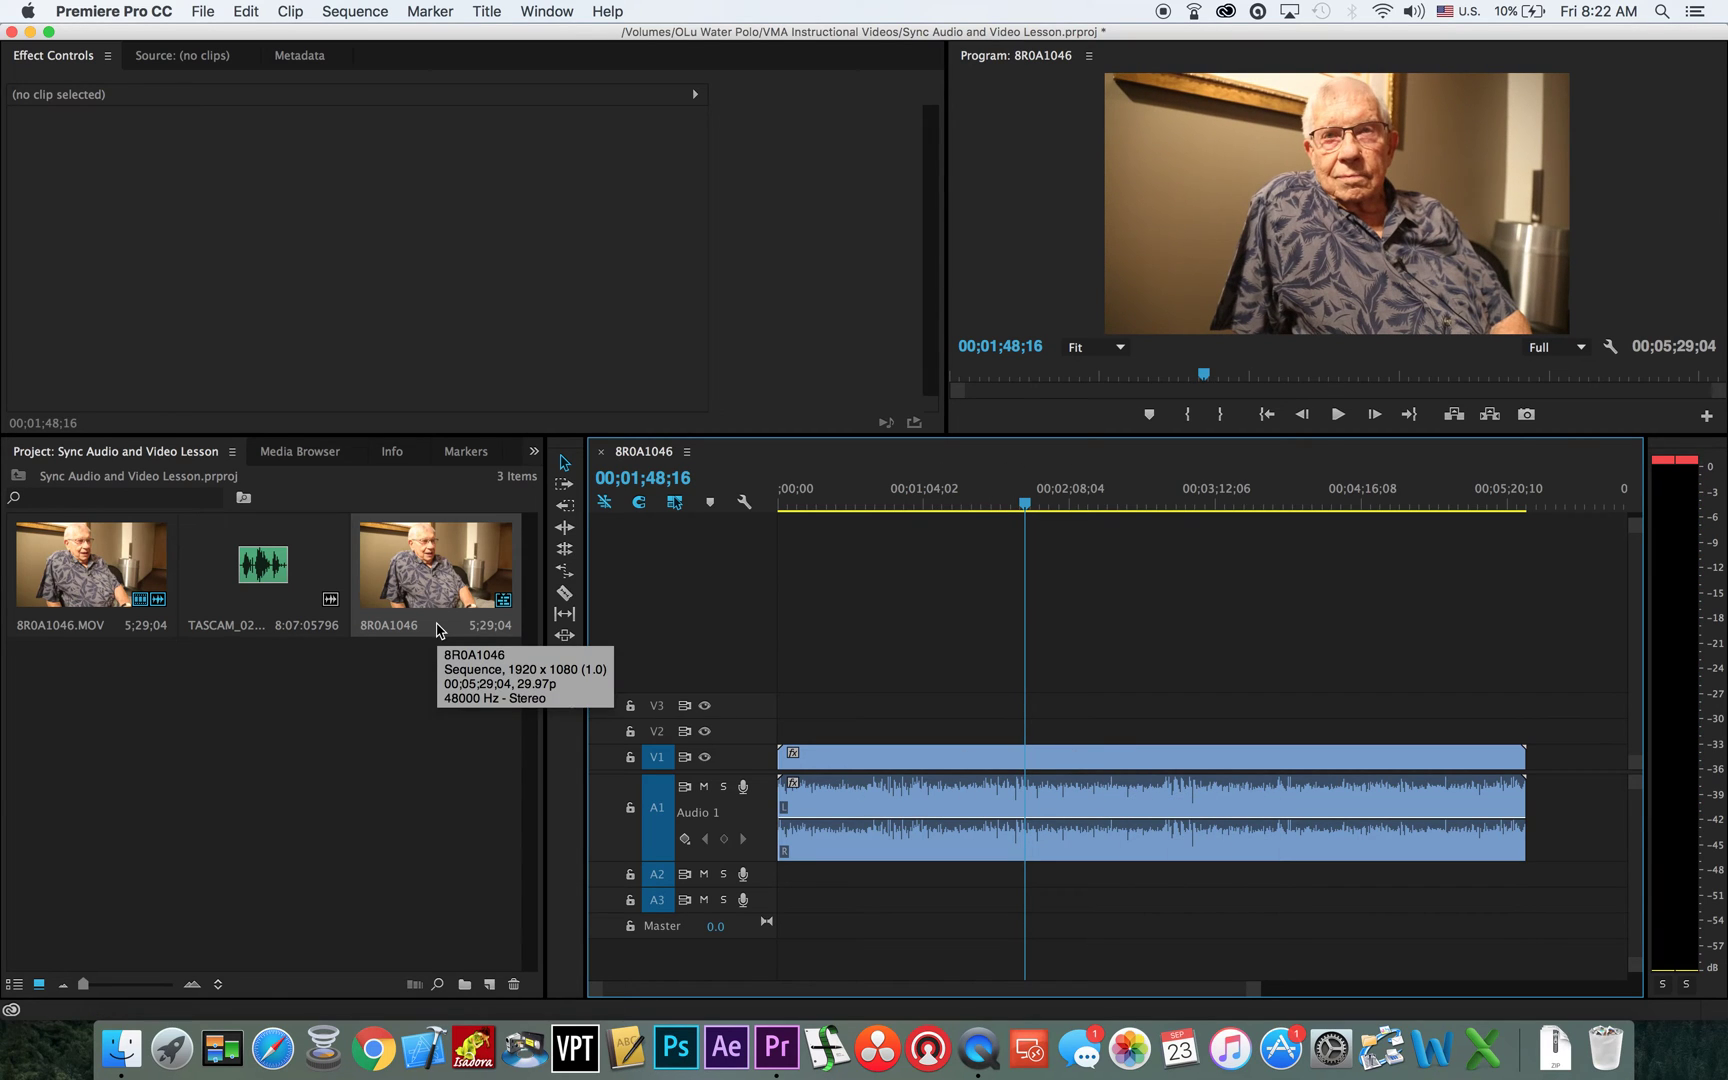
- Place TASCAM_0200.wav on audio track A2 at the start of the sequence and expand that track to show its waveform
{"action": "left_click", "coordinate": [264, 590]}
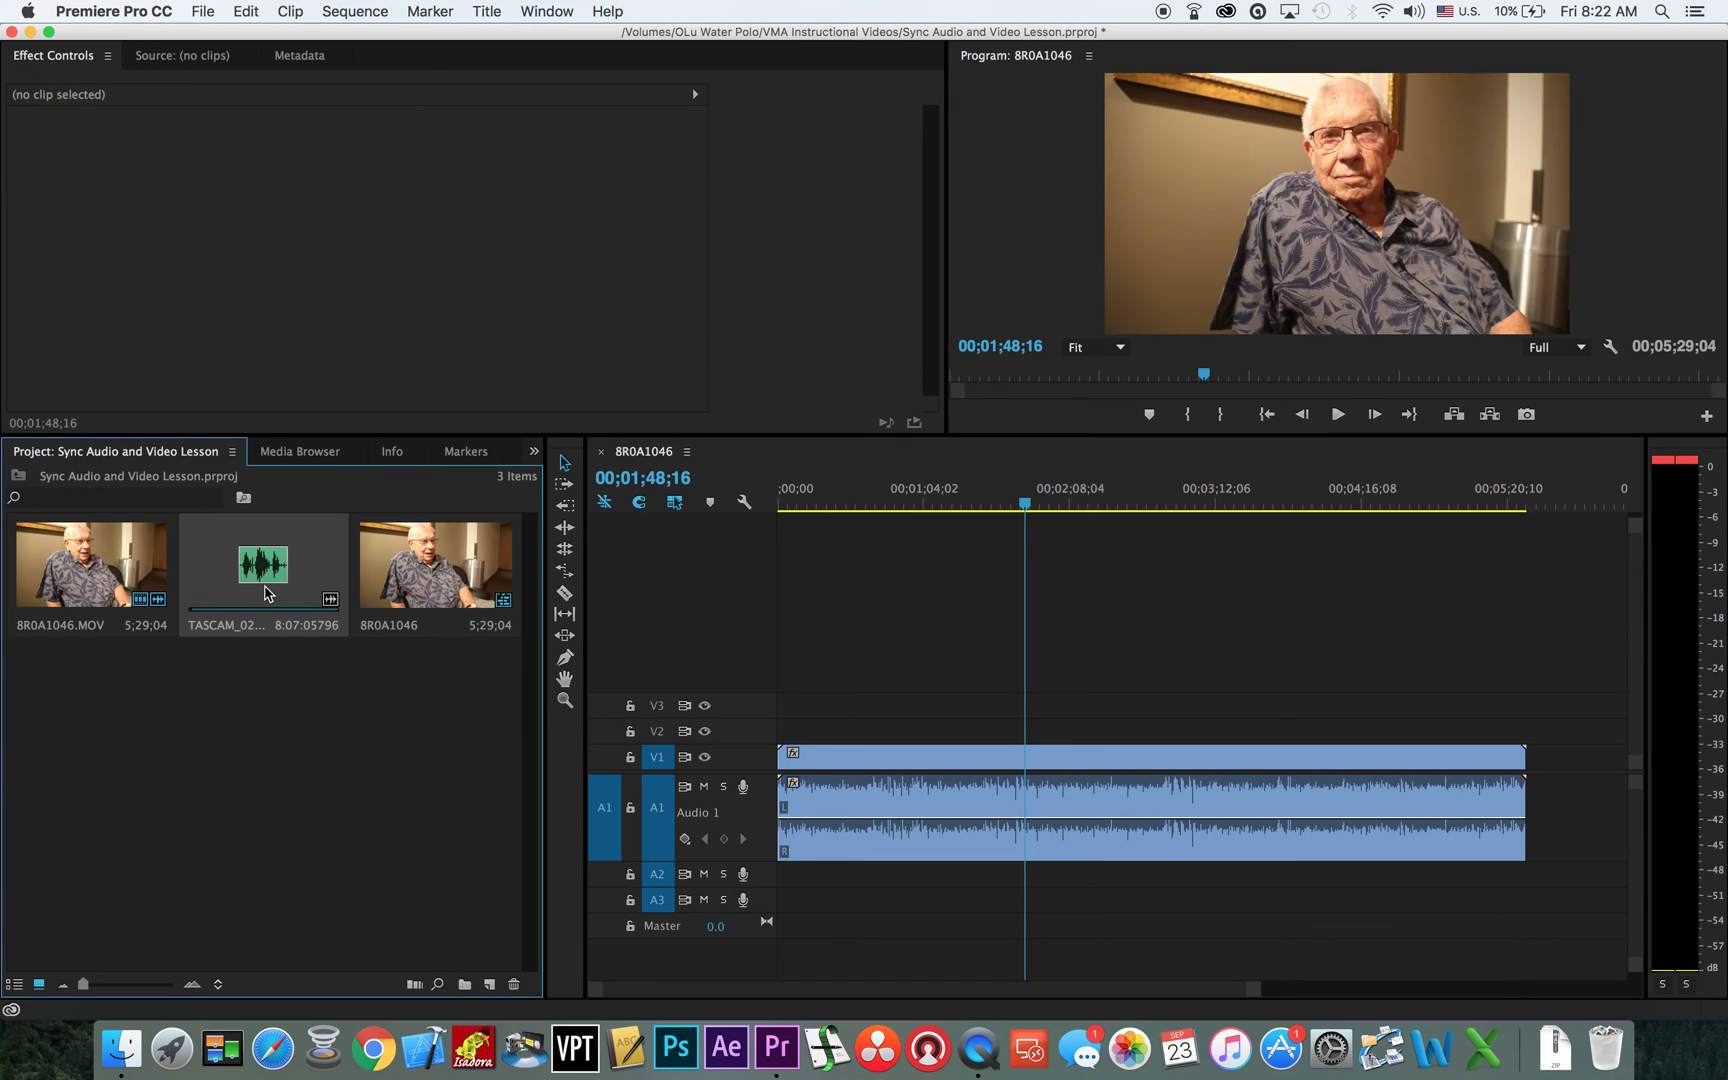
{"action": "left_click_drag", "start_coordinate": [264, 577], "coordinate": [778, 885]}
{"action": "double_click", "coordinate": [716, 884]}
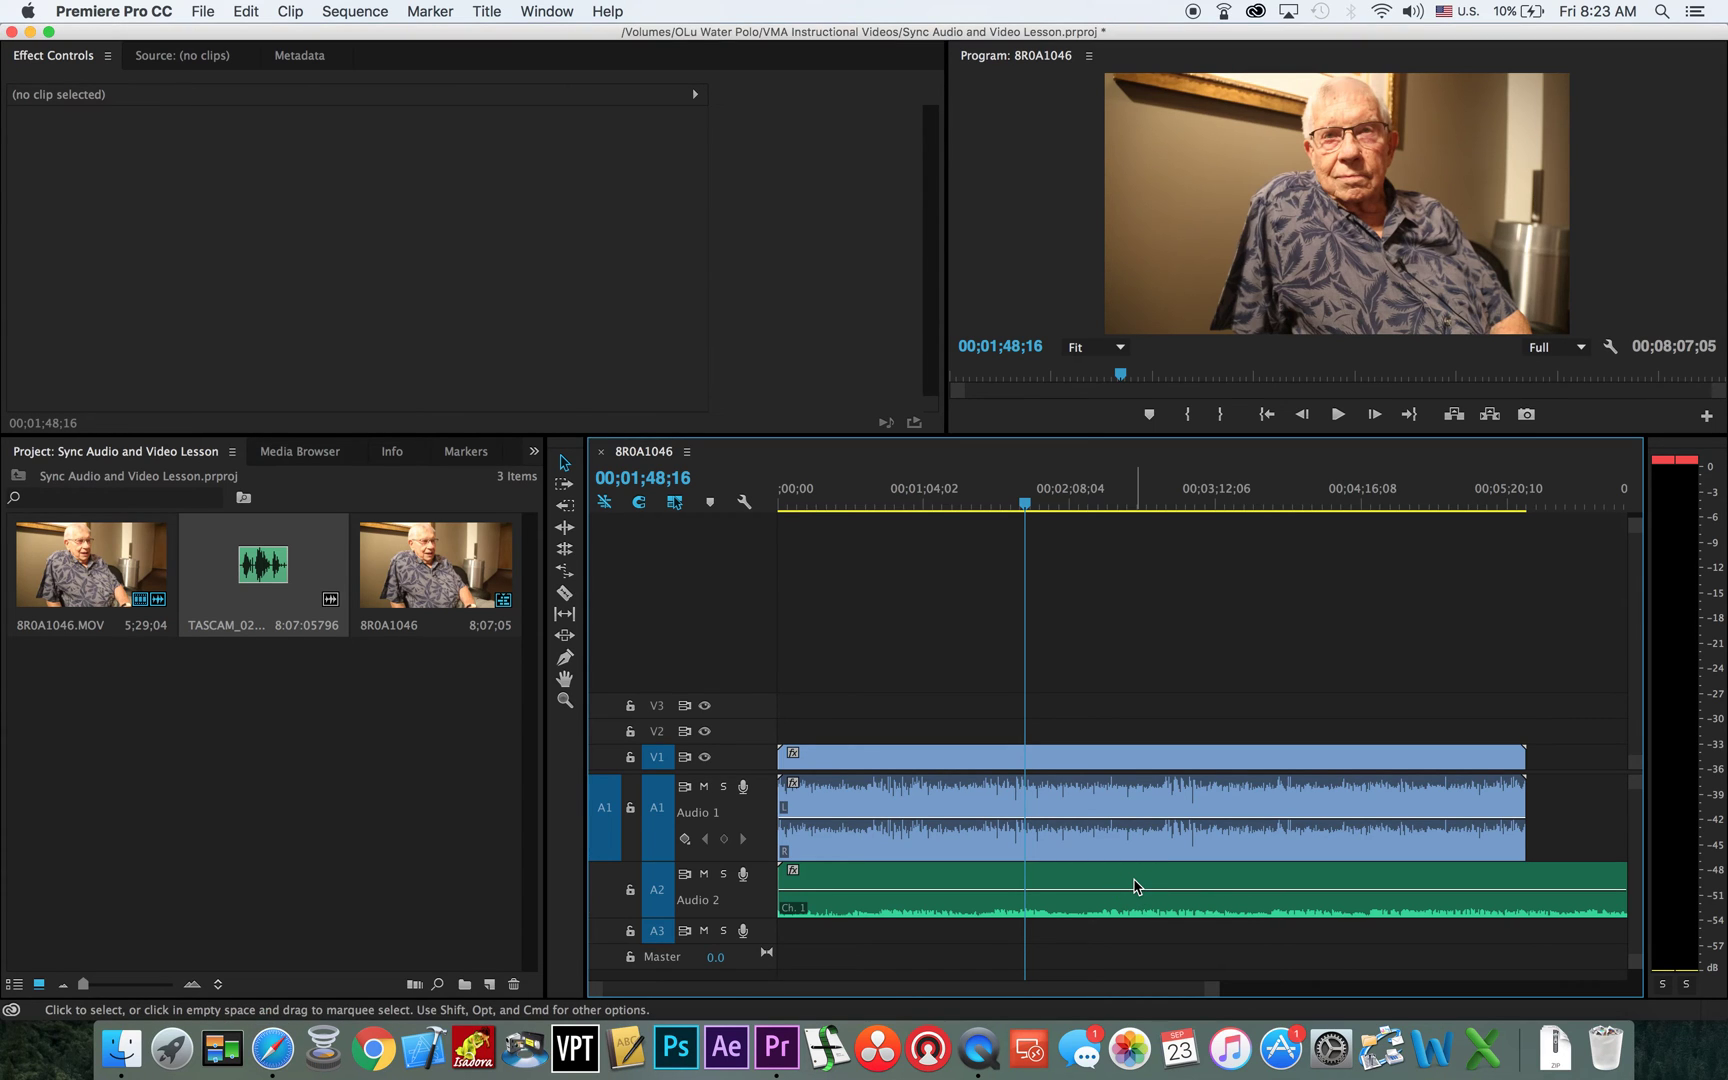
- Normalize the max peak of the TASCAM_0200.wav clip on track A2 to -5 dB
{"action": "right_click", "coordinate": [1134, 886]}
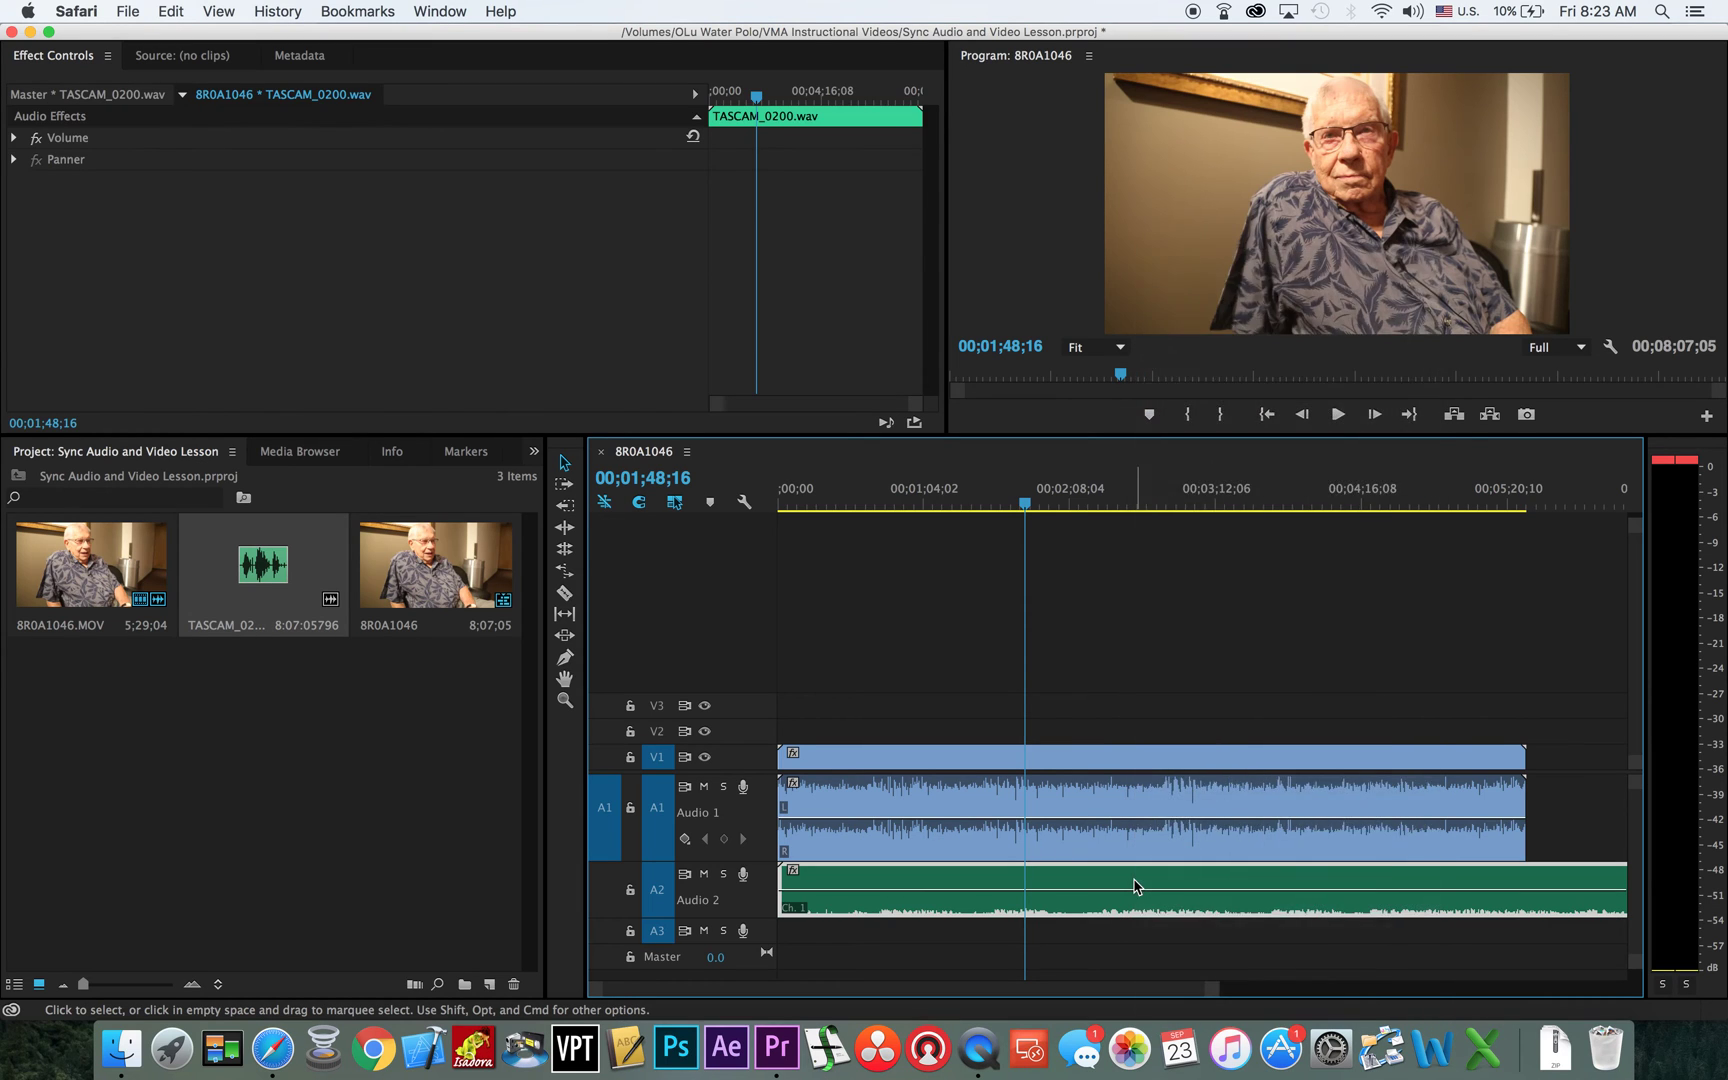
{"action": "right_click", "coordinate": [1134, 886]}
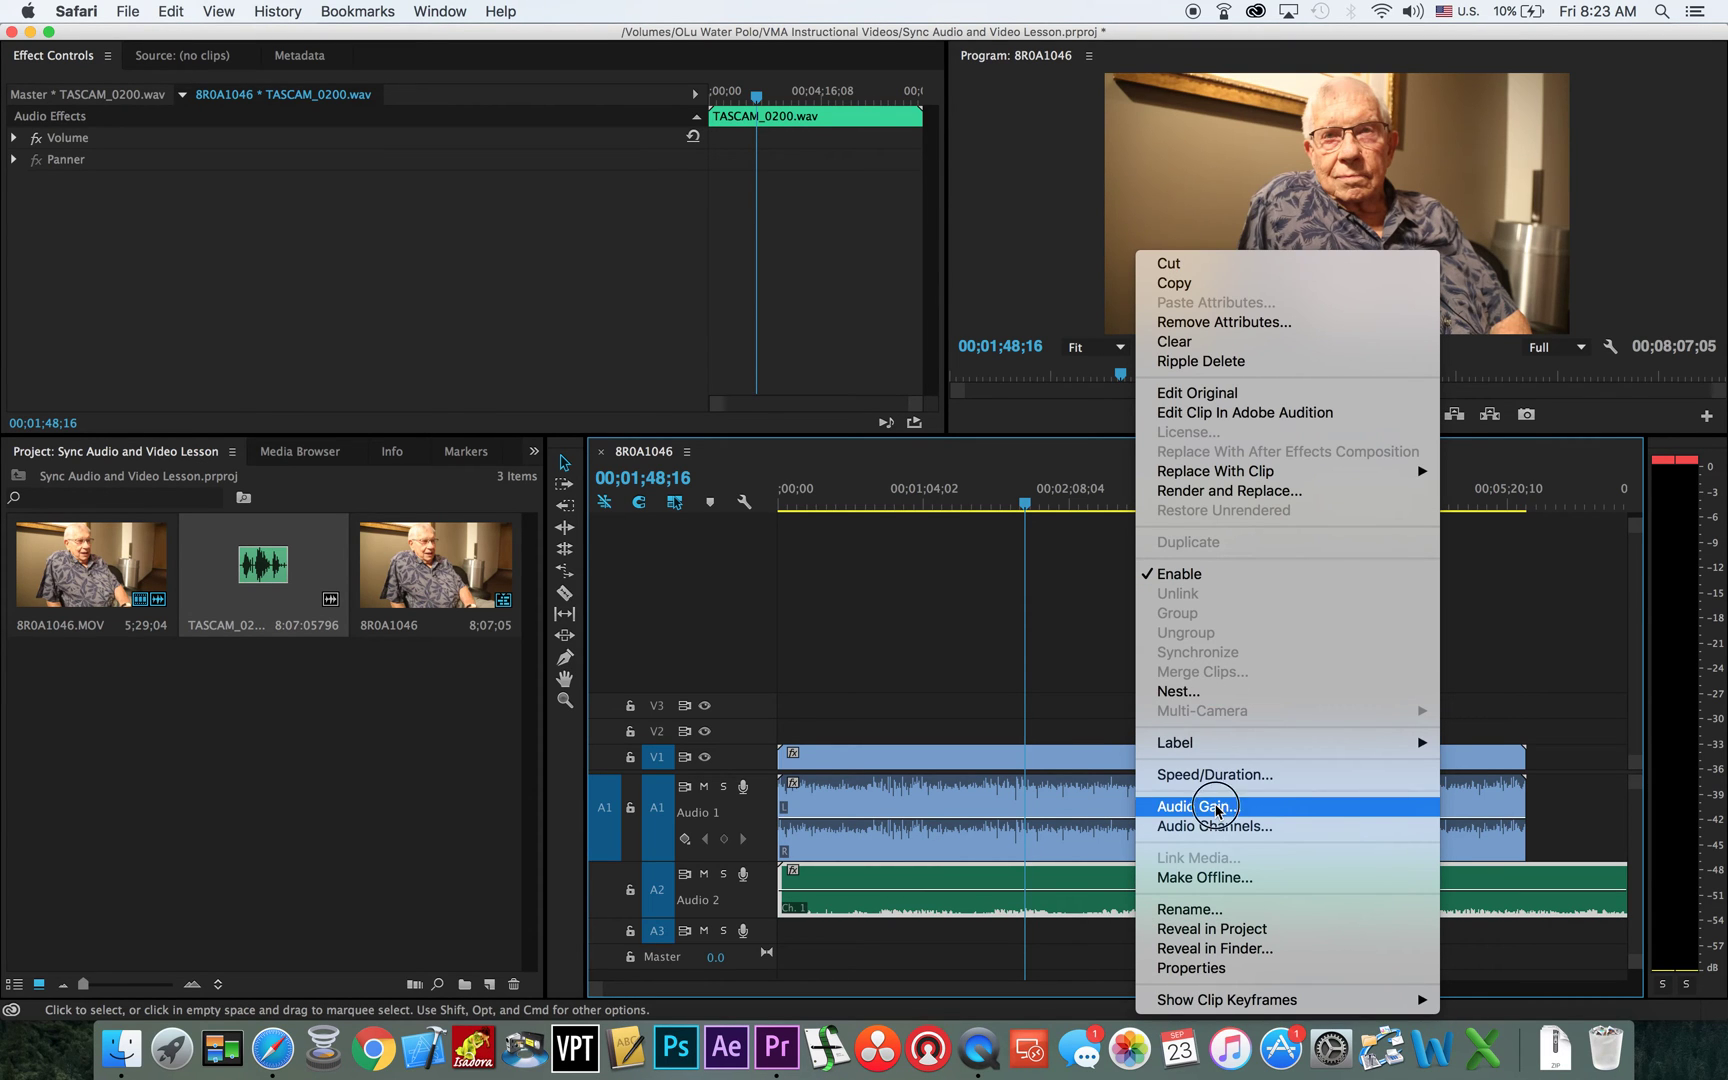
{"action": "left_click", "coordinate": [1218, 807]}
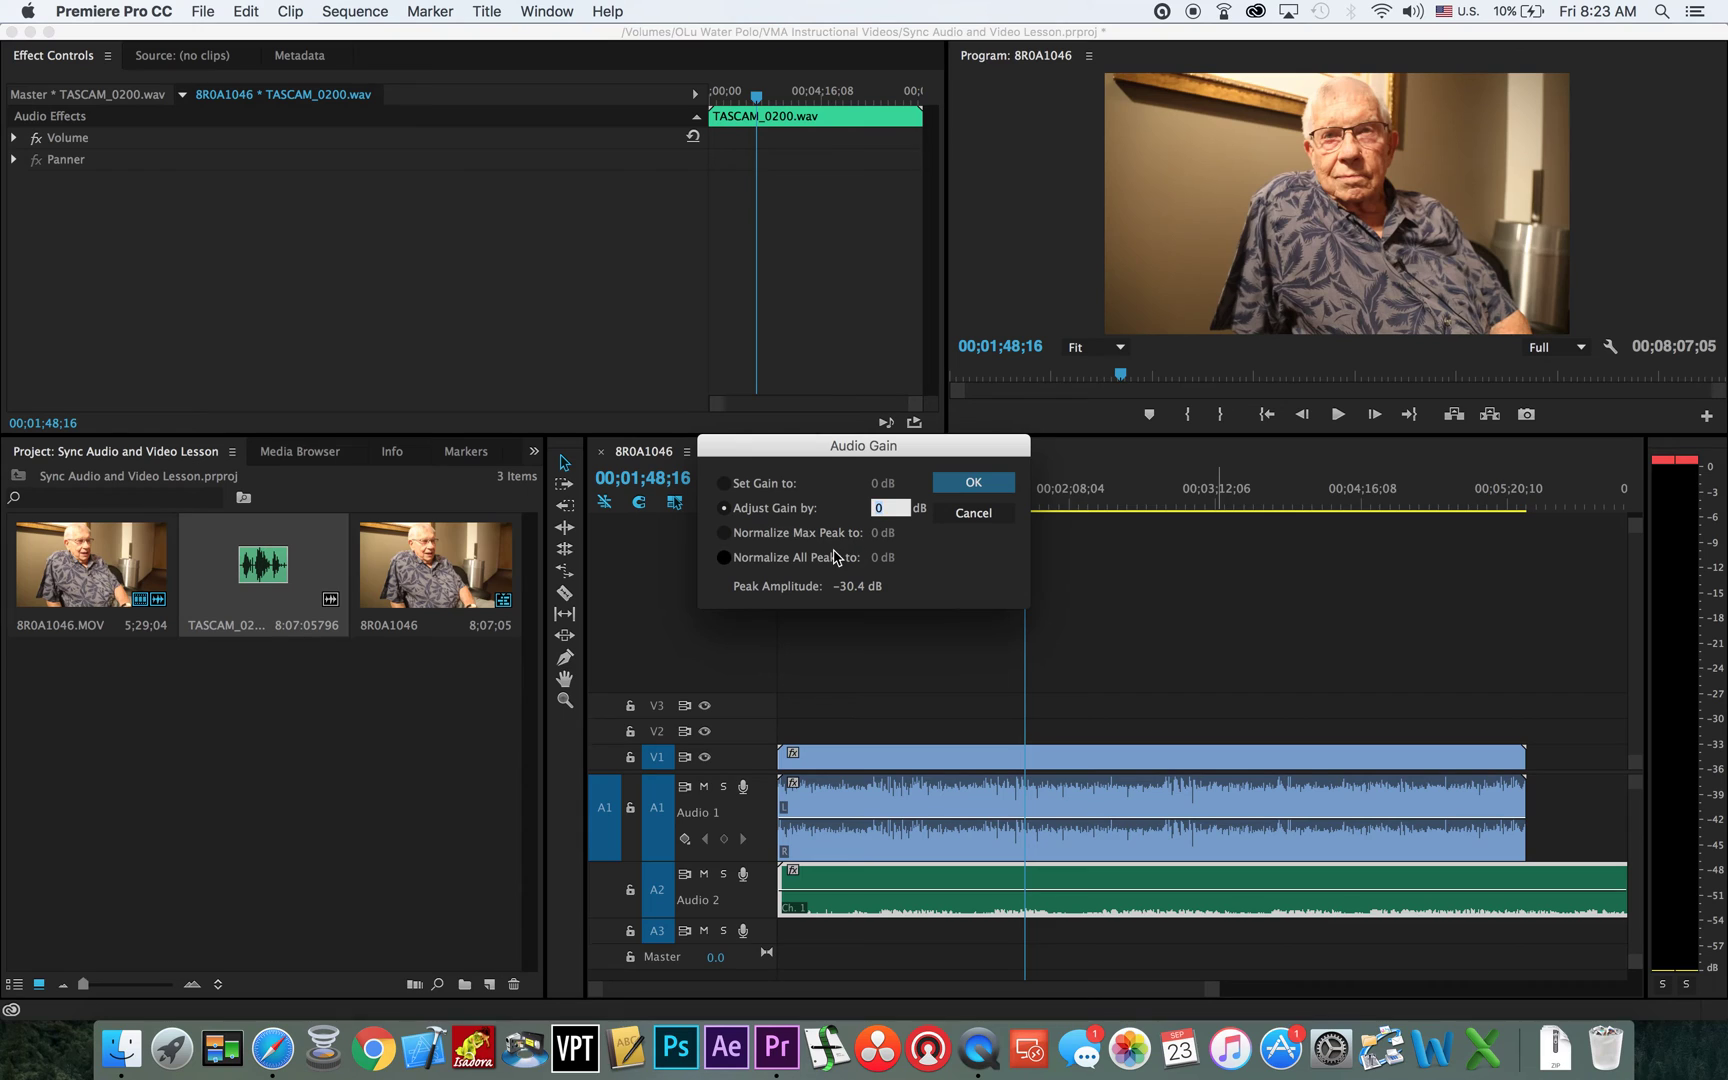
{"action": "left_click", "coordinate": [724, 533]}
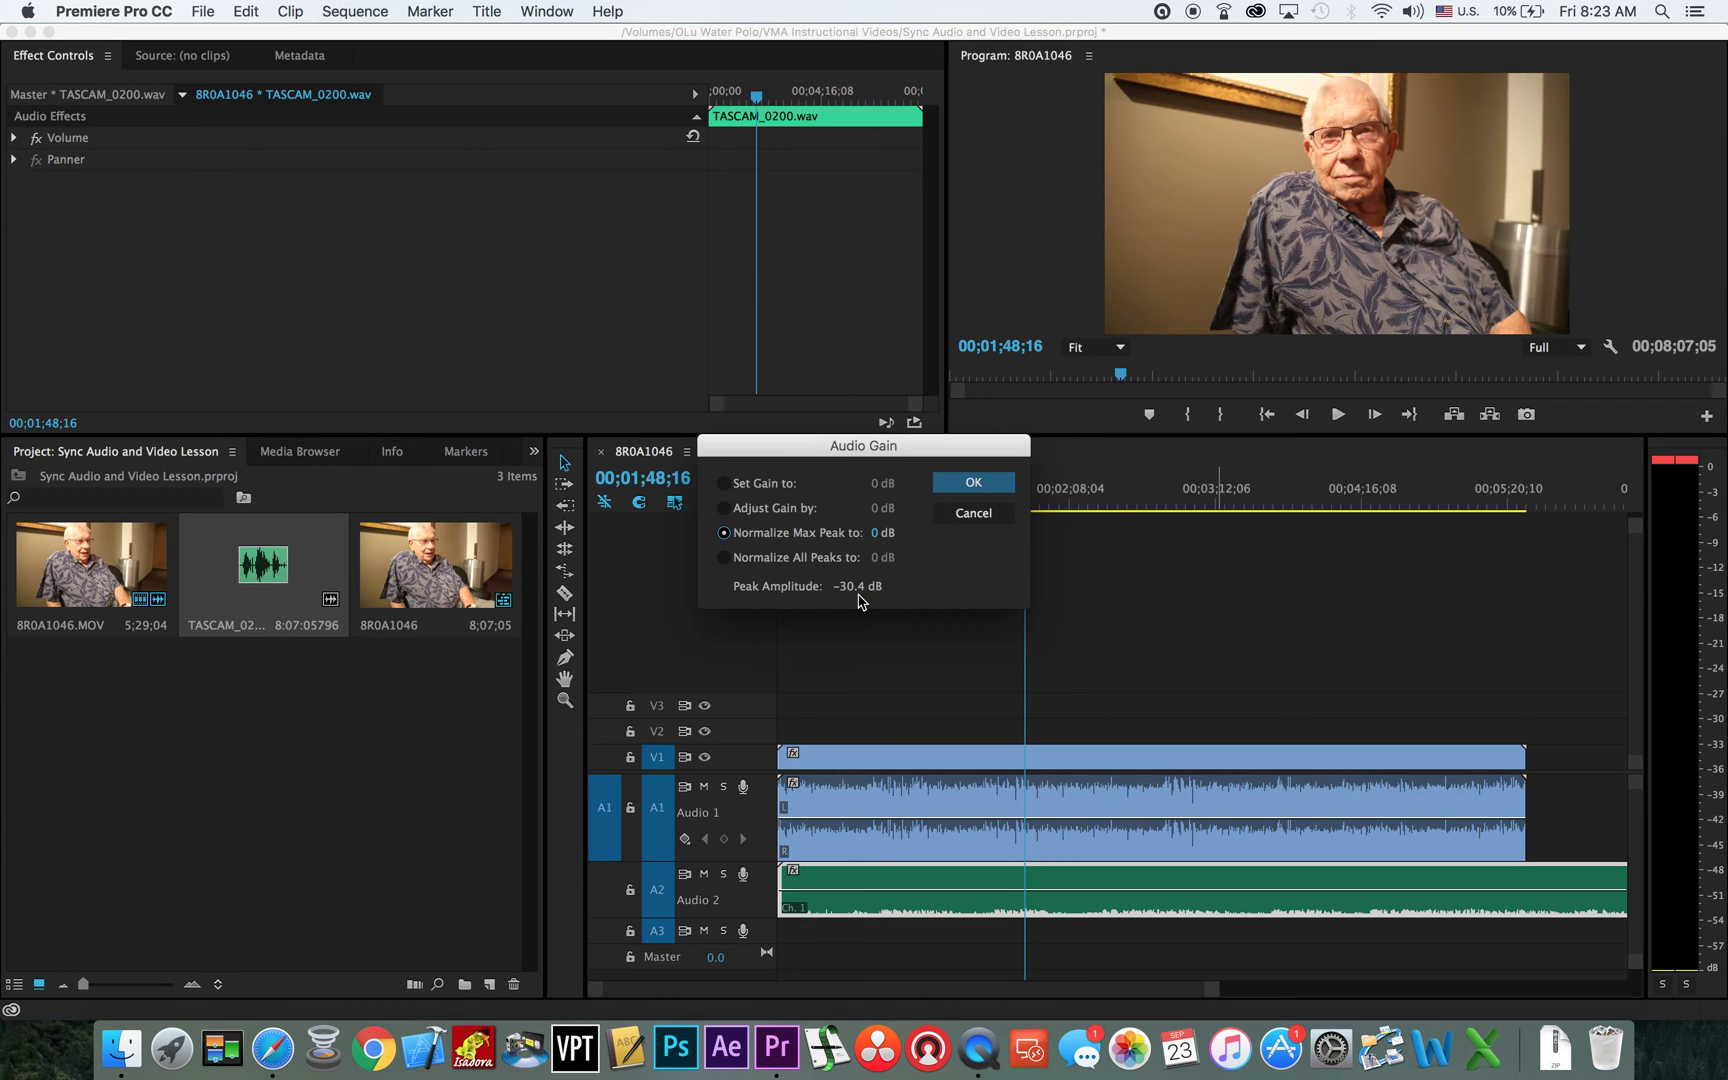
{"action": "left_click", "coordinate": [880, 536]}
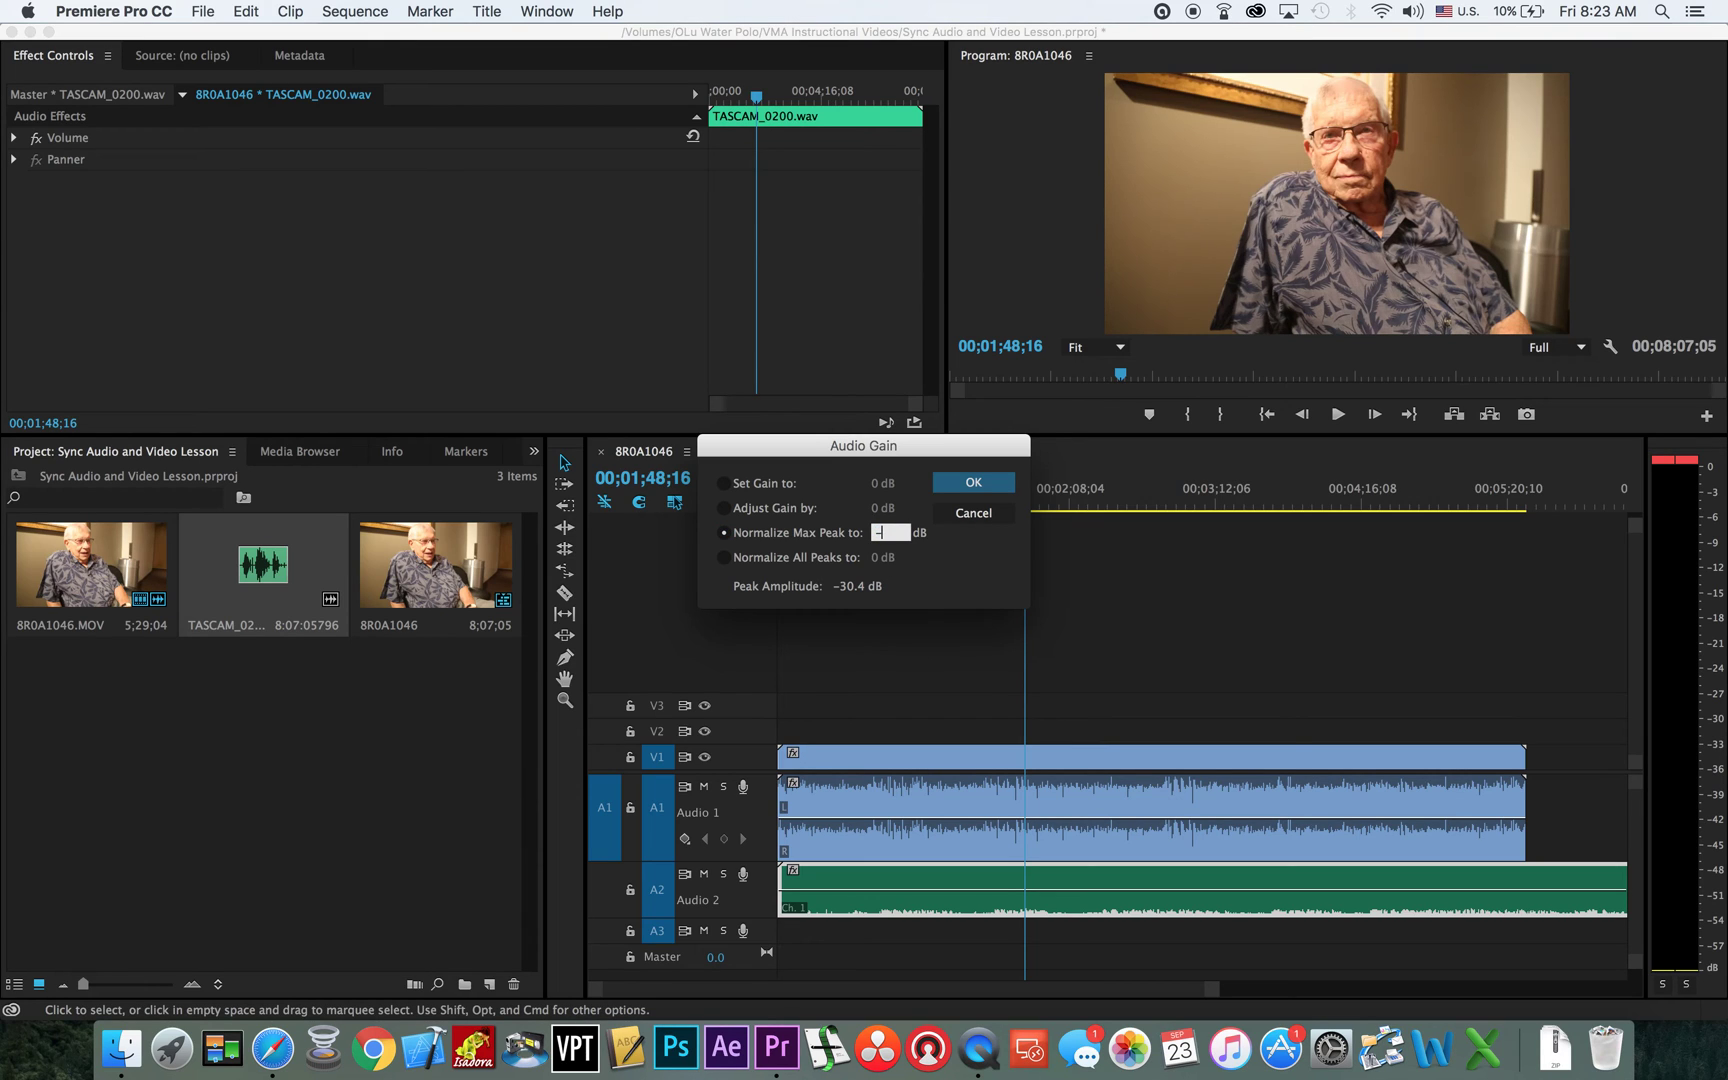
{"action": "type", "text": "-5"}
{"action": "key", "text": "Return"}
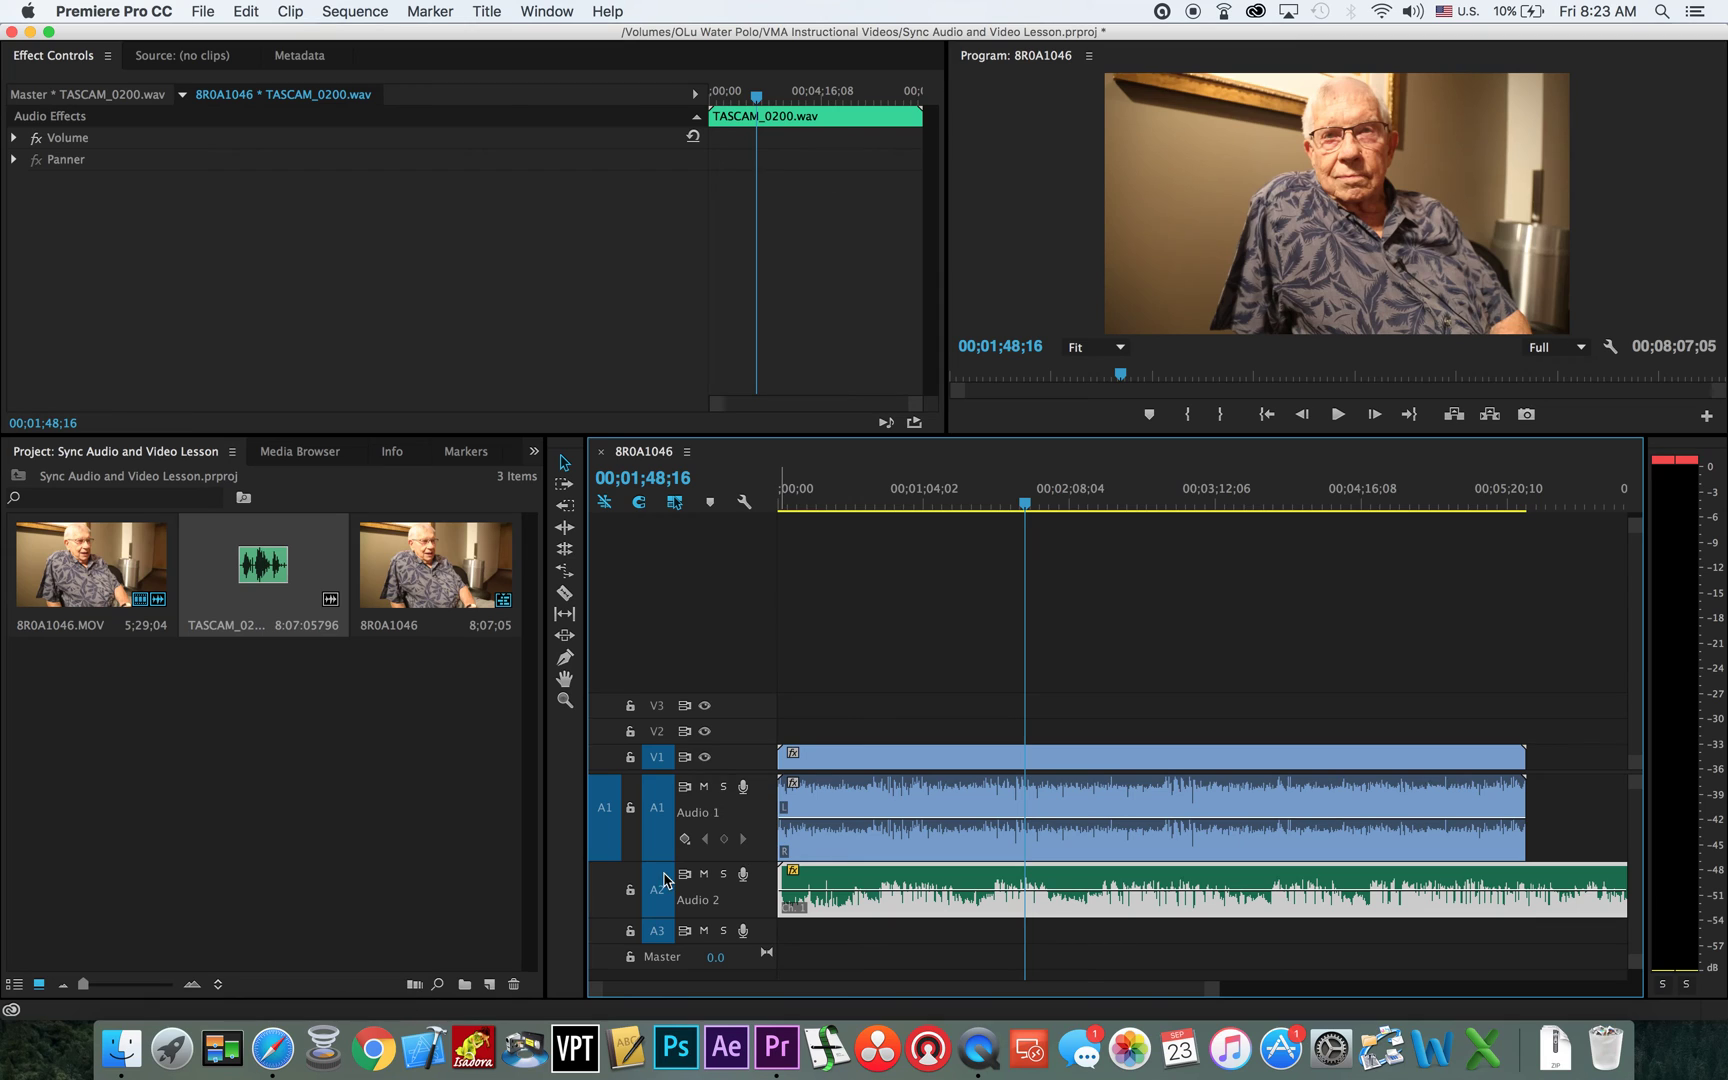
- Mute audio track A2 and play a few seconds to listen to the camera audio on A1 alone
{"action": "left_click", "coordinate": [705, 875]}
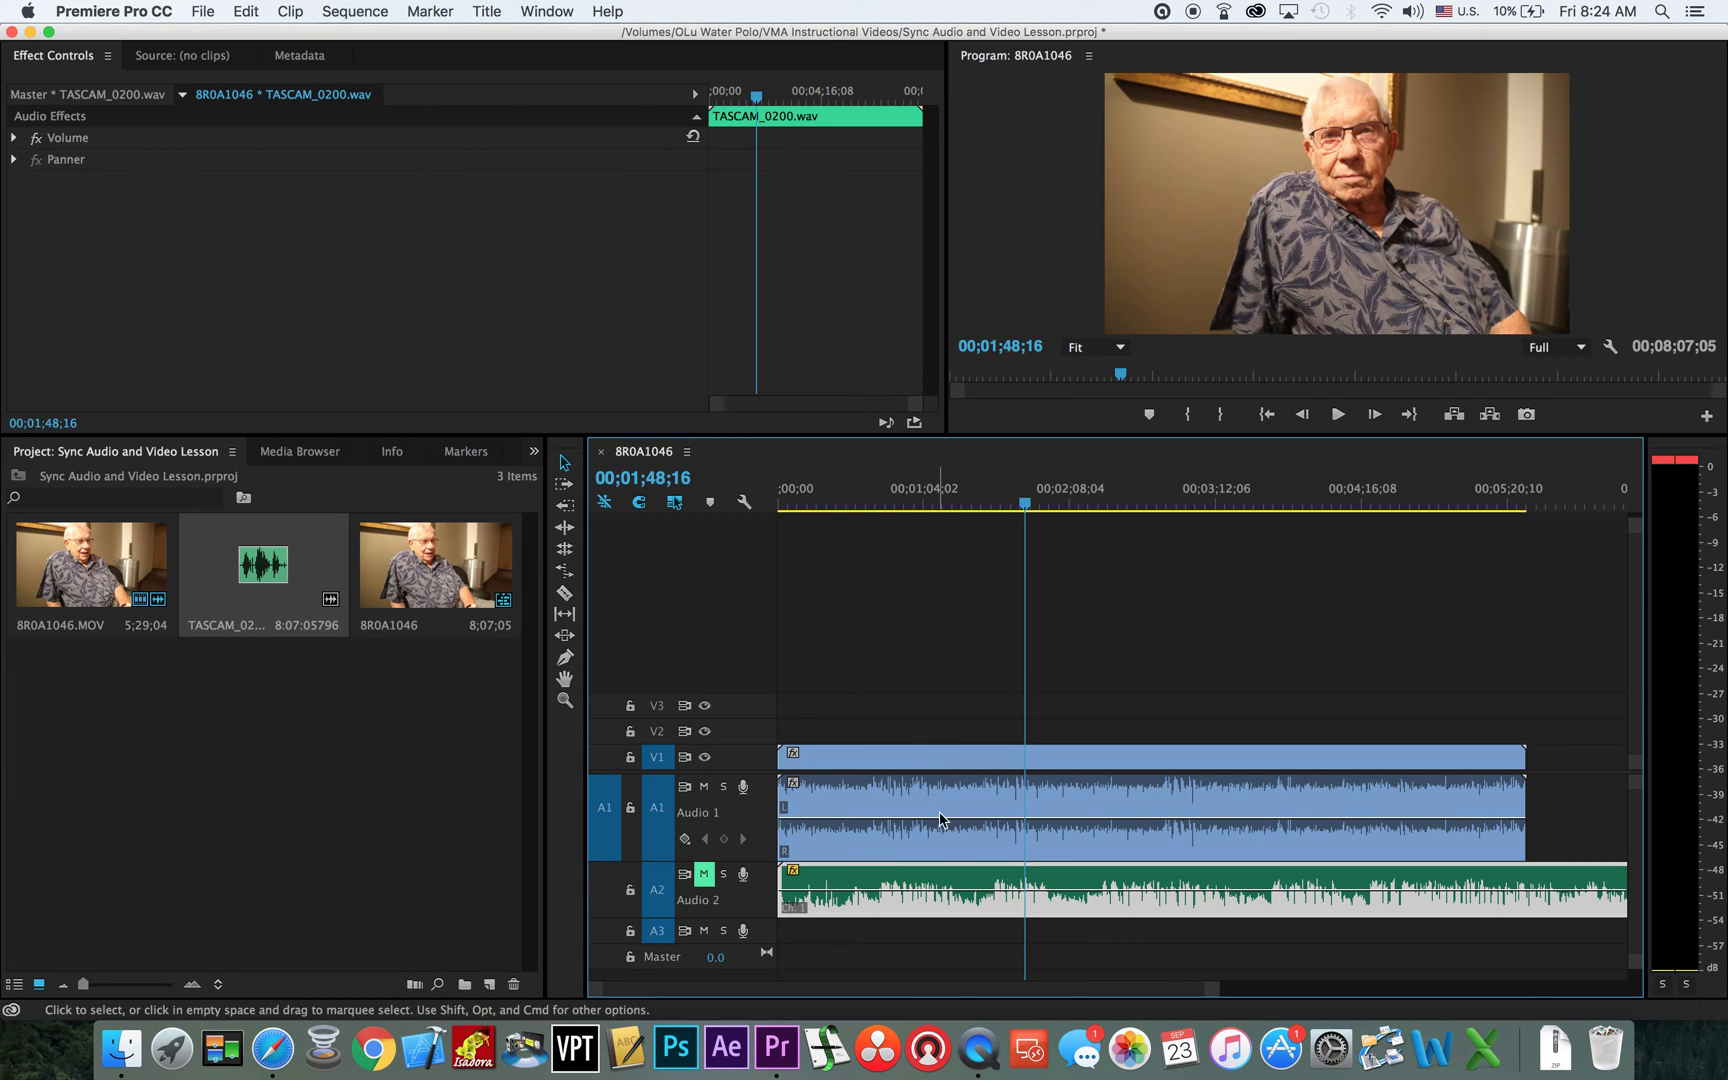
{"action": "key", "text": "space"}
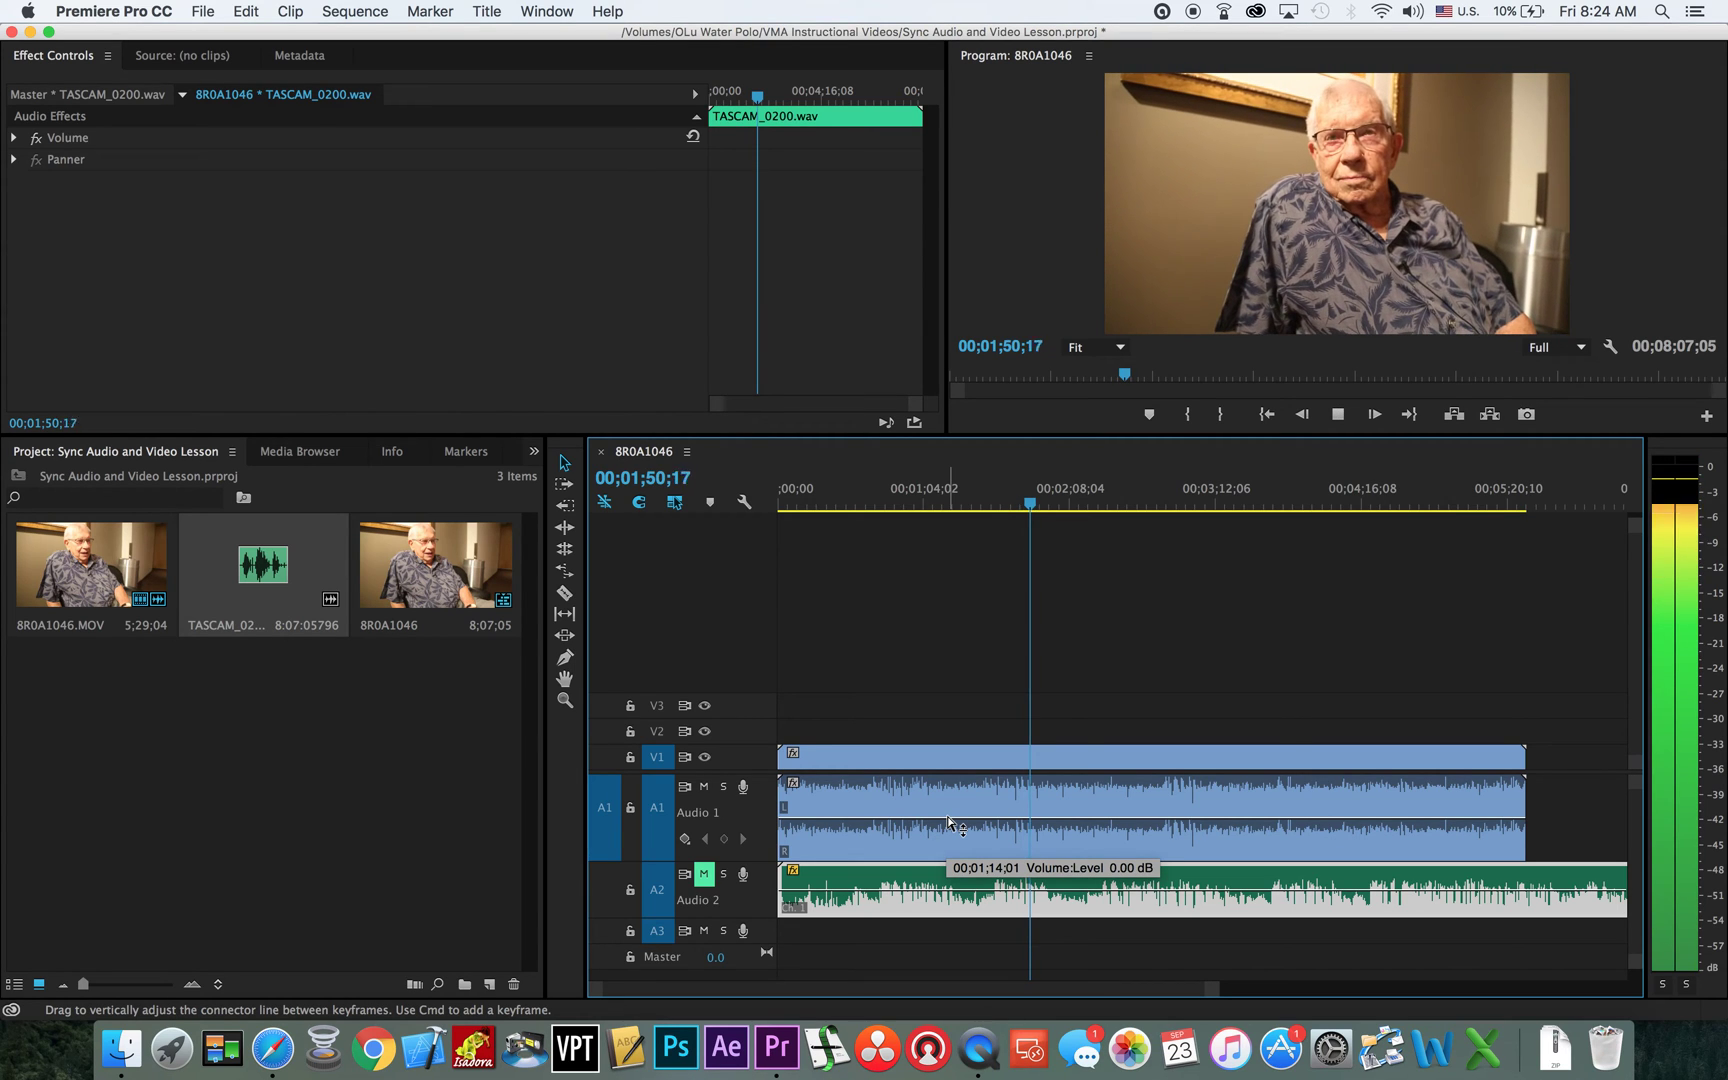
{"action": "key", "text": "space"}
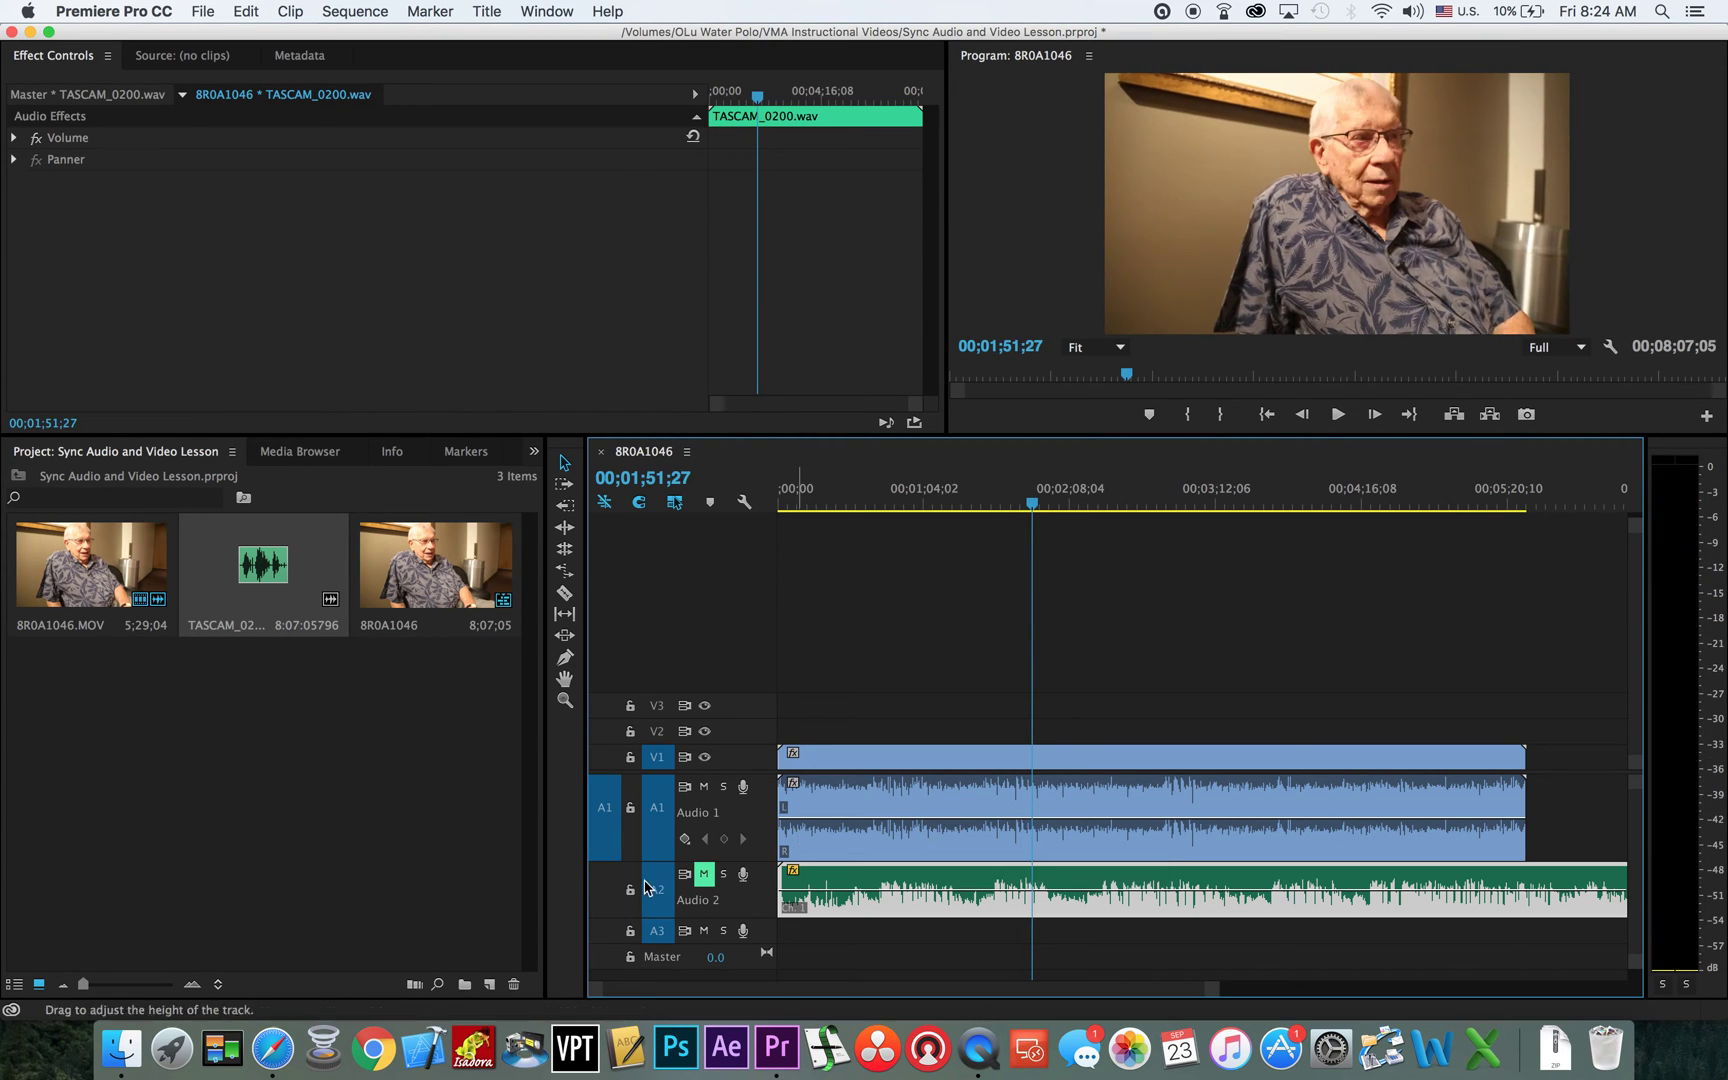
- Mute audio track A1 and unmute track A2 to isolate the TASCAM recording
{"action": "left_click", "coordinate": [705, 788]}
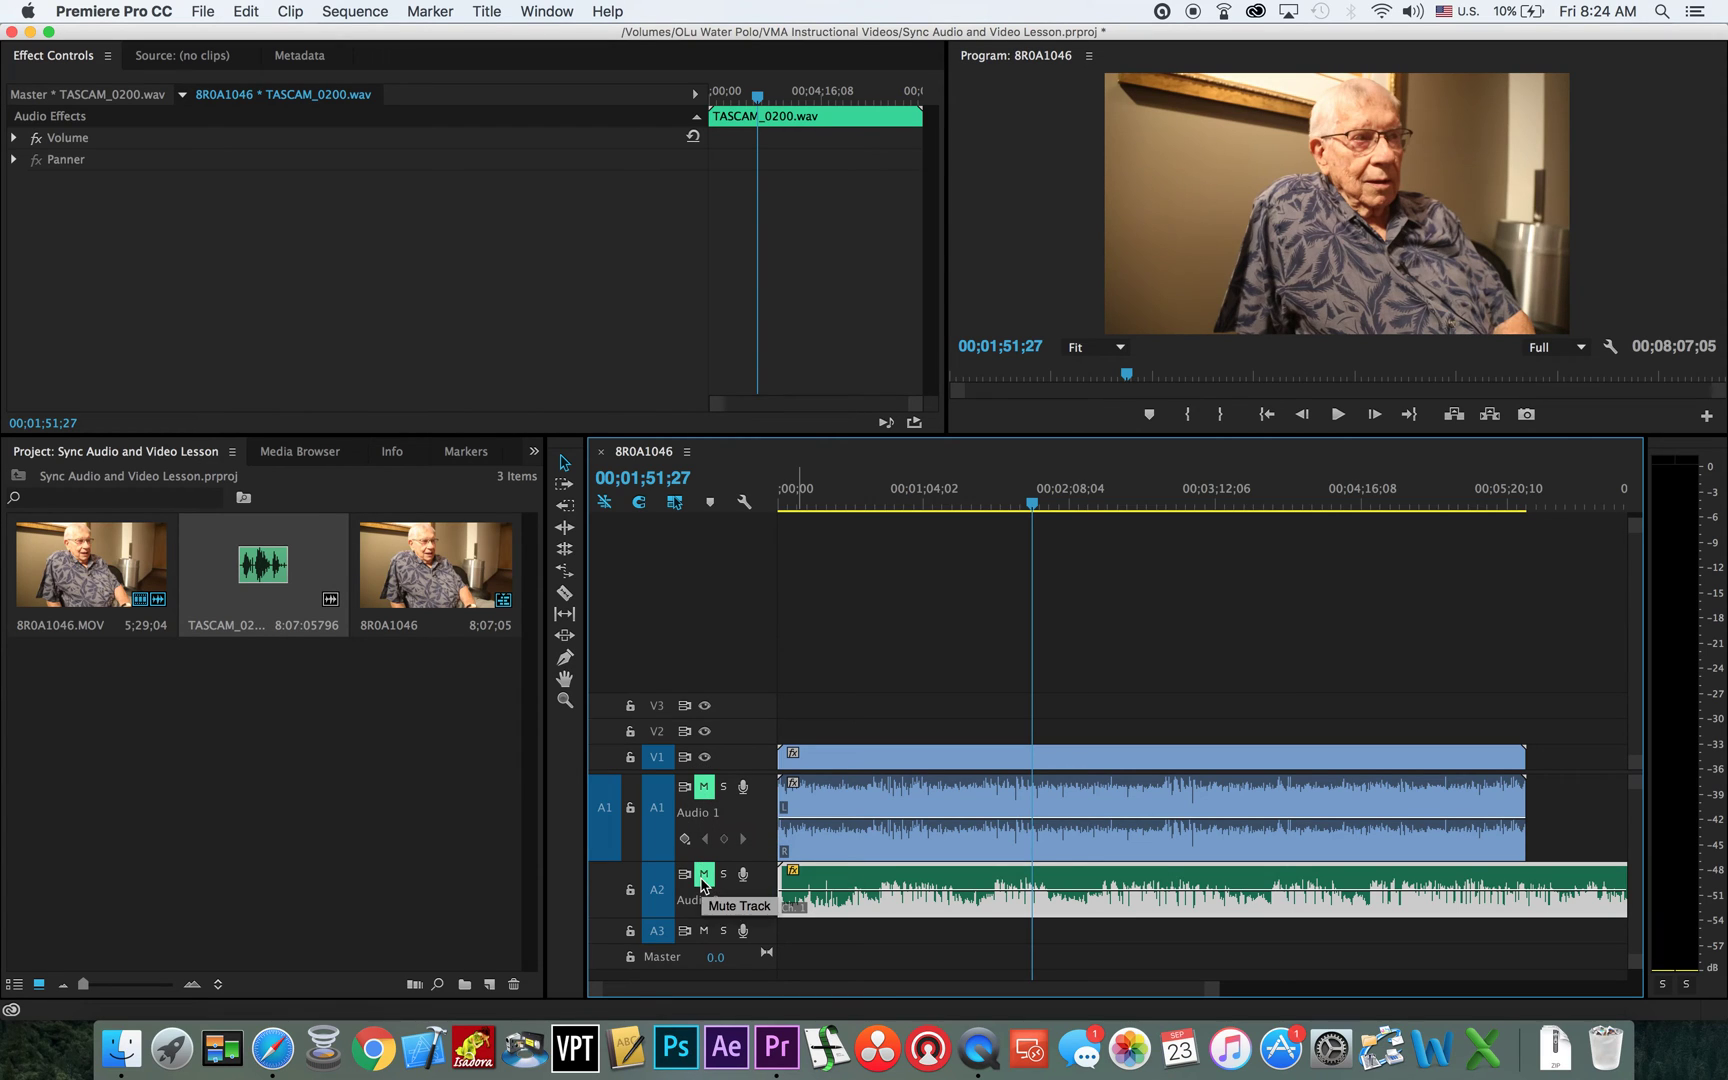
{"action": "left_click", "coordinate": [704, 874]}
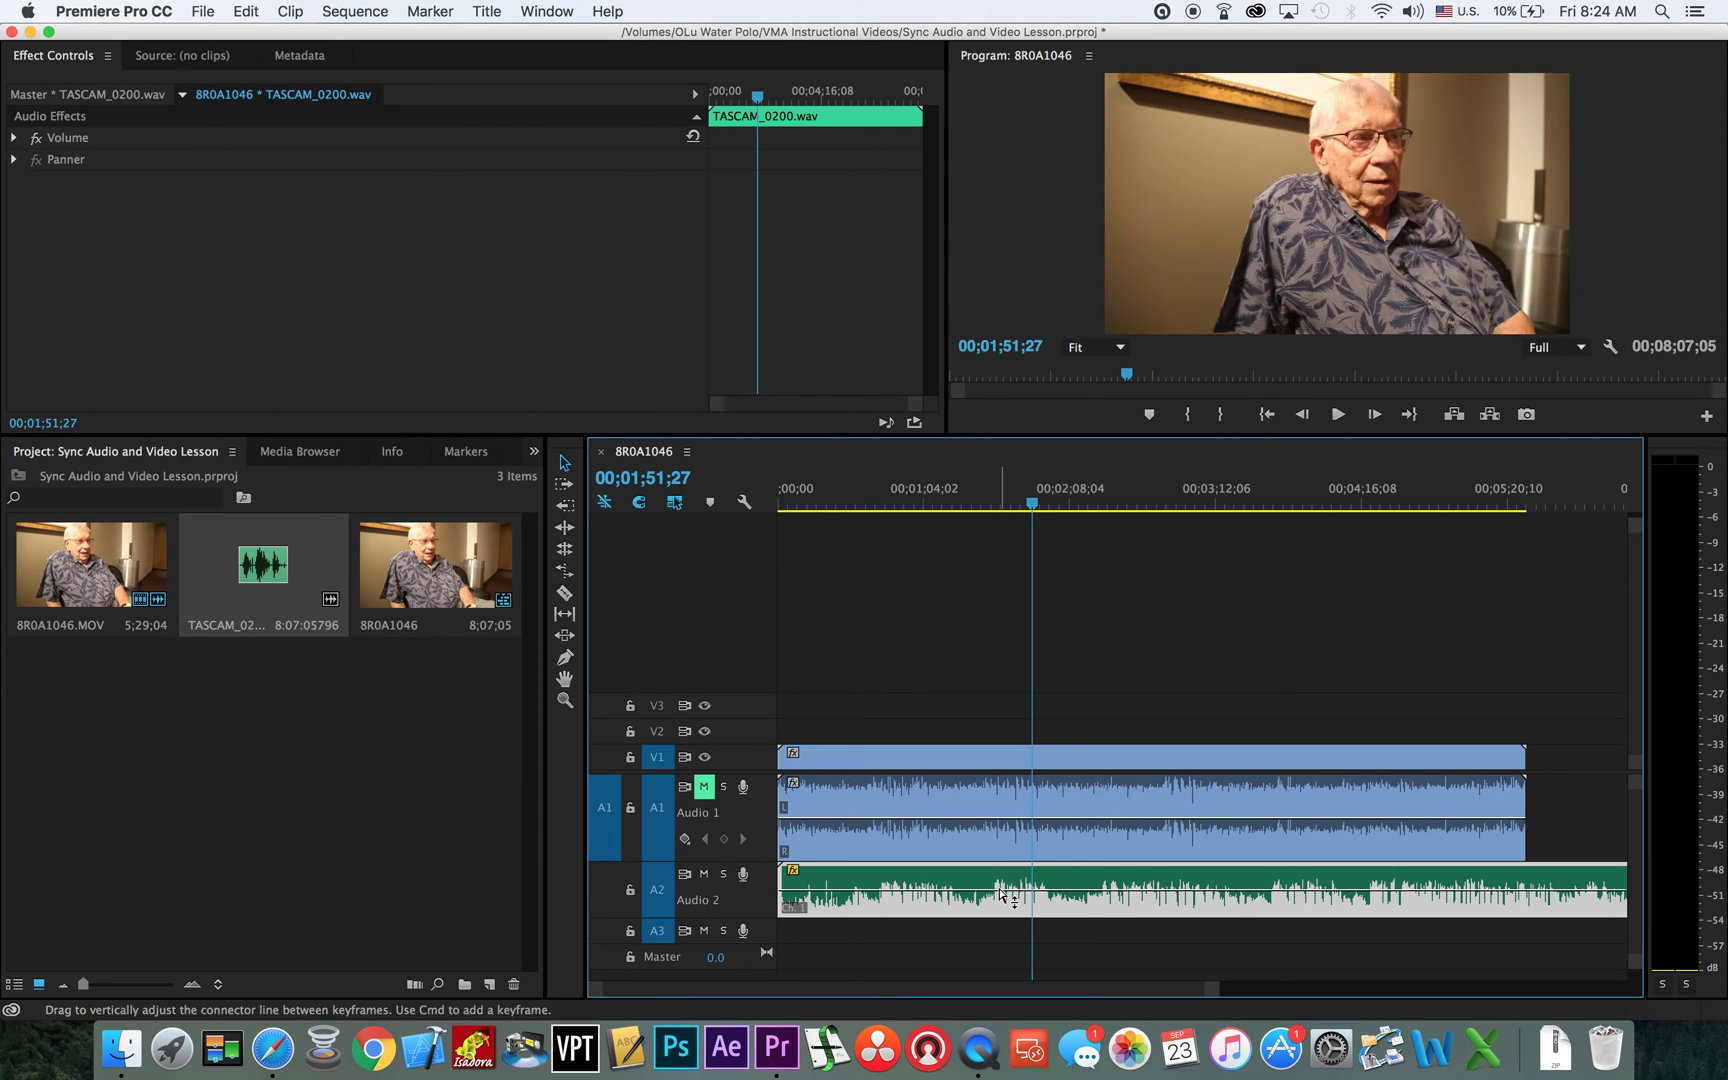
- Play a few seconds of the isolated TASCAM recording, and load 8R0A1046.MOV in the Source monitor
{"action": "key", "text": "space"}
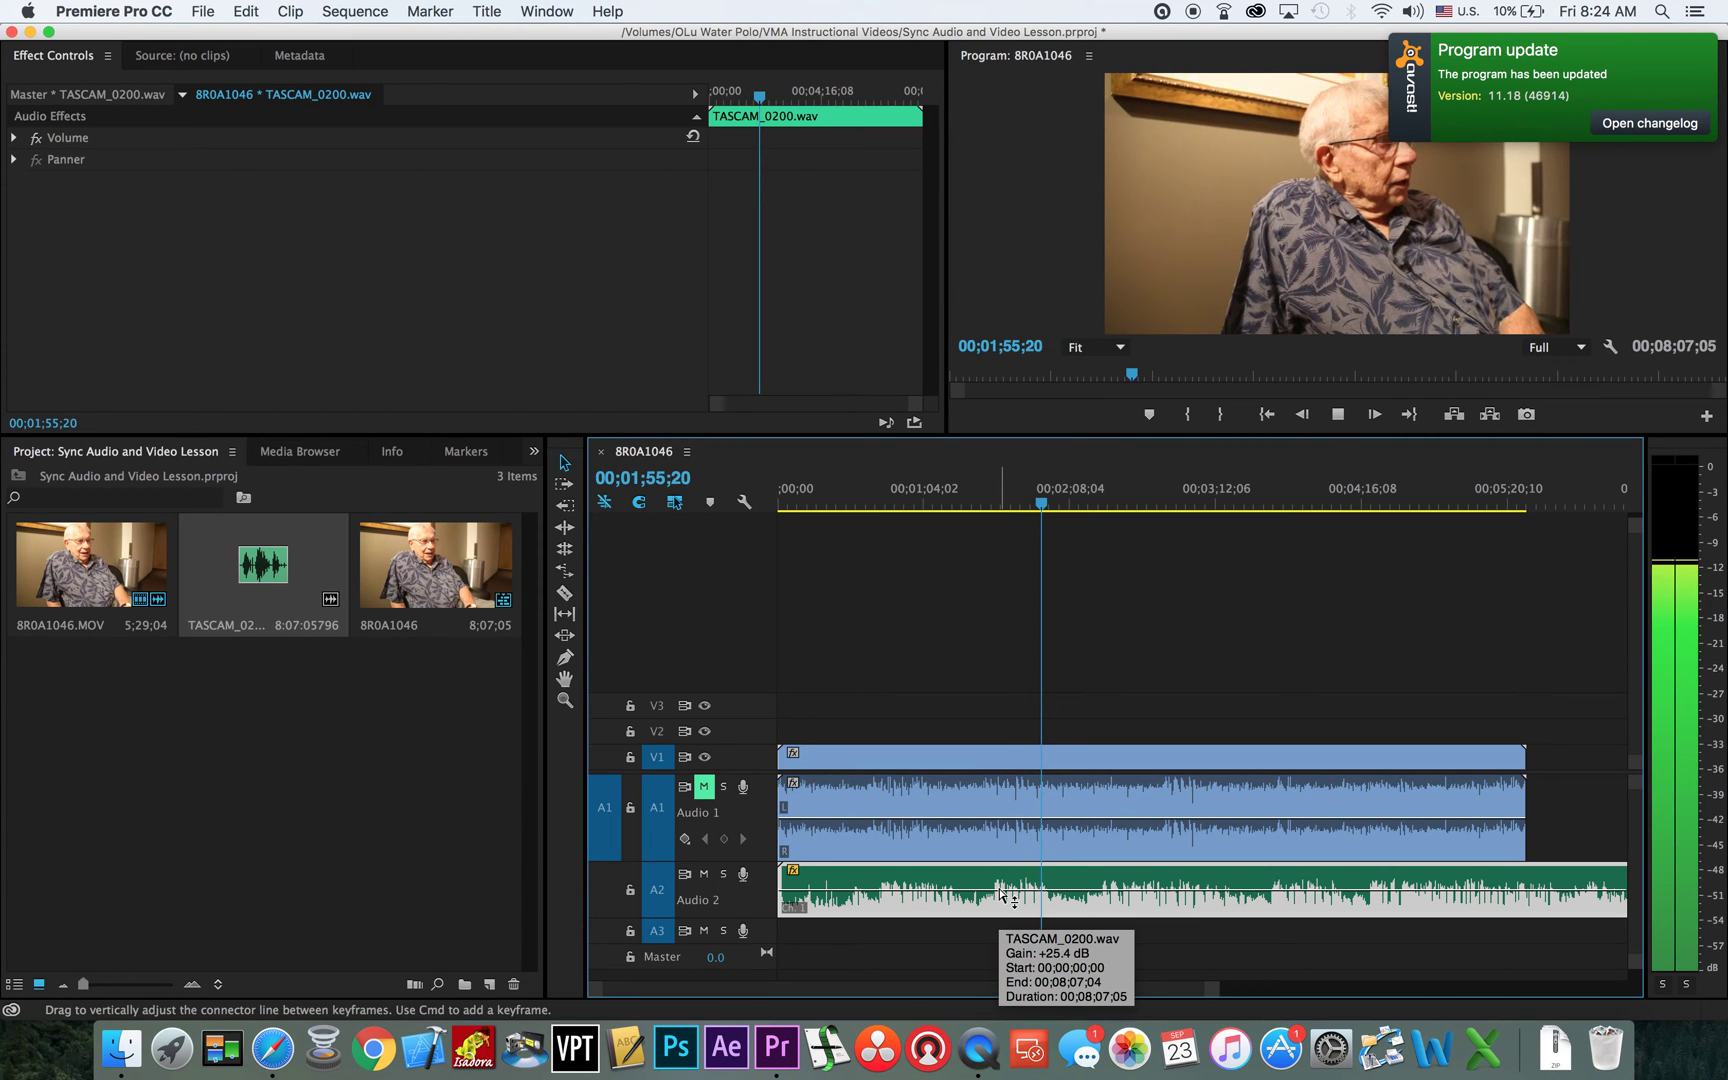
{"action": "key", "text": "space"}
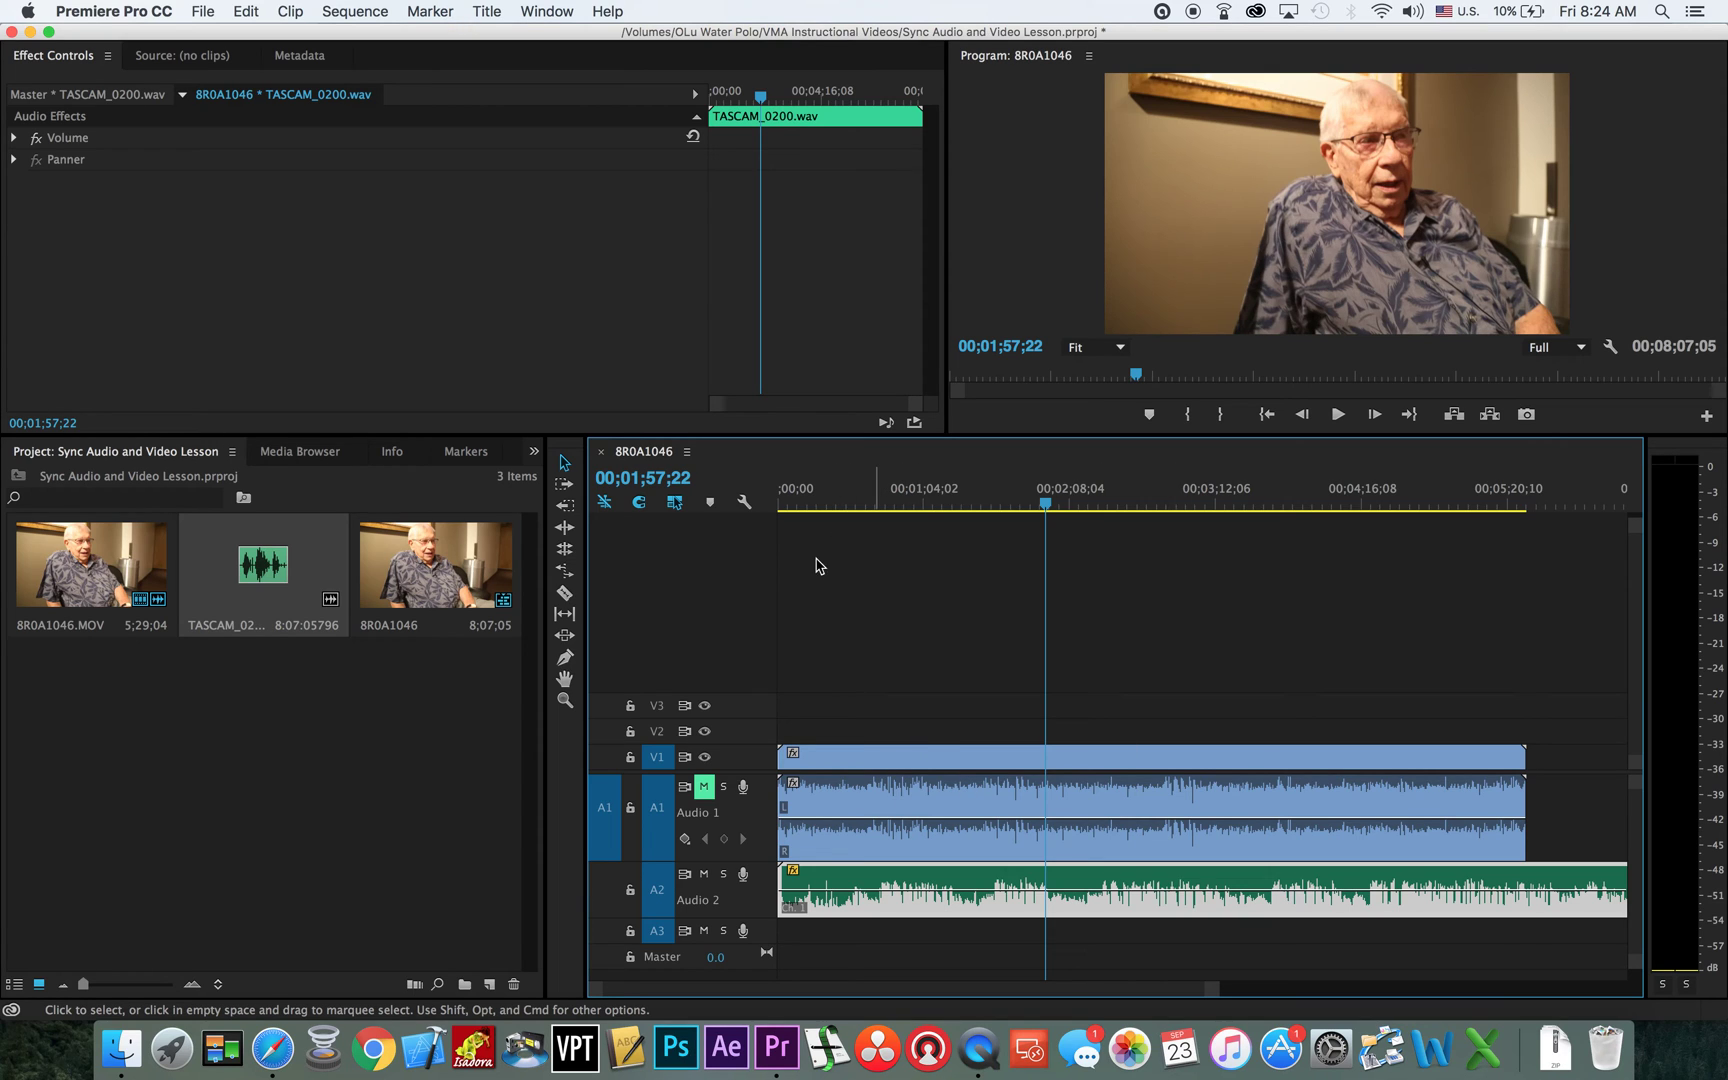
{"action": "double_click", "coordinate": [82, 570]}
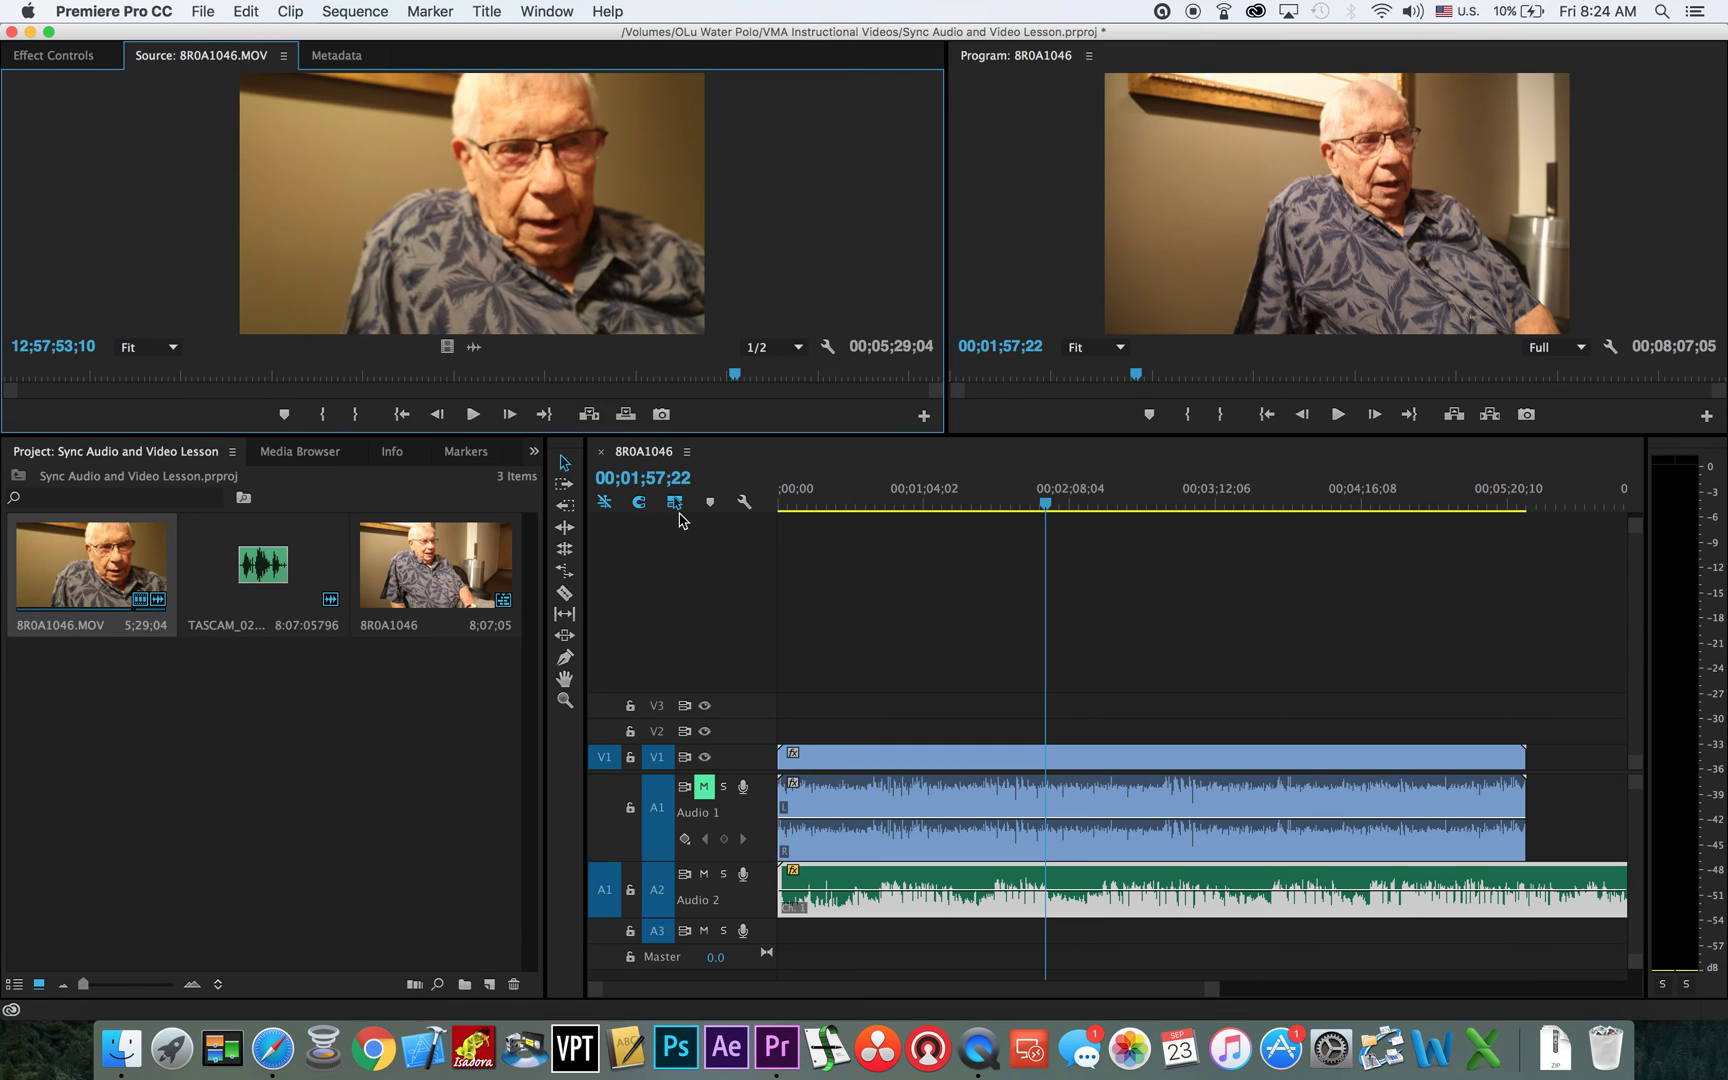
- Return the playhead to the sequence start, mute A2, unmute A1 and listen to the first seconds of camera audio
{"action": "left_click_drag", "start_coordinate": [1044, 505], "coordinate": [992, 506]}
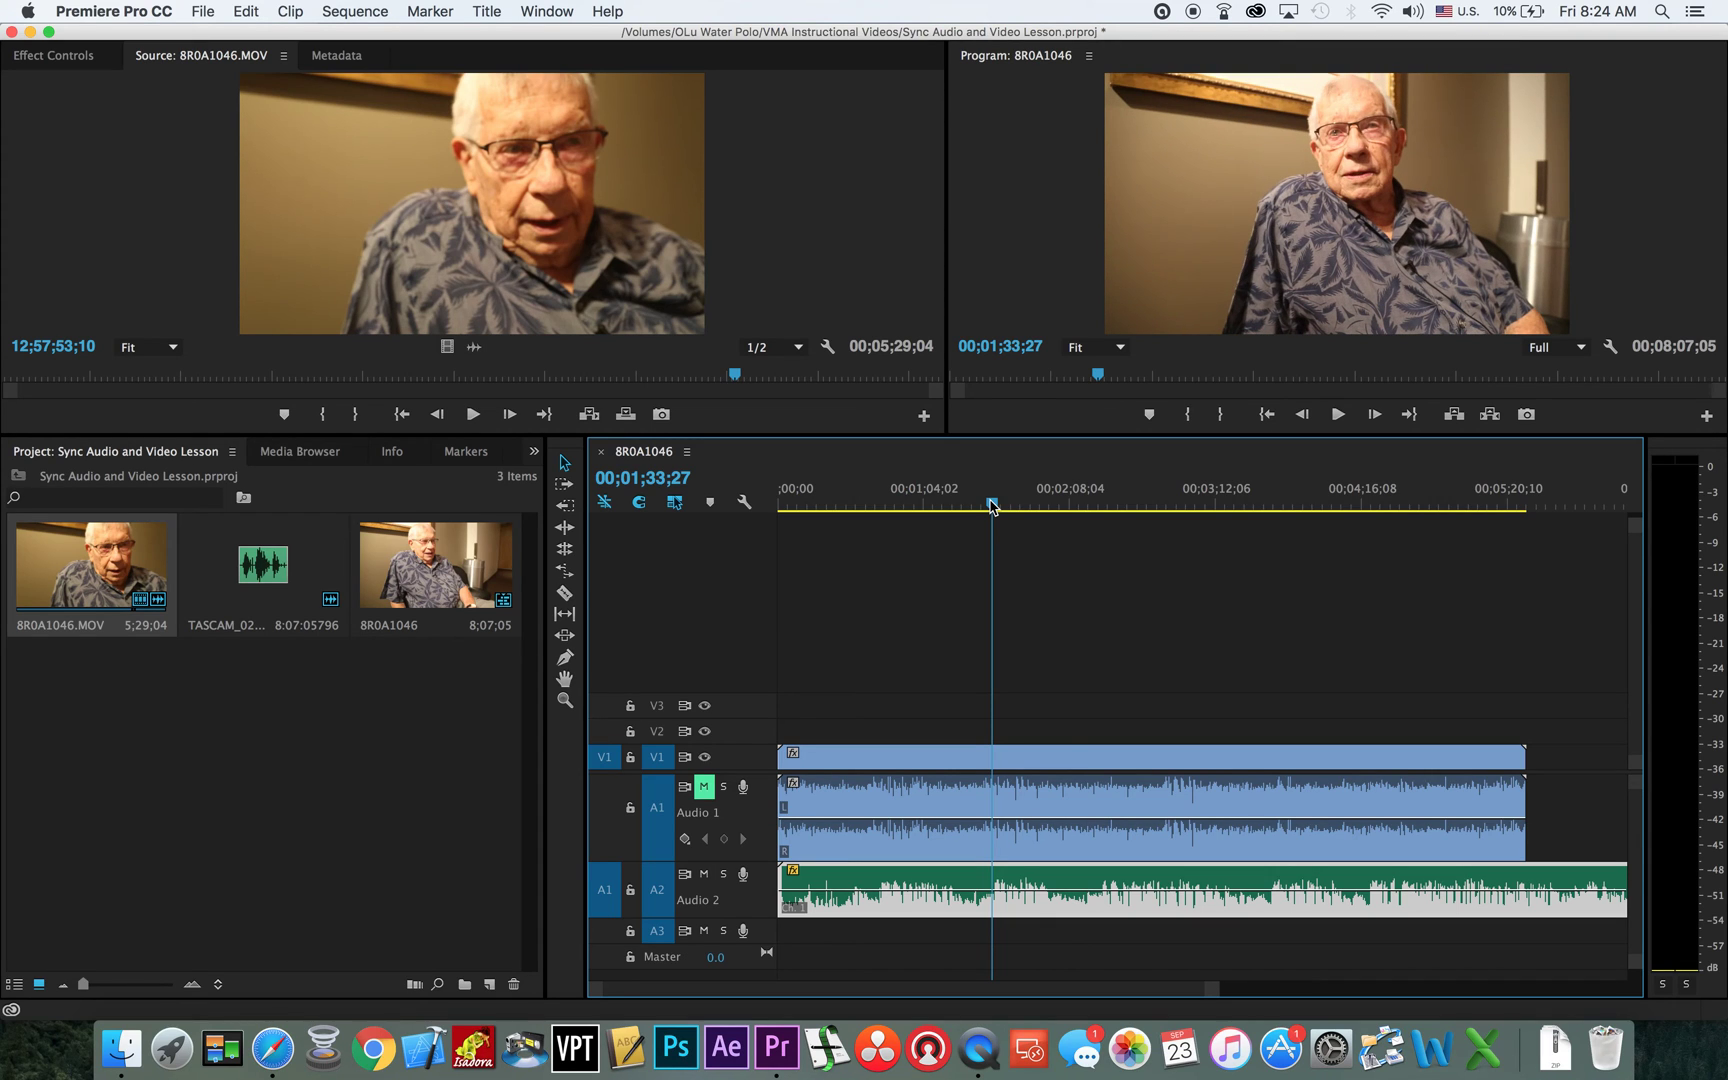
{"action": "left_click_drag", "start_coordinate": [992, 506], "coordinate": [682, 515]}
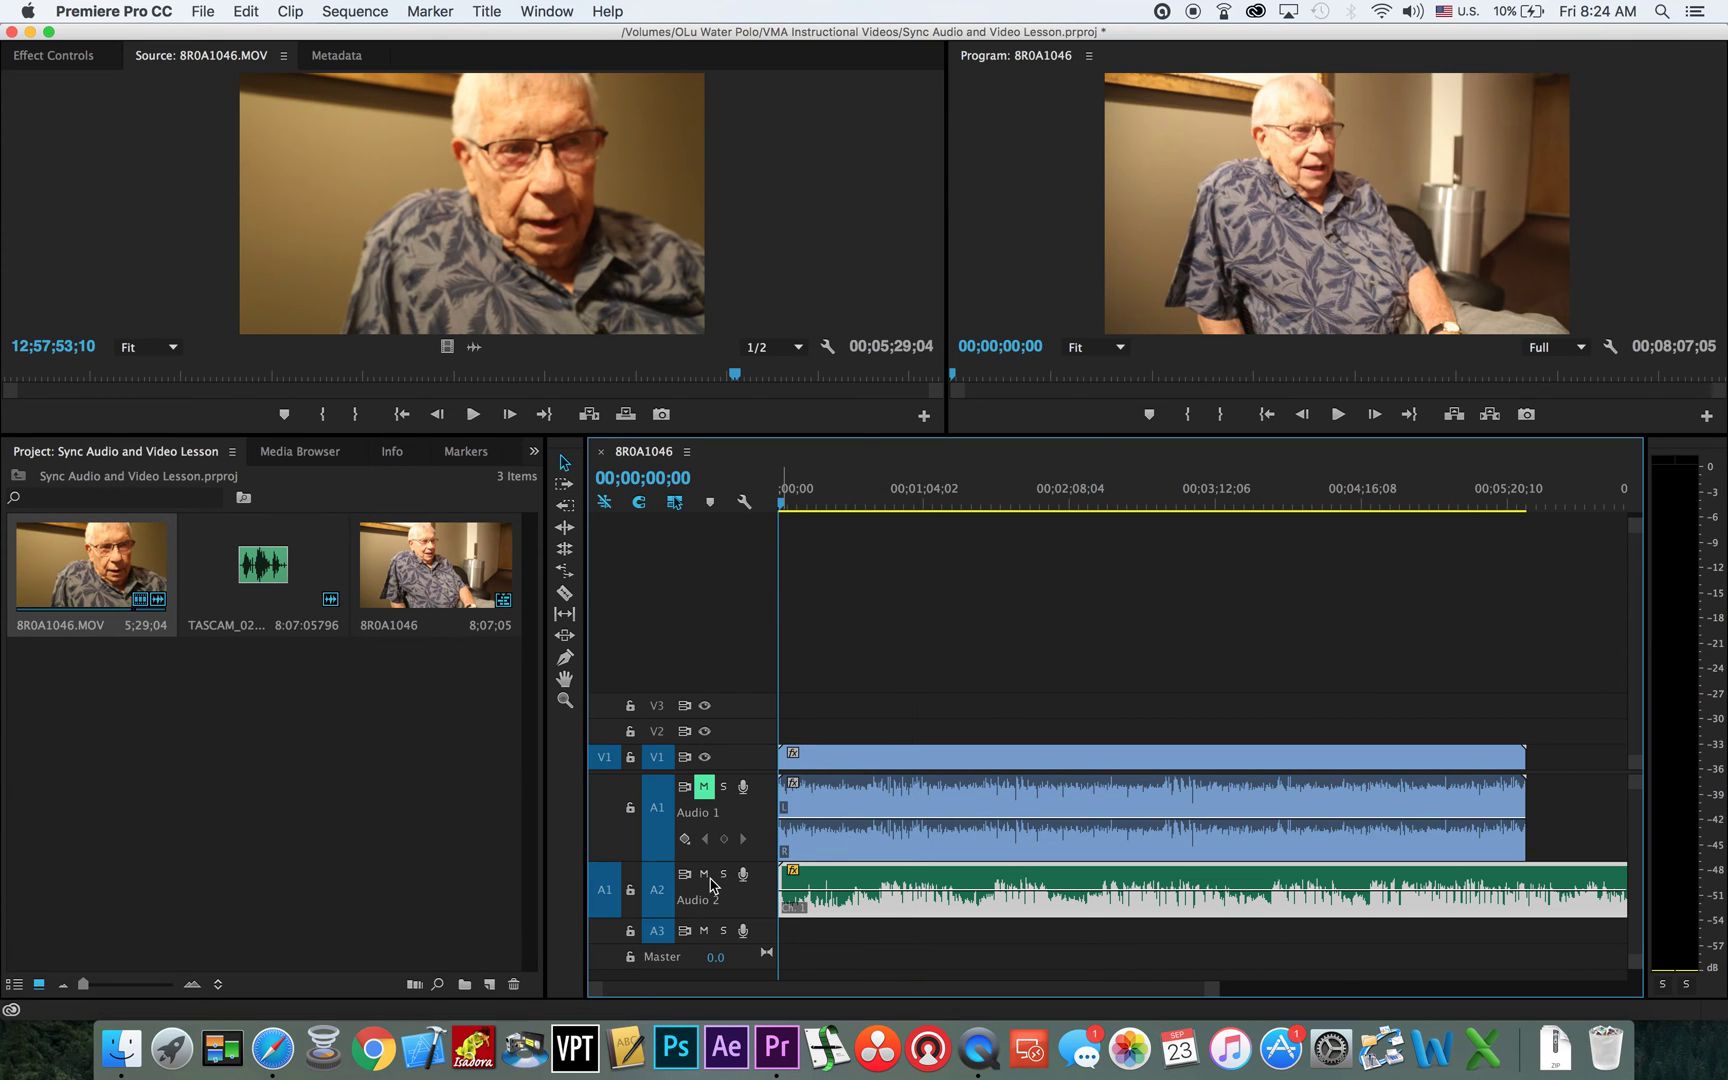
{"action": "left_click", "coordinate": [705, 877]}
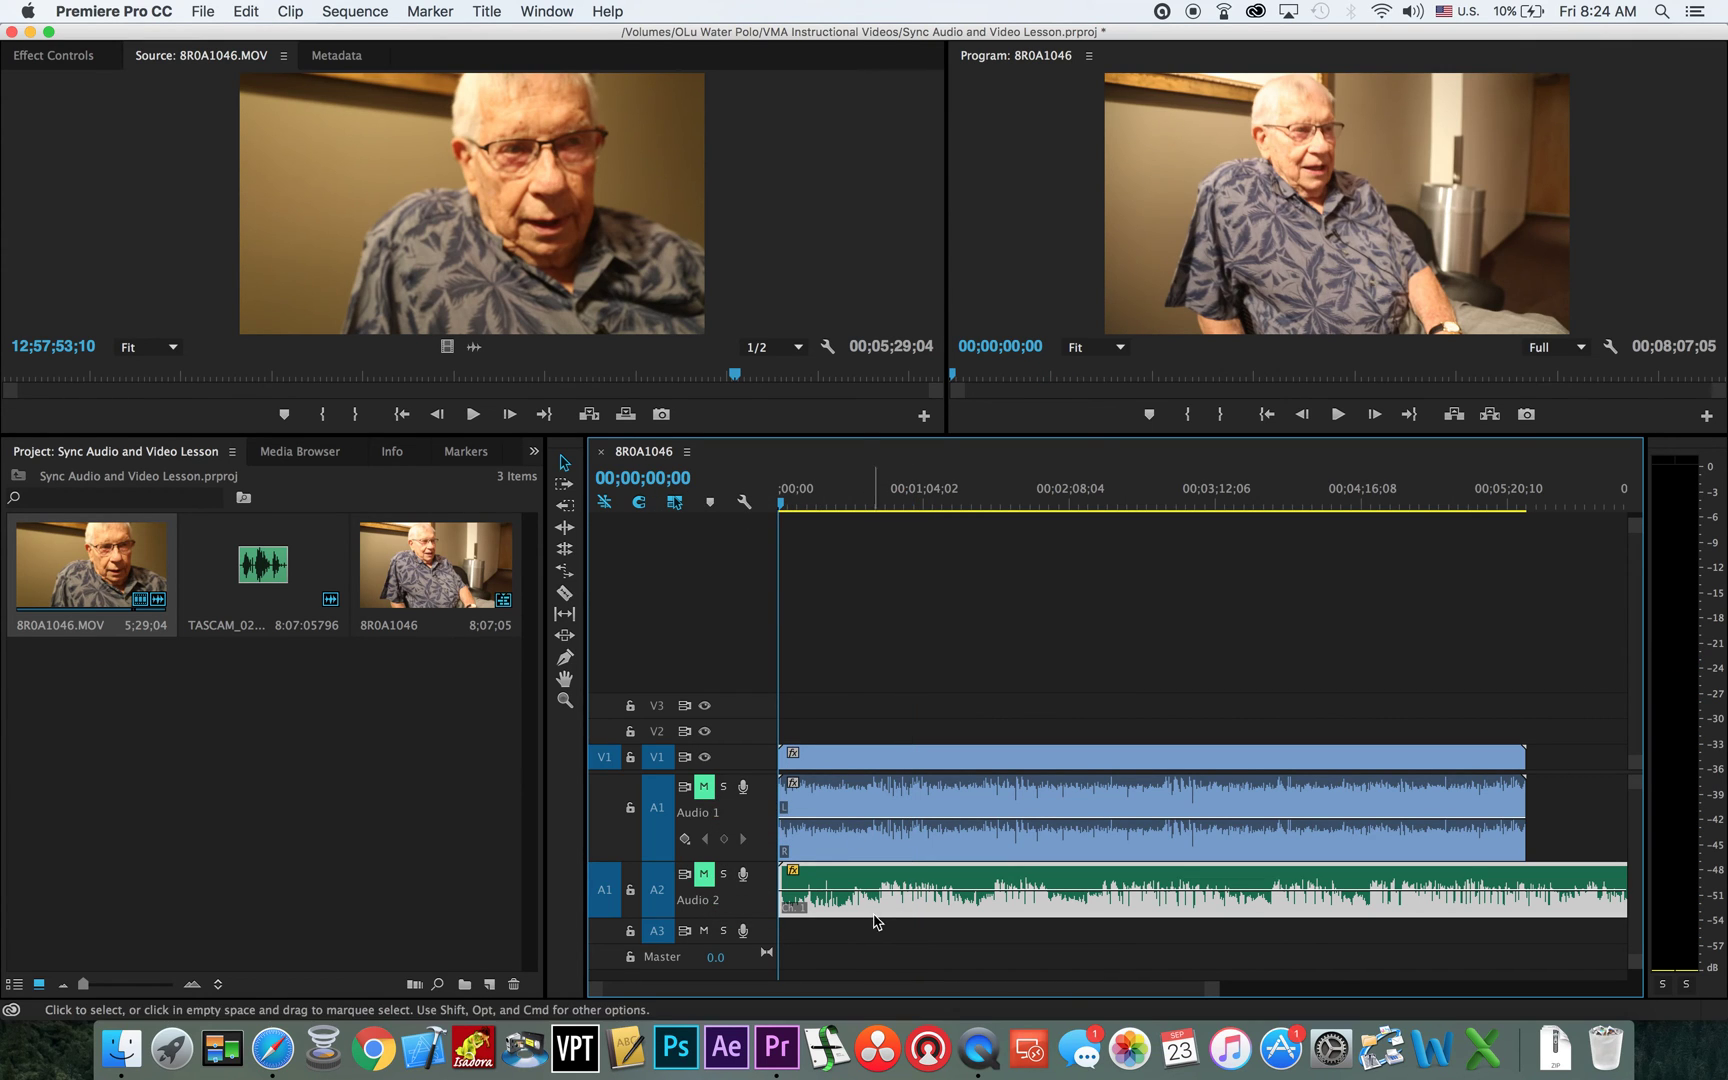
{"action": "left_click", "coordinate": [709, 787]}
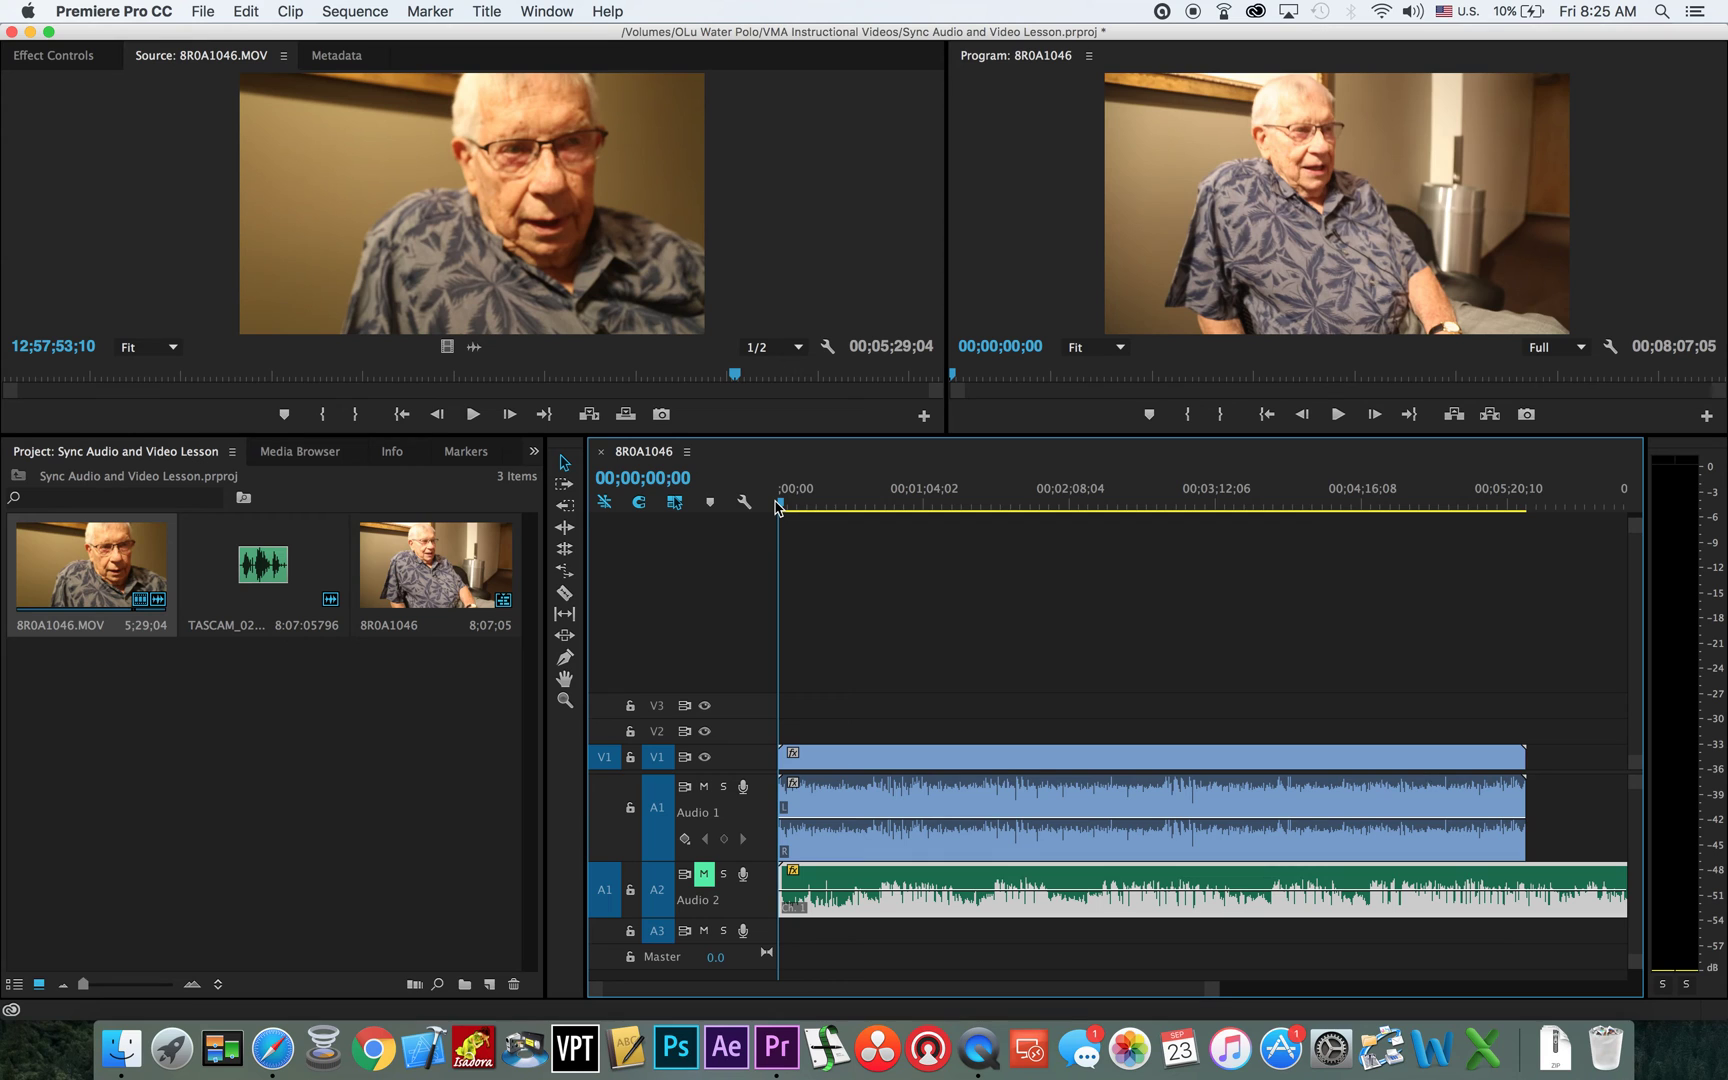
{"action": "key", "text": "space"}
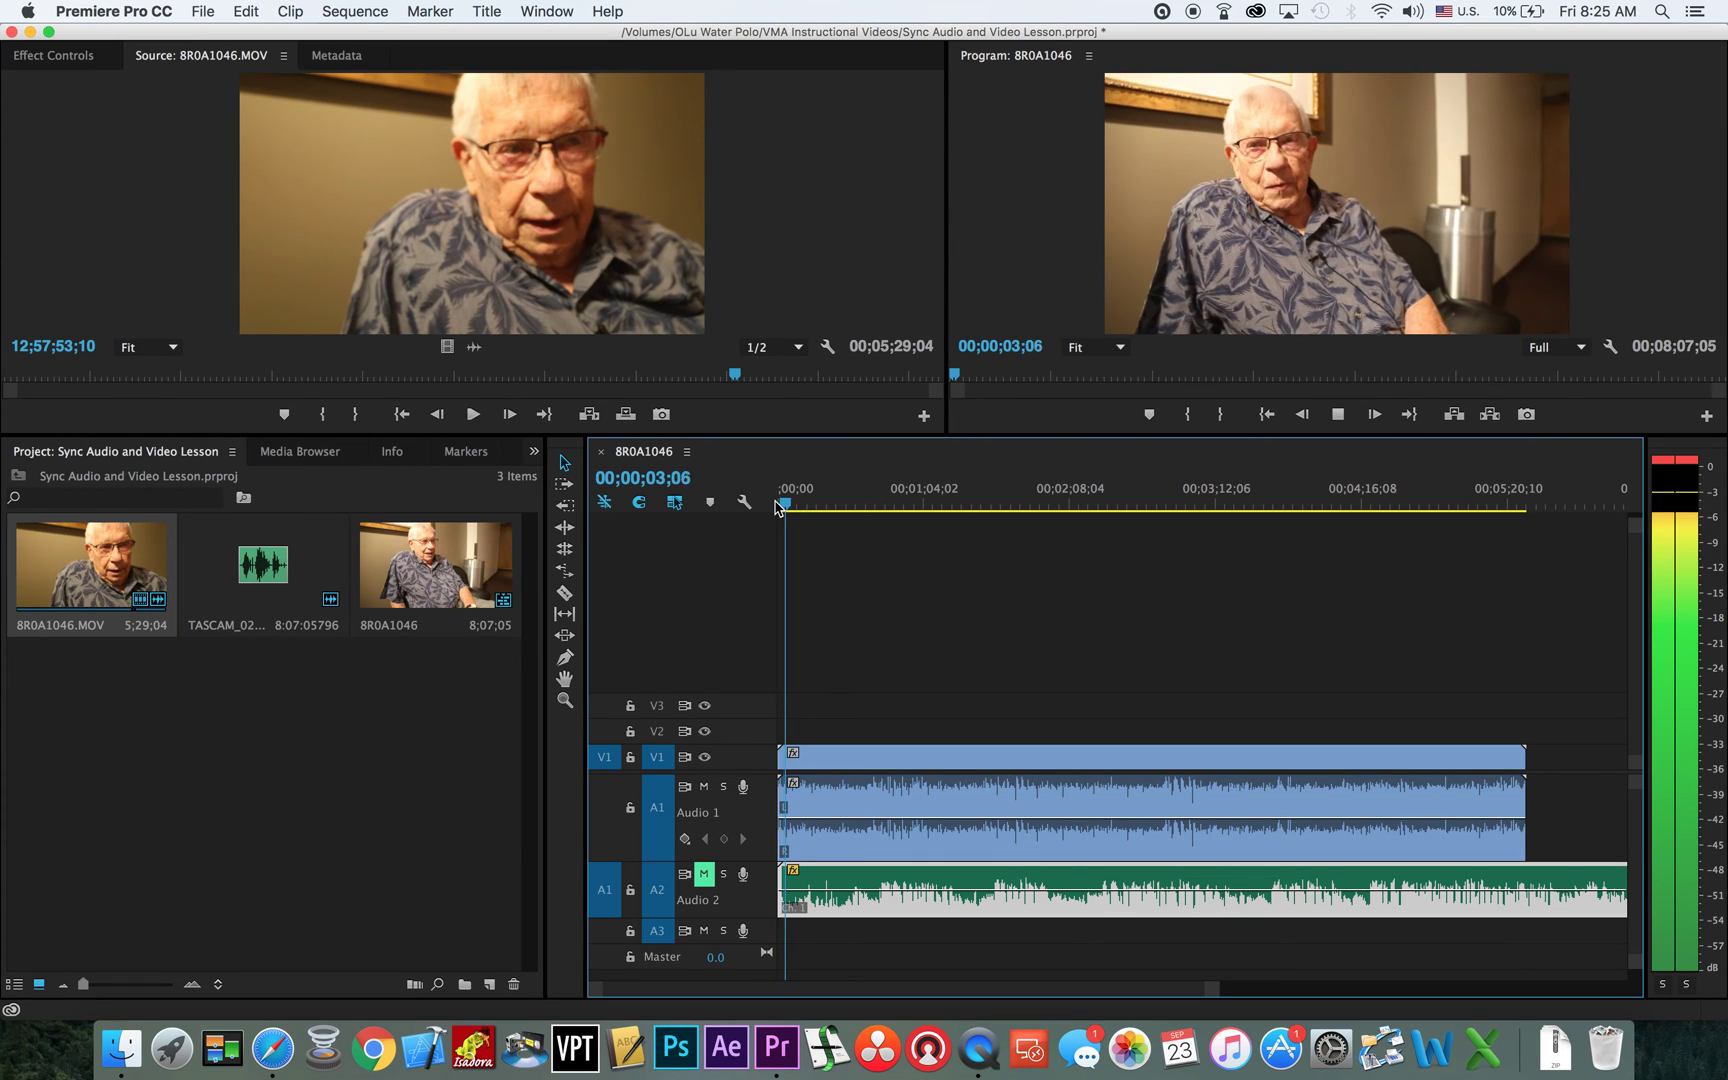
{"action": "key", "text": "space"}
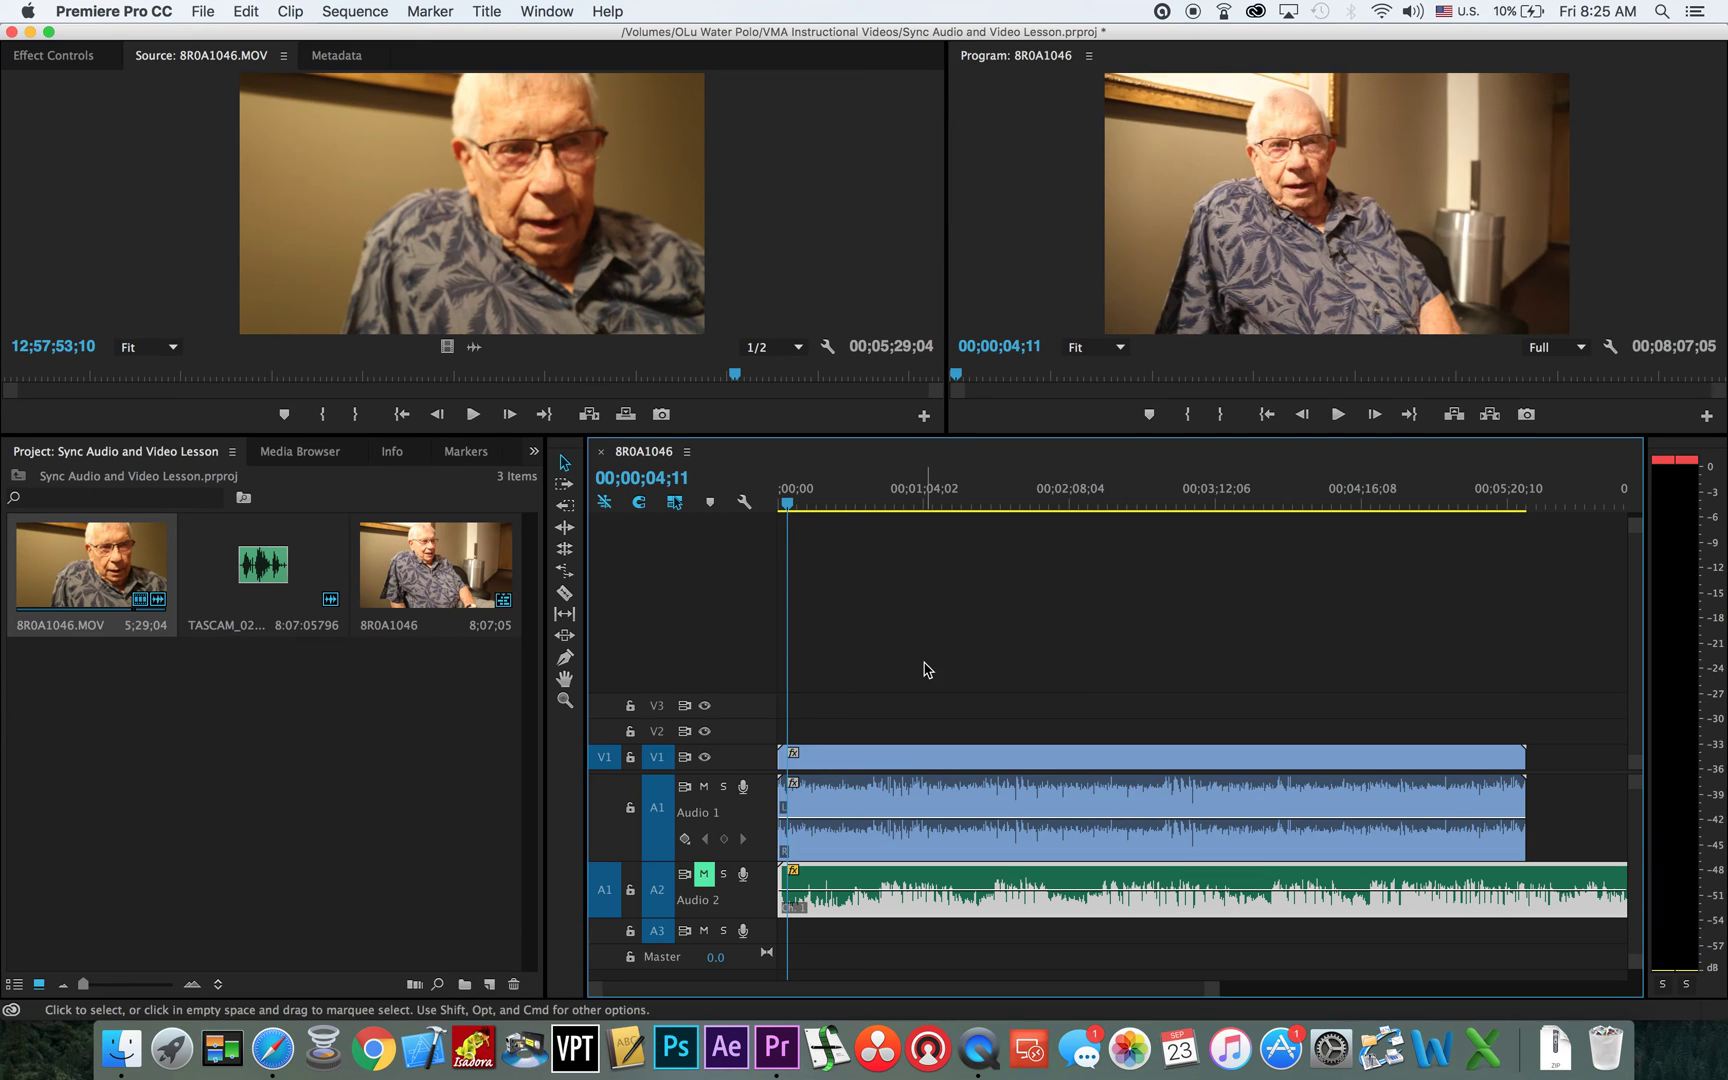
- Mute A1, unmute A2 and play the TASCAM recording from the start and near 00;00;34 to locate the camera clip's opening words
{"action": "left_click", "coordinate": [704, 874]}
{"action": "left_click", "coordinate": [704, 787]}
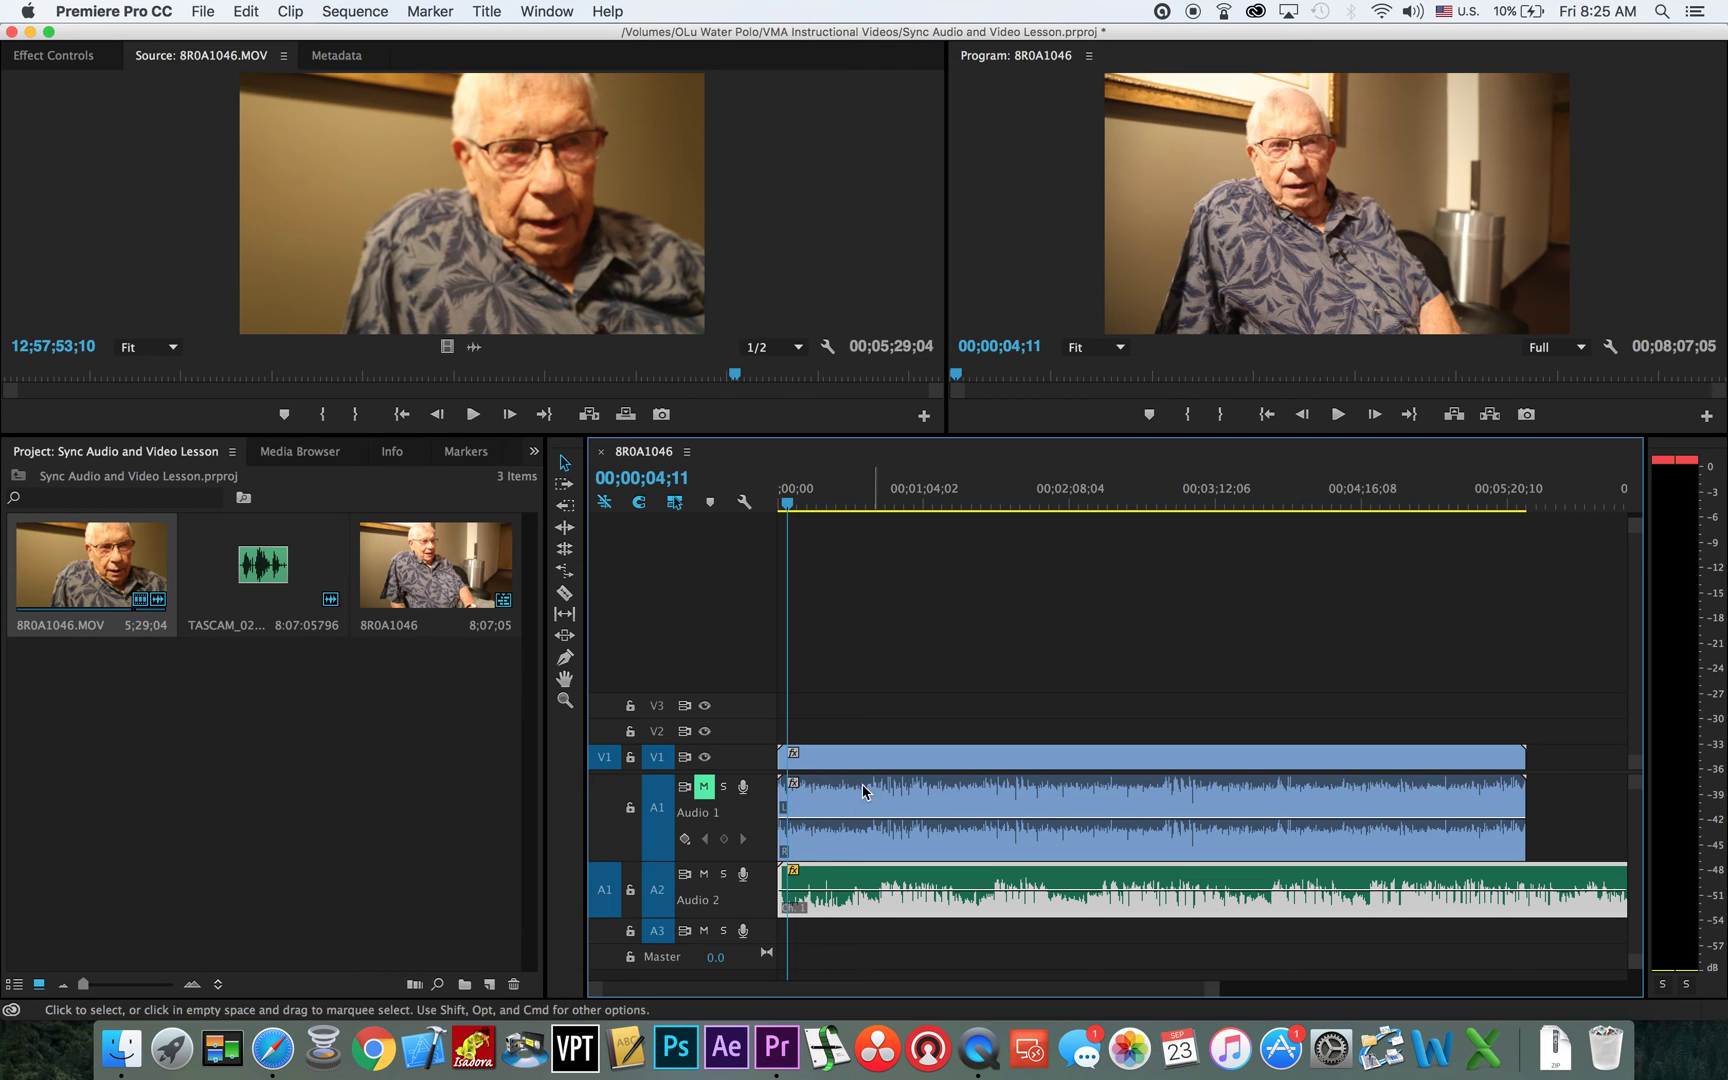
{"action": "left_click_drag", "start_coordinate": [787, 502], "coordinate": [756, 502]}
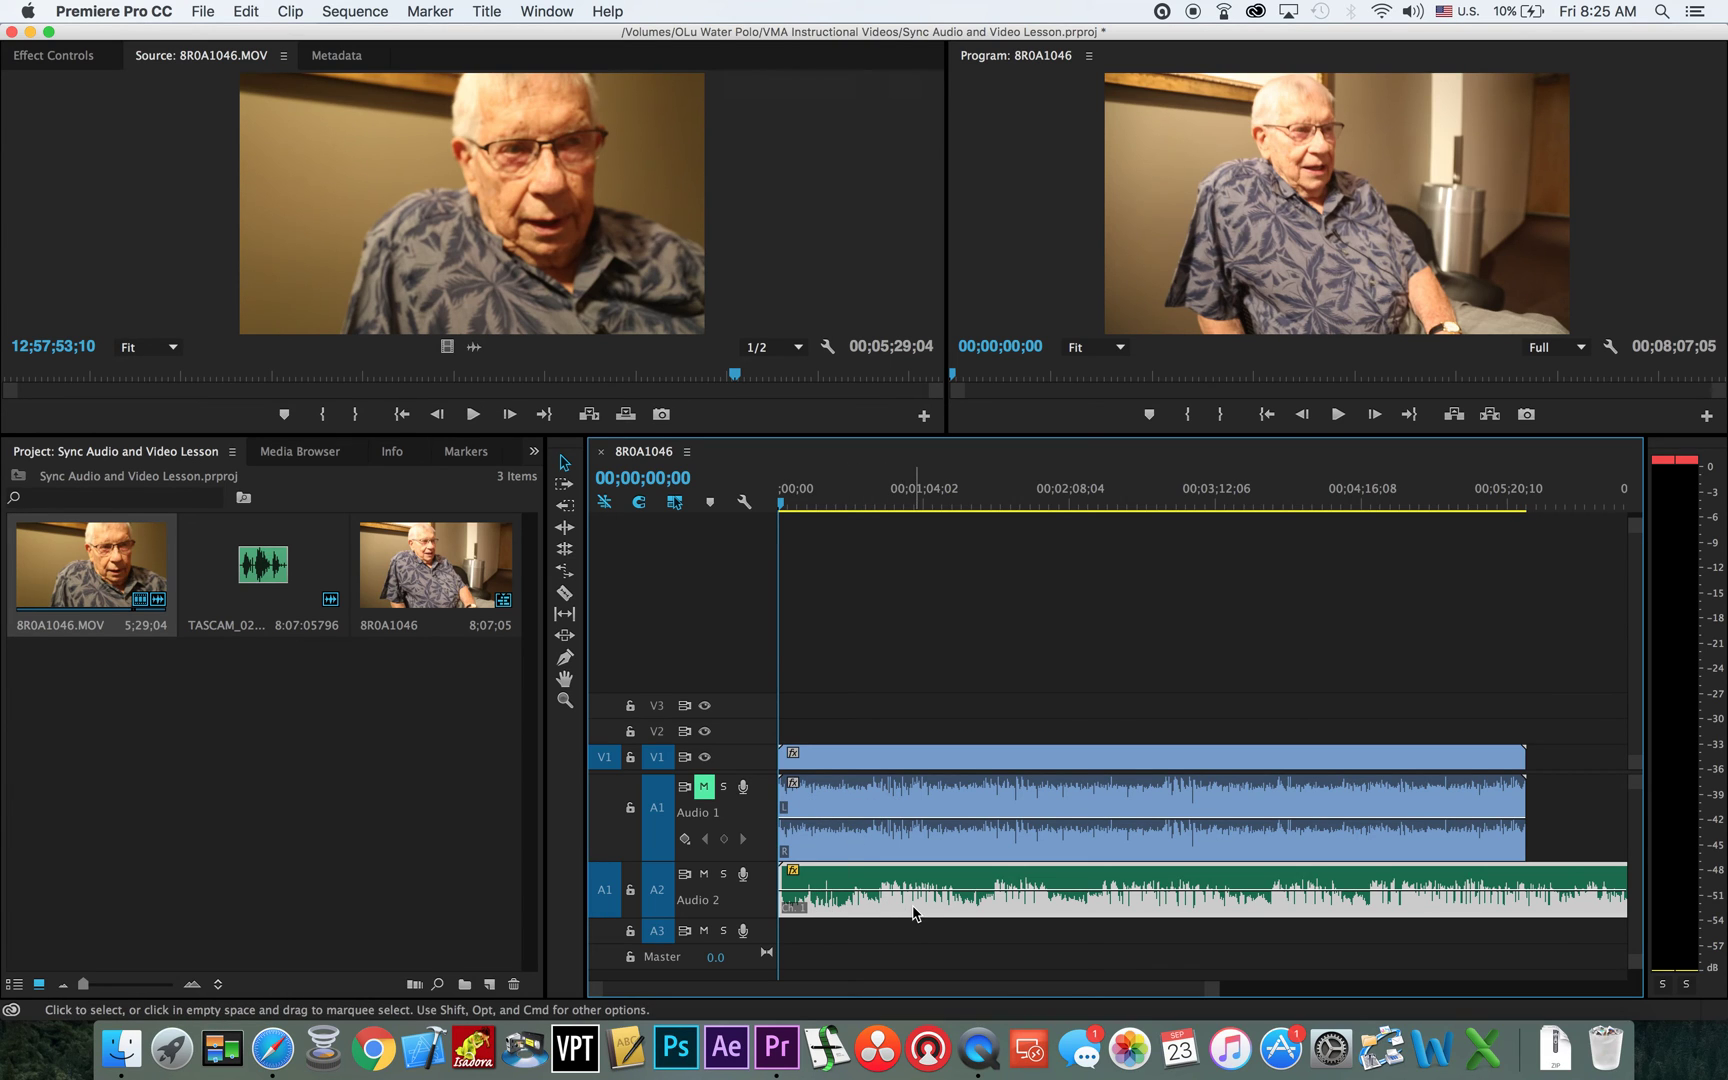
{"action": "key", "text": "space"}
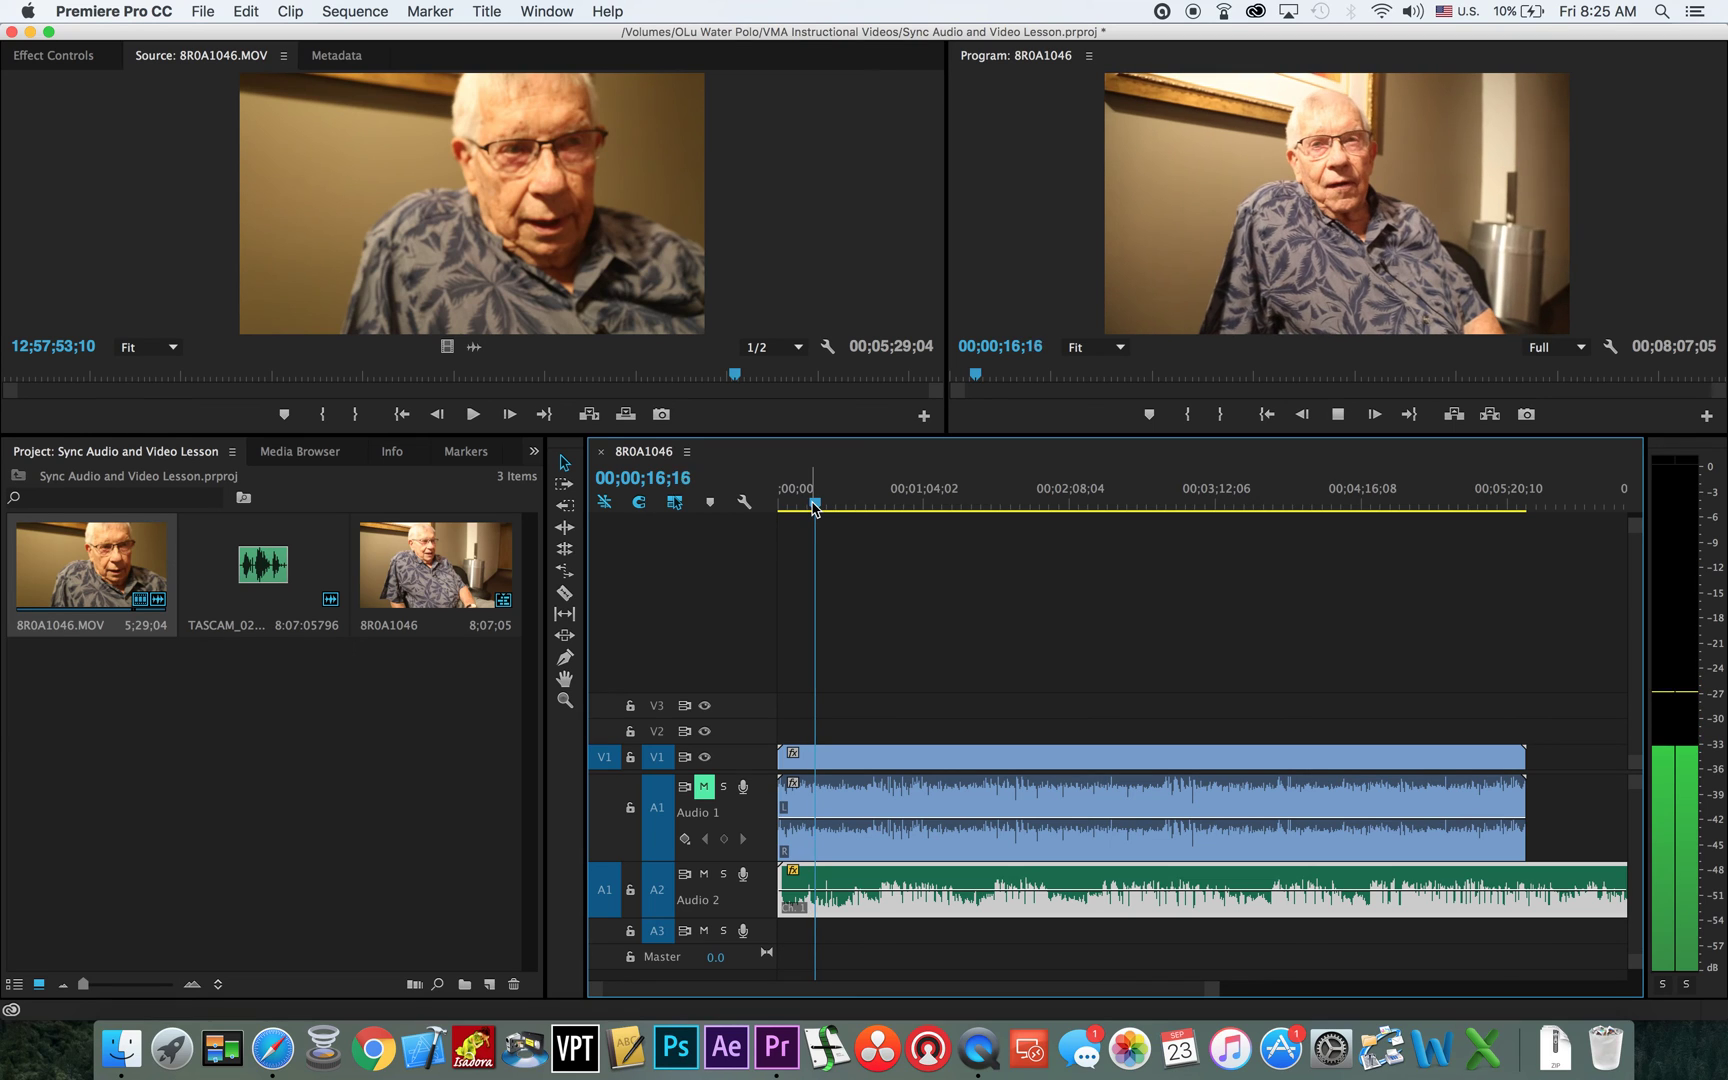
{"action": "key", "text": "space"}
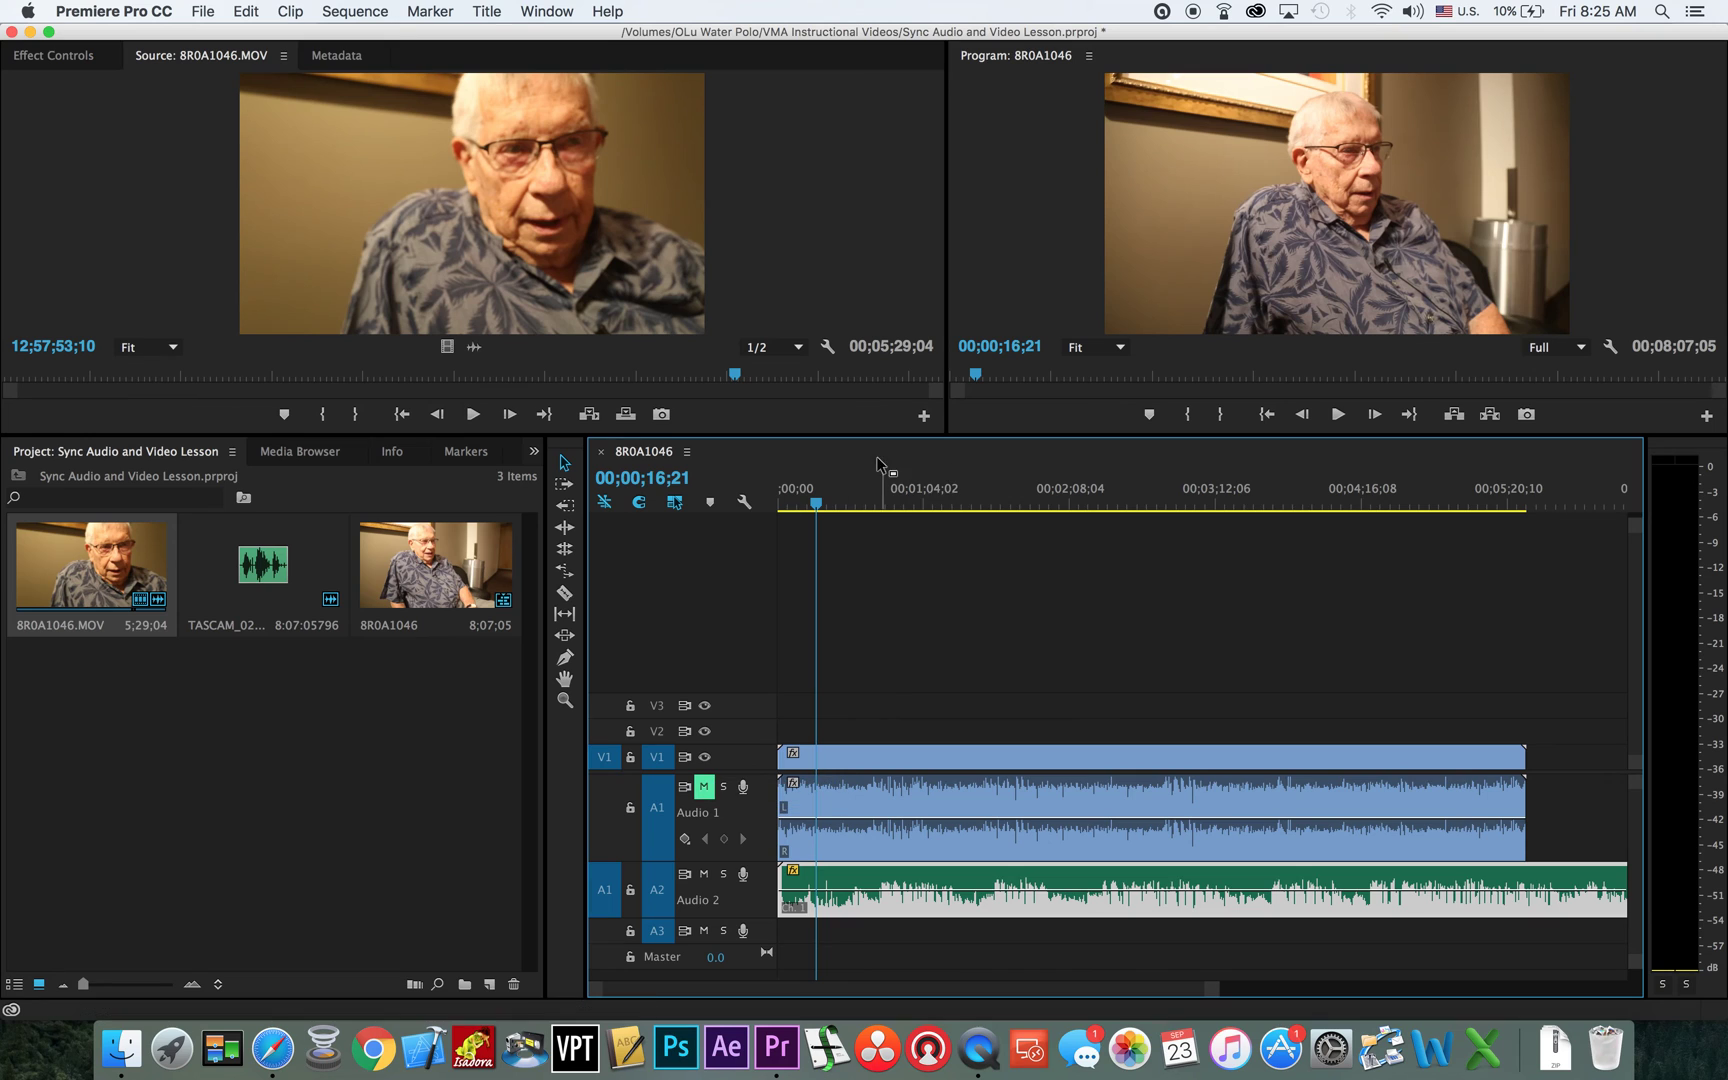
{"action": "left_click", "coordinate": [852, 506]}
{"action": "key", "text": "space"}
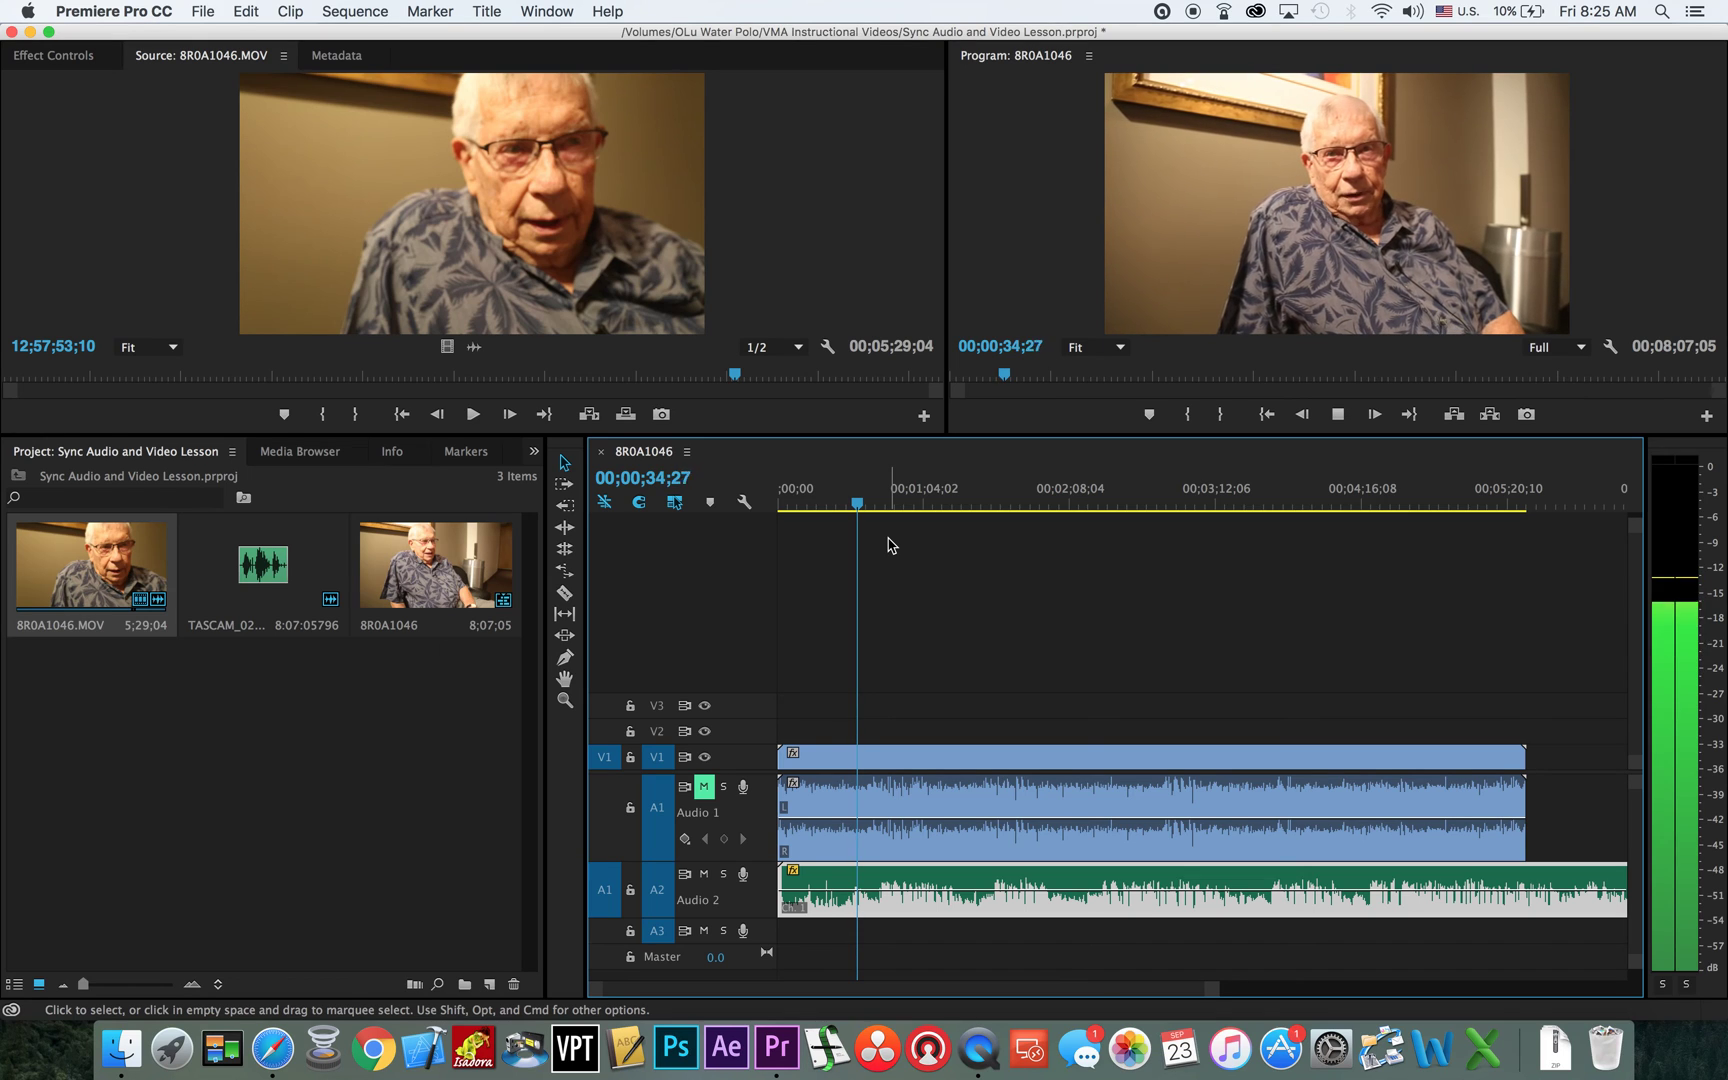
{"action": "key", "text": "space"}
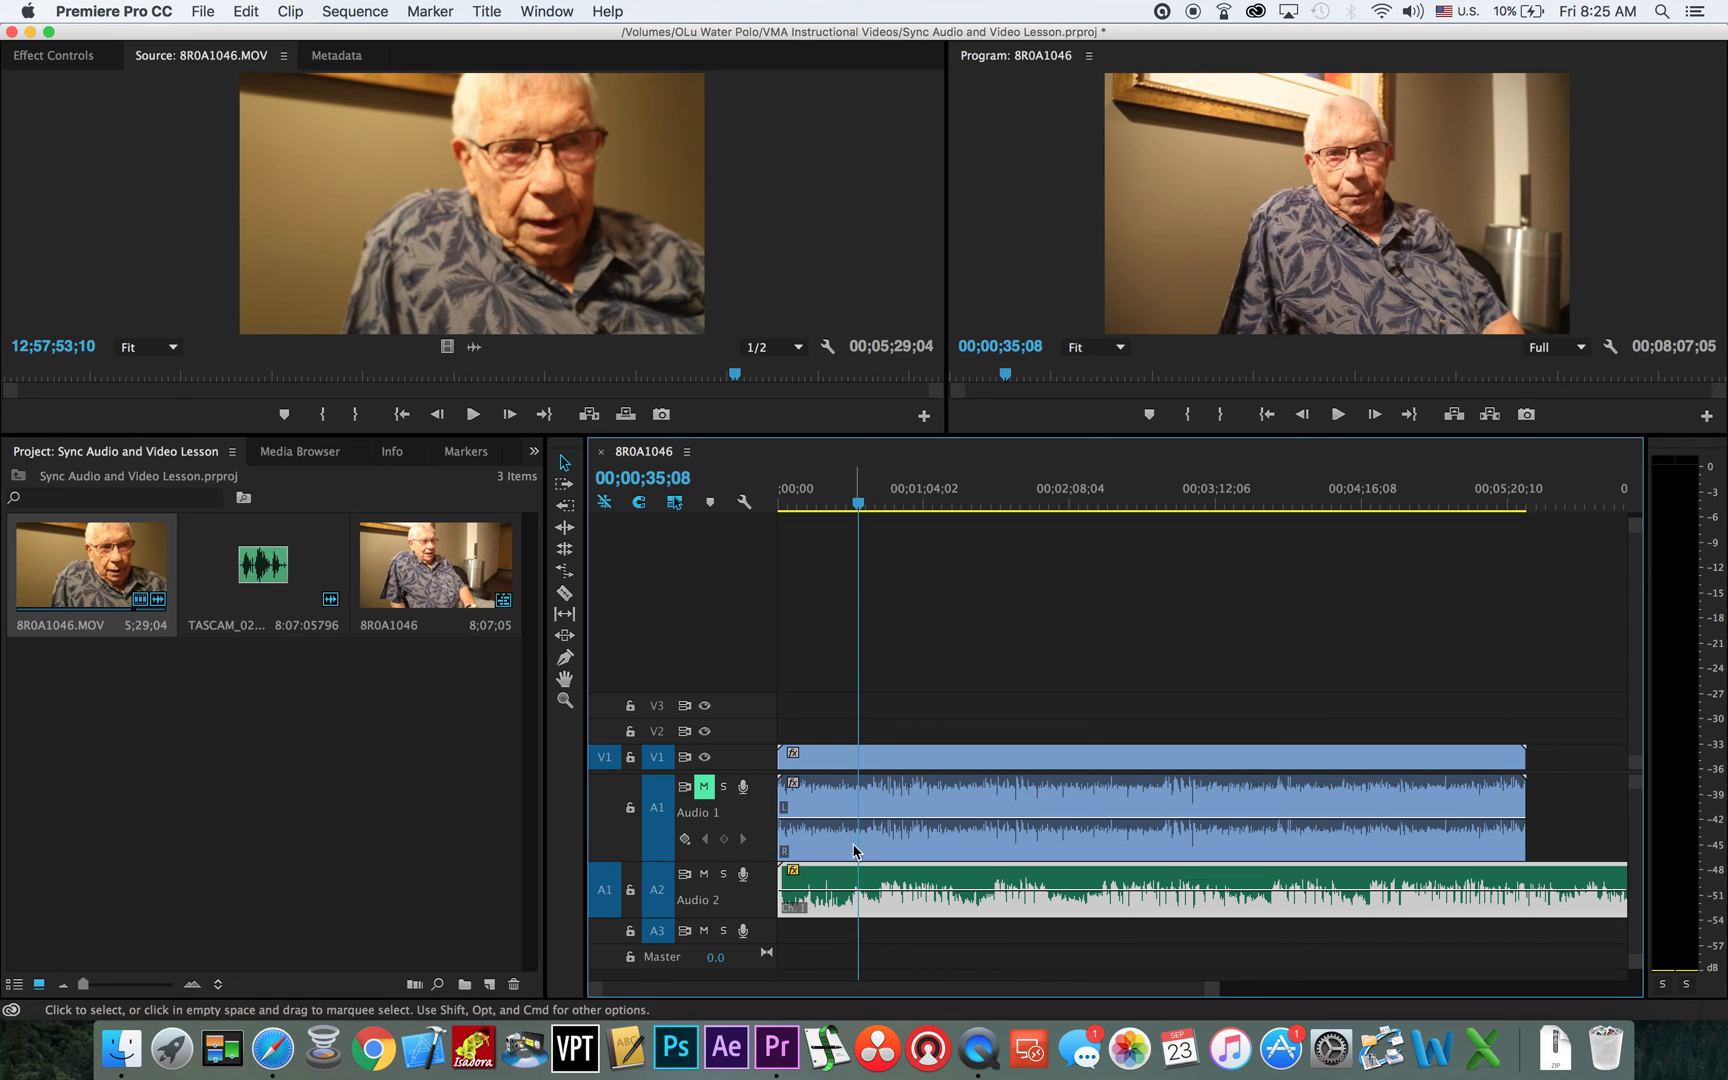
- Park the playhead at 00;00;34;08, move the 8R0A1046.MOV clip to start there and play to check the sync
{"action": "left_click_drag", "start_coordinate": [857, 505], "coordinate": [855, 507]}
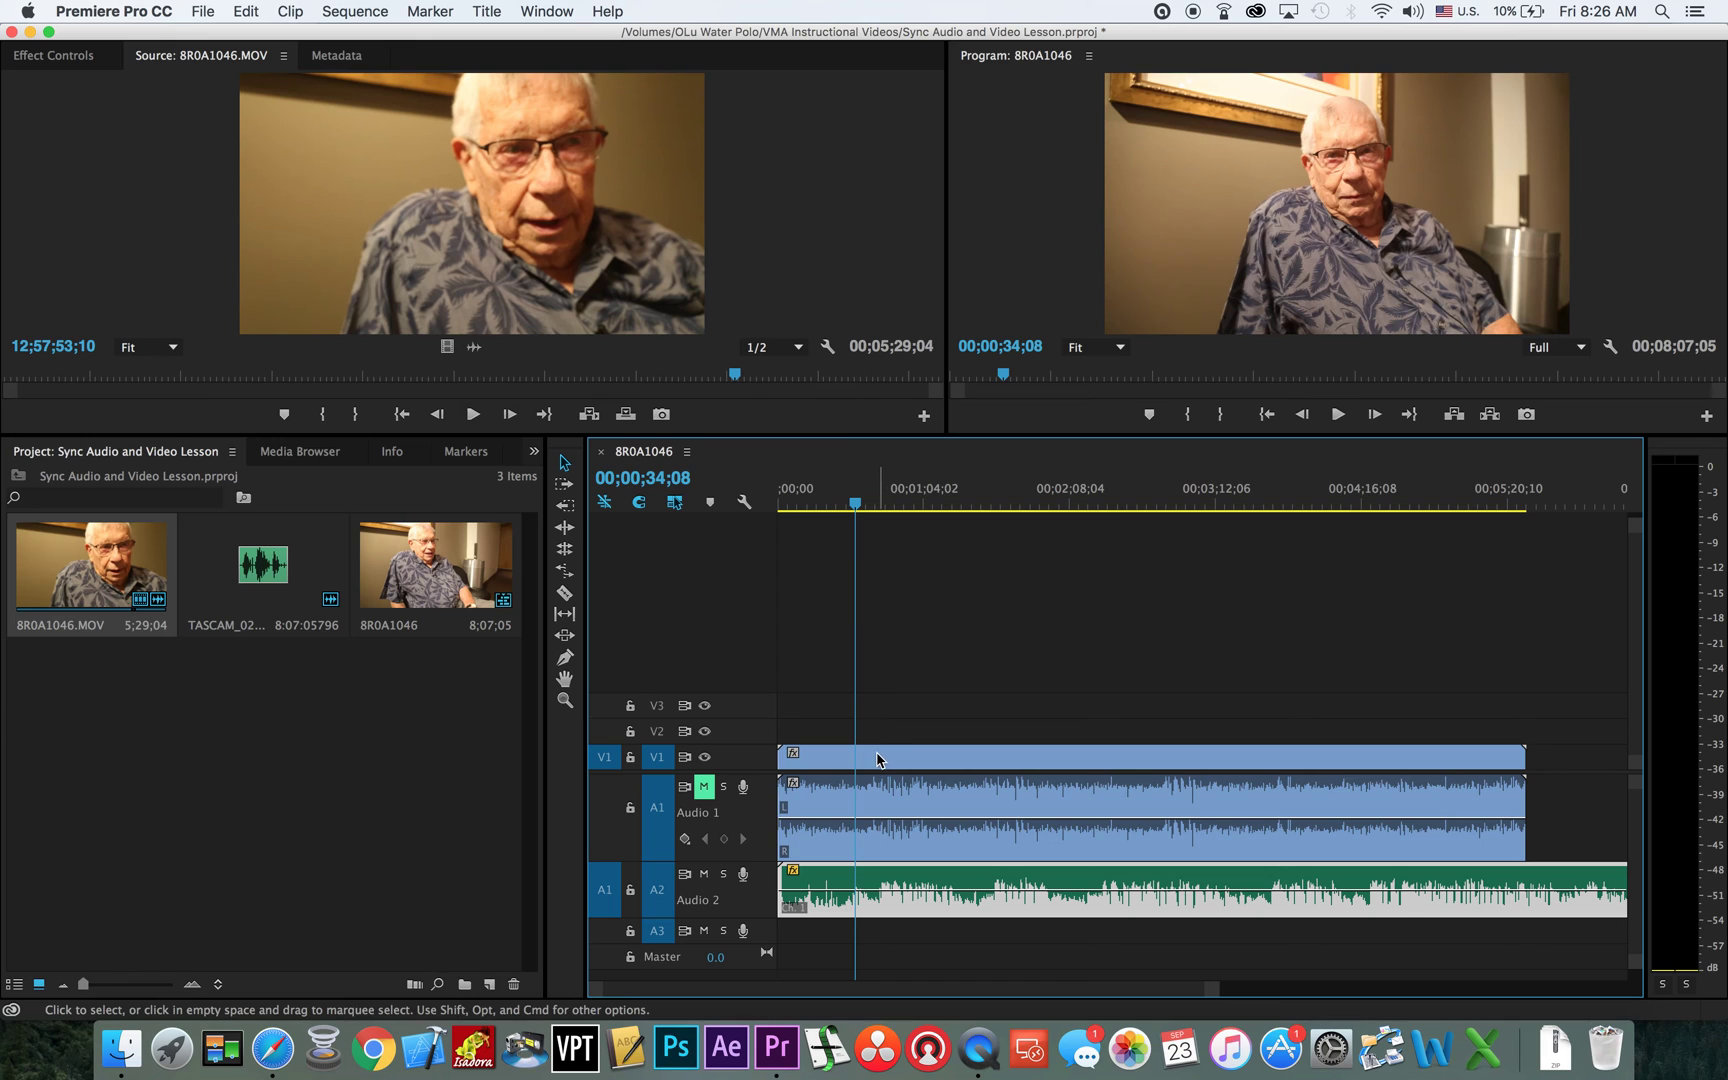
{"action": "left_click_drag", "start_coordinate": [877, 759], "coordinate": [952, 760]}
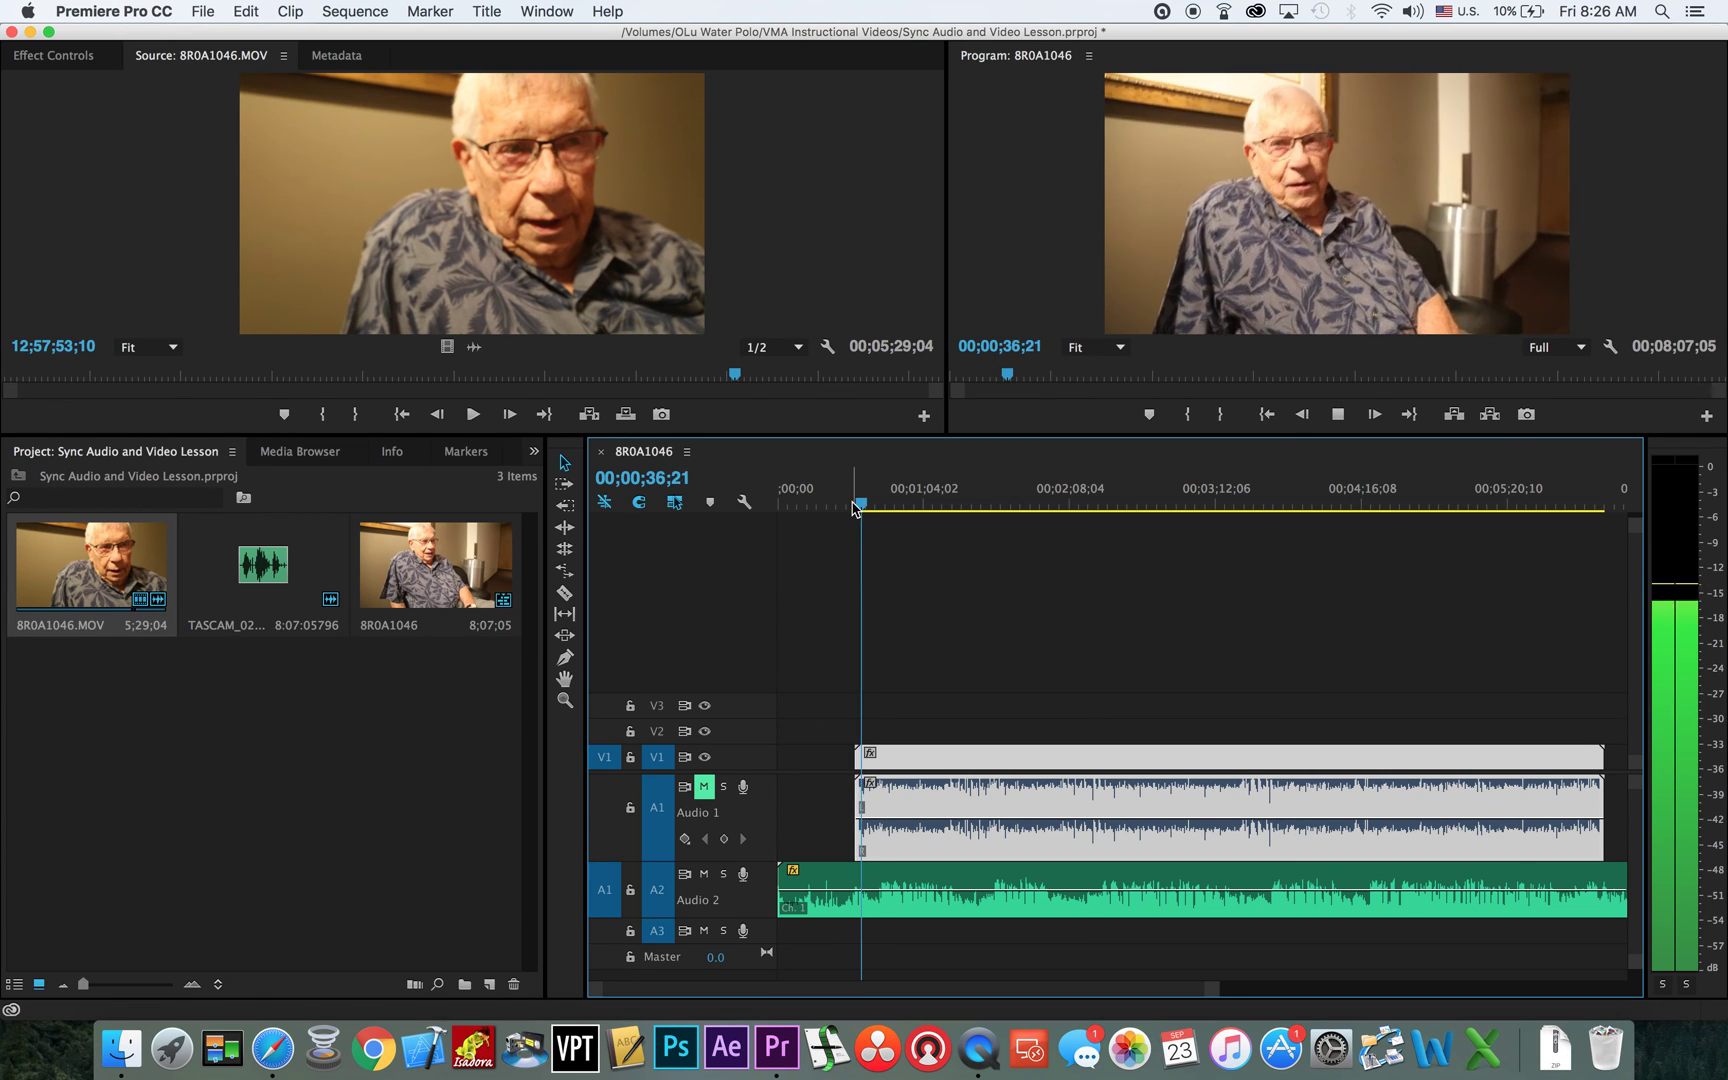
{"action": "key", "text": "space"}
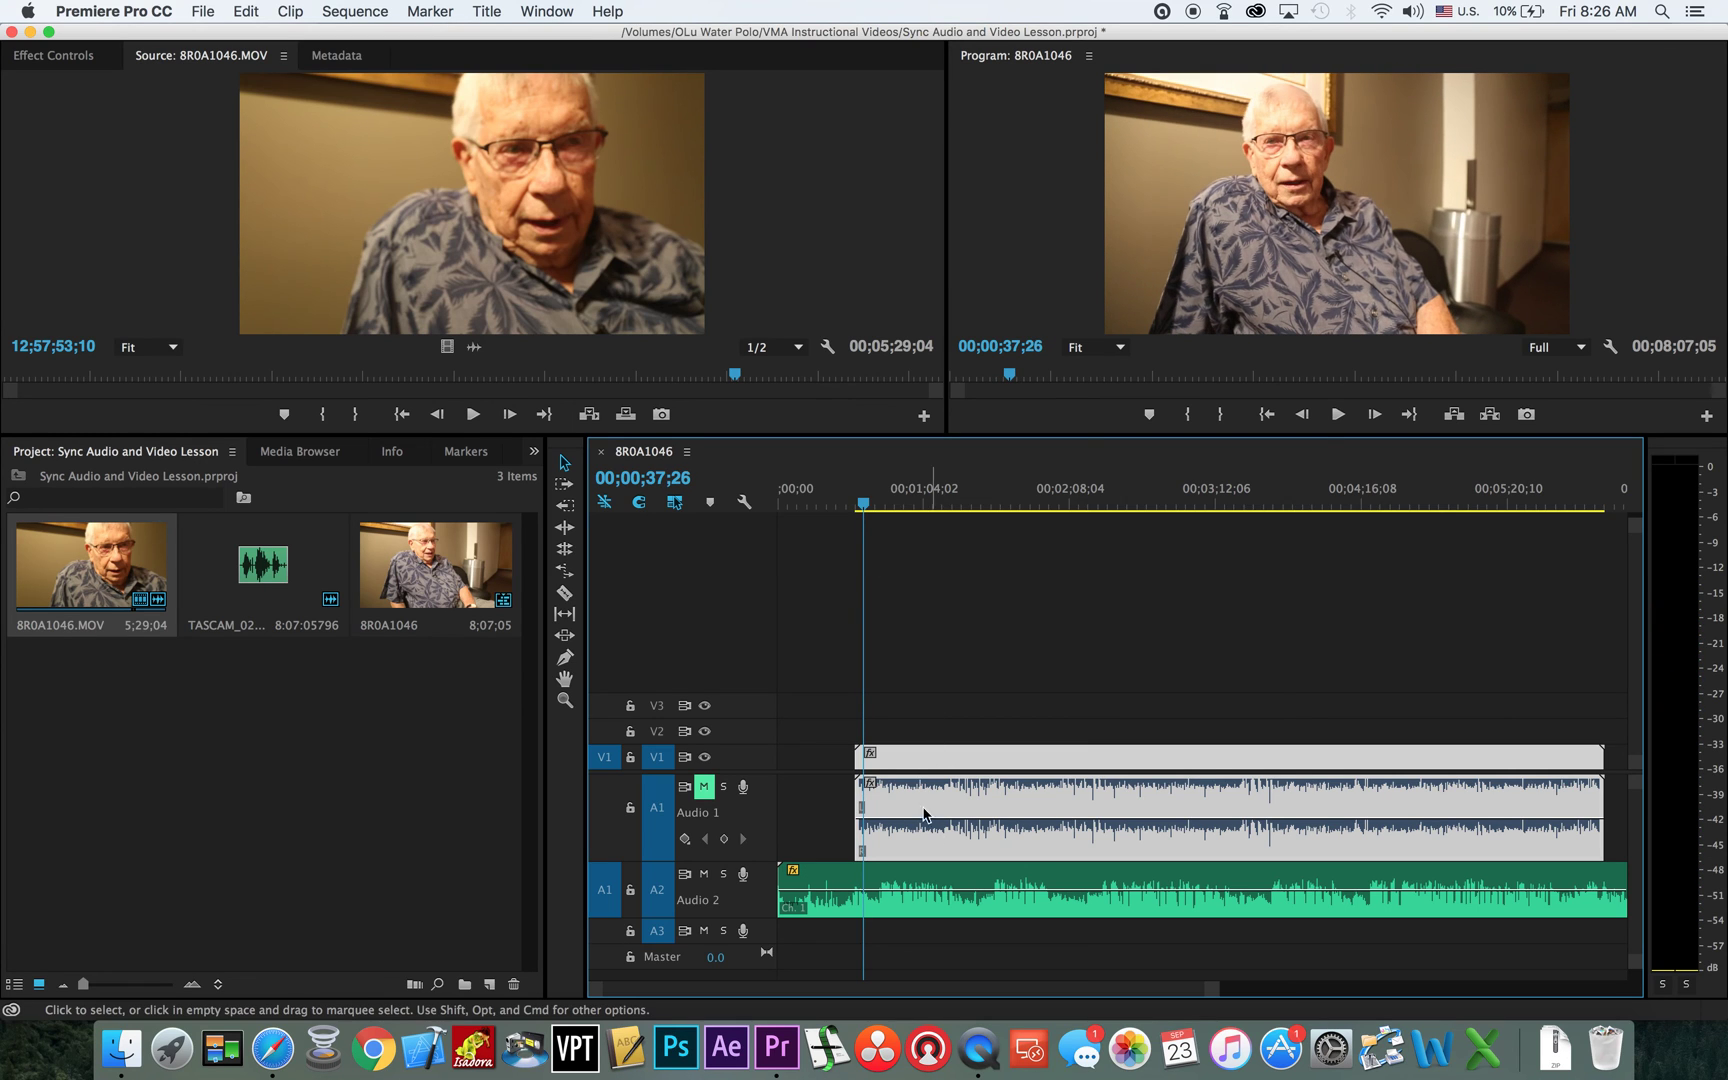
- Try moving the camera clip to the playhead at 00;00;37;26, undo that move and turn off timeline snapping
{"action": "left_click_drag", "start_coordinate": [1203, 993], "coordinate": [1037, 991]}
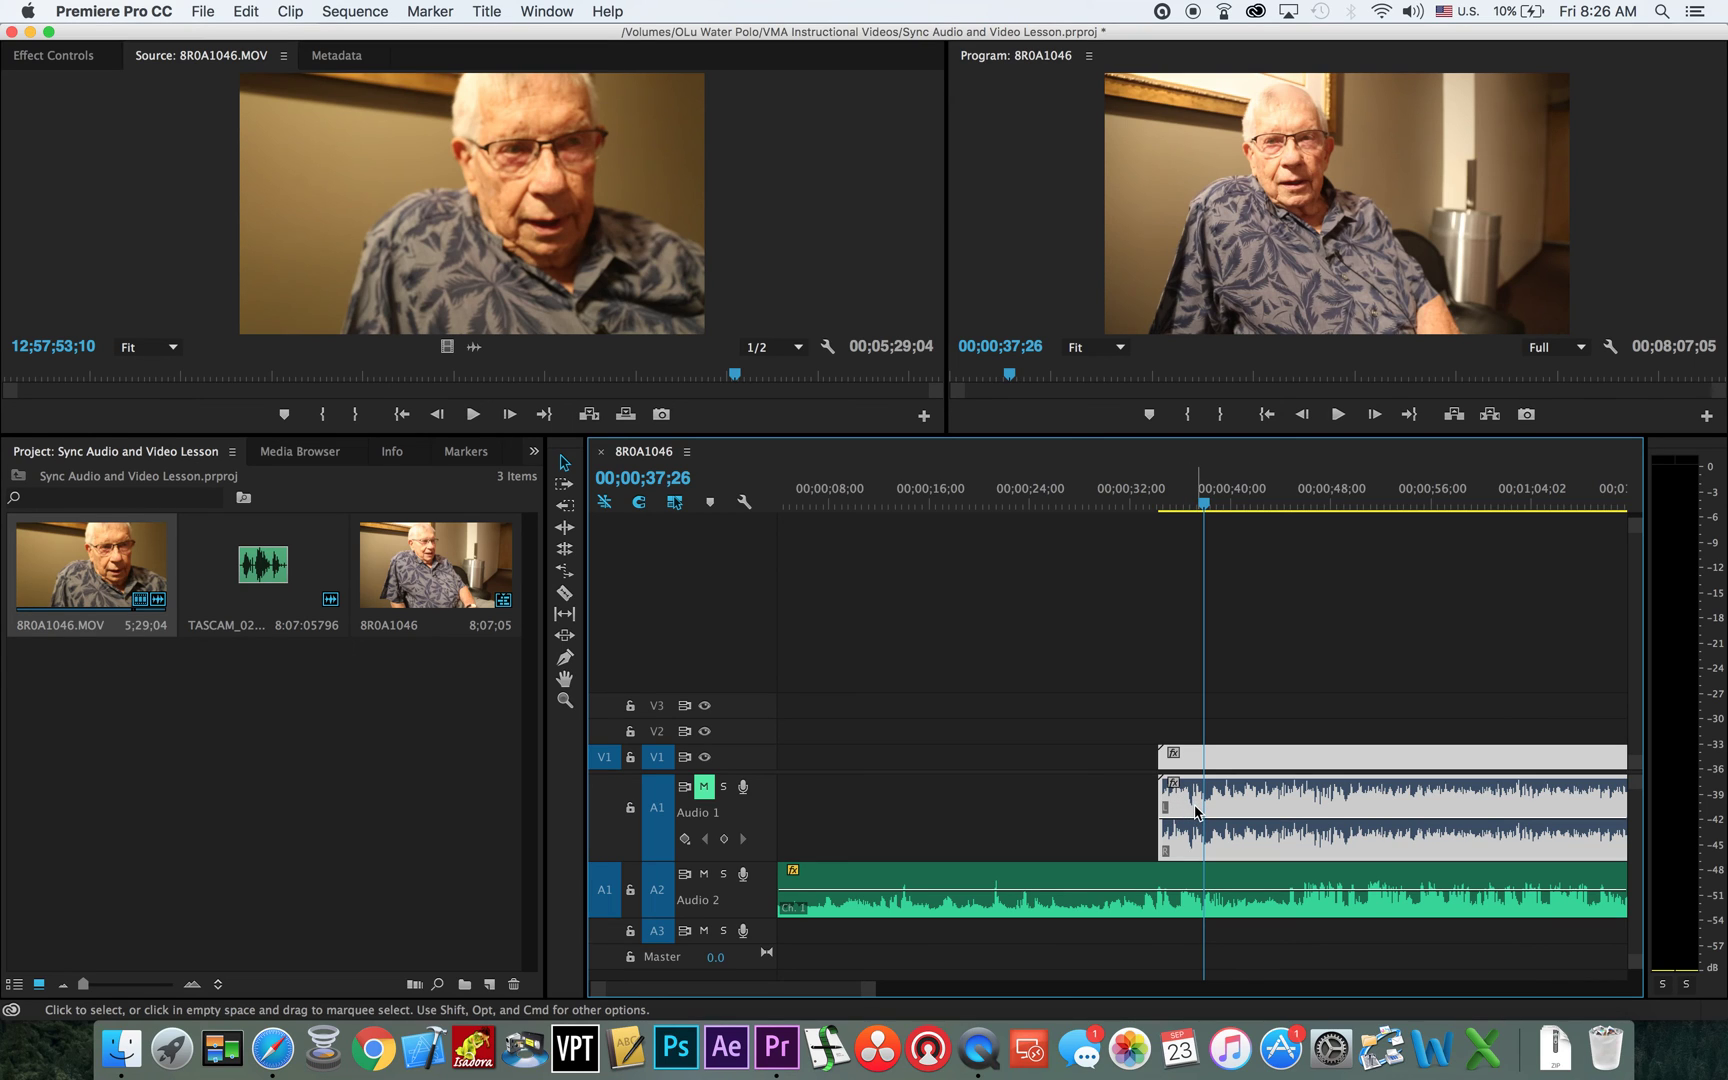
{"action": "left_click", "coordinate": [639, 504]}
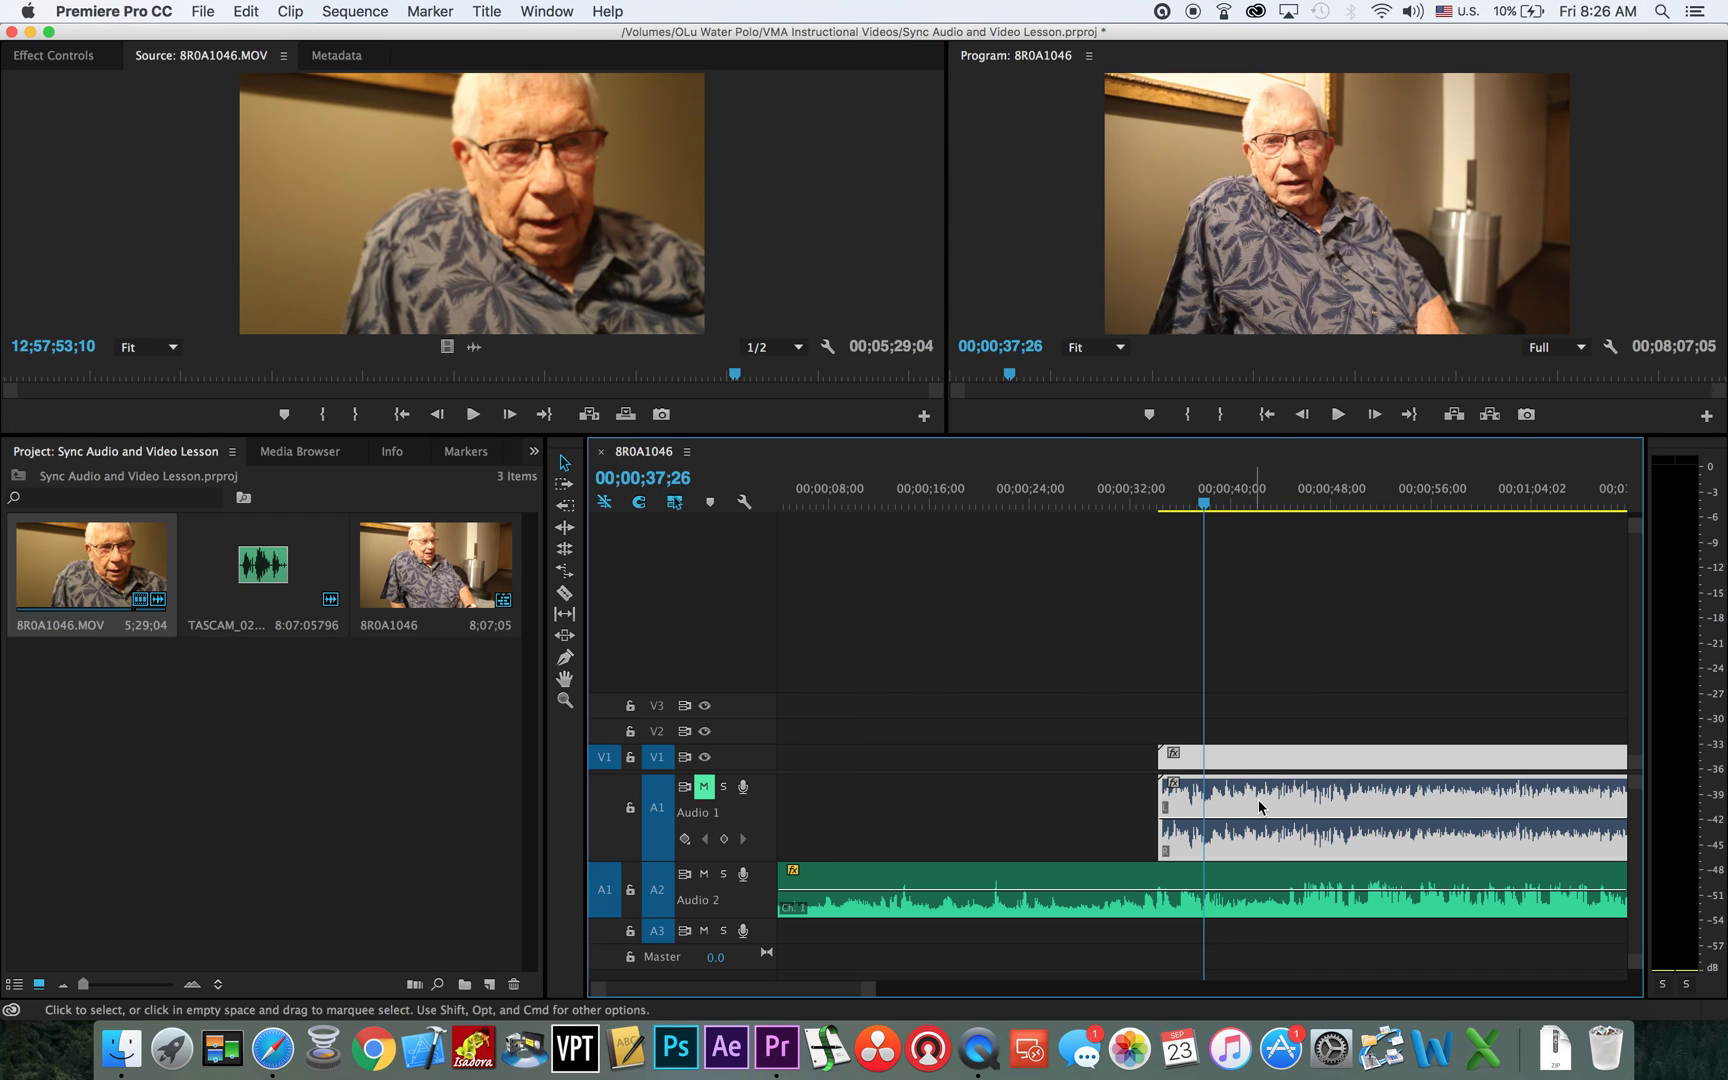
{"action": "left_click_drag", "start_coordinate": [1270, 762], "coordinate": [1314, 766]}
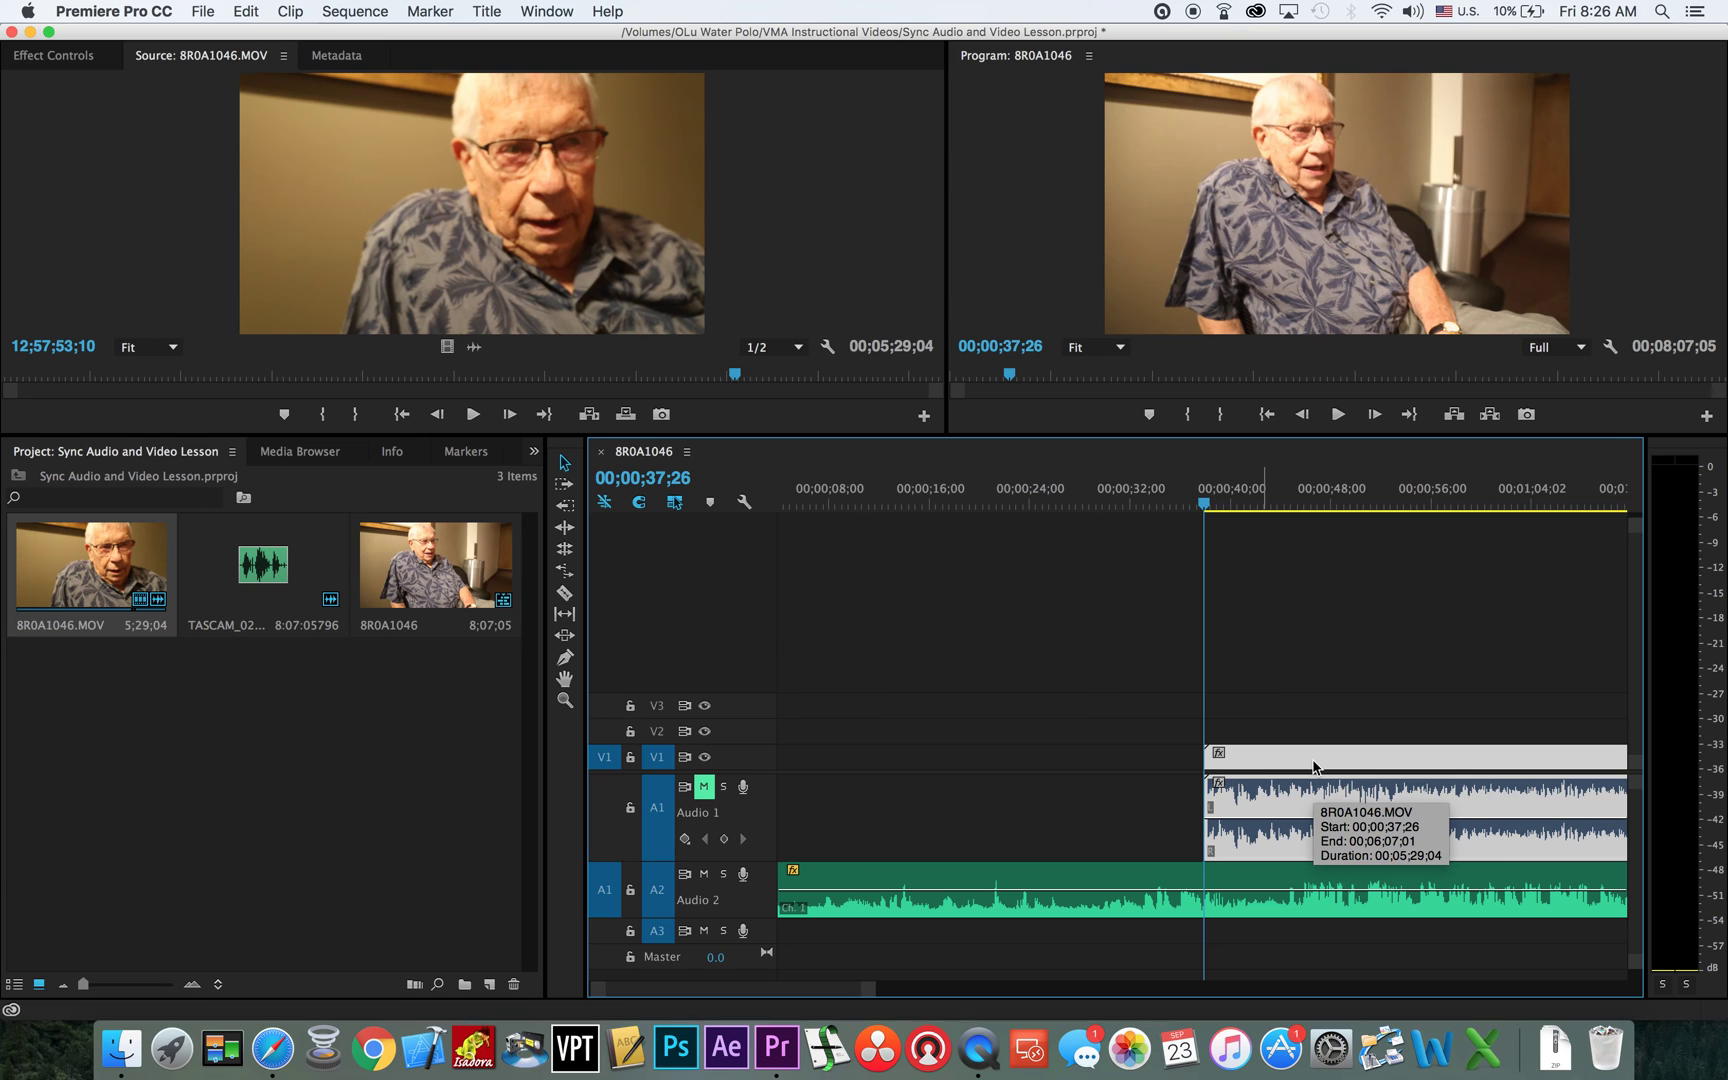
{"action": "left_click_drag", "start_coordinate": [1313, 768], "coordinate": [1313, 768]}
{"action": "key", "text": "super+z"}
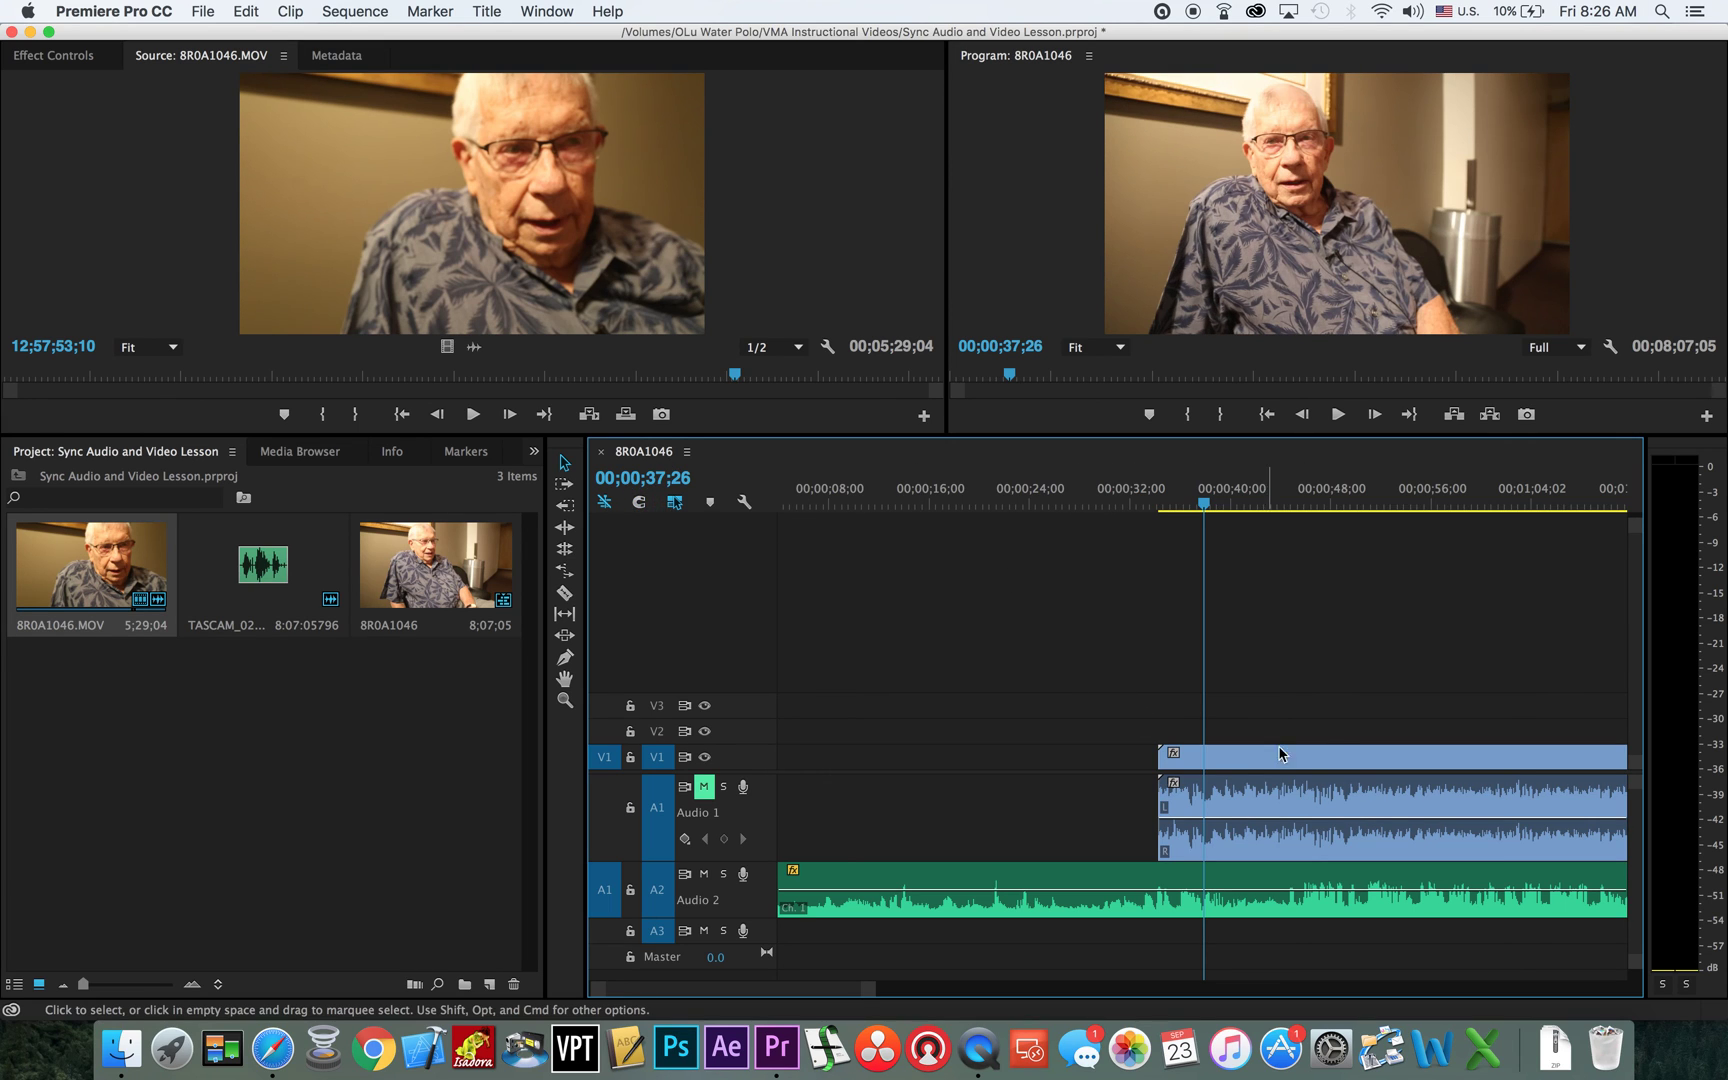
- Set the playhead to 00;00;34;03 and slide the camera clip about 3 seconds earlier to align its waveform with the TASCAM speech
{"action": "mouse_move", "coordinate": [1325, 766]}
{"action": "left_mouse_down"}
{"action": "mouse_move", "coordinate": [1265, 766]}
{"action": "mouse_move", "coordinate": [1293, 766]}
{"action": "left_mouse_up"}
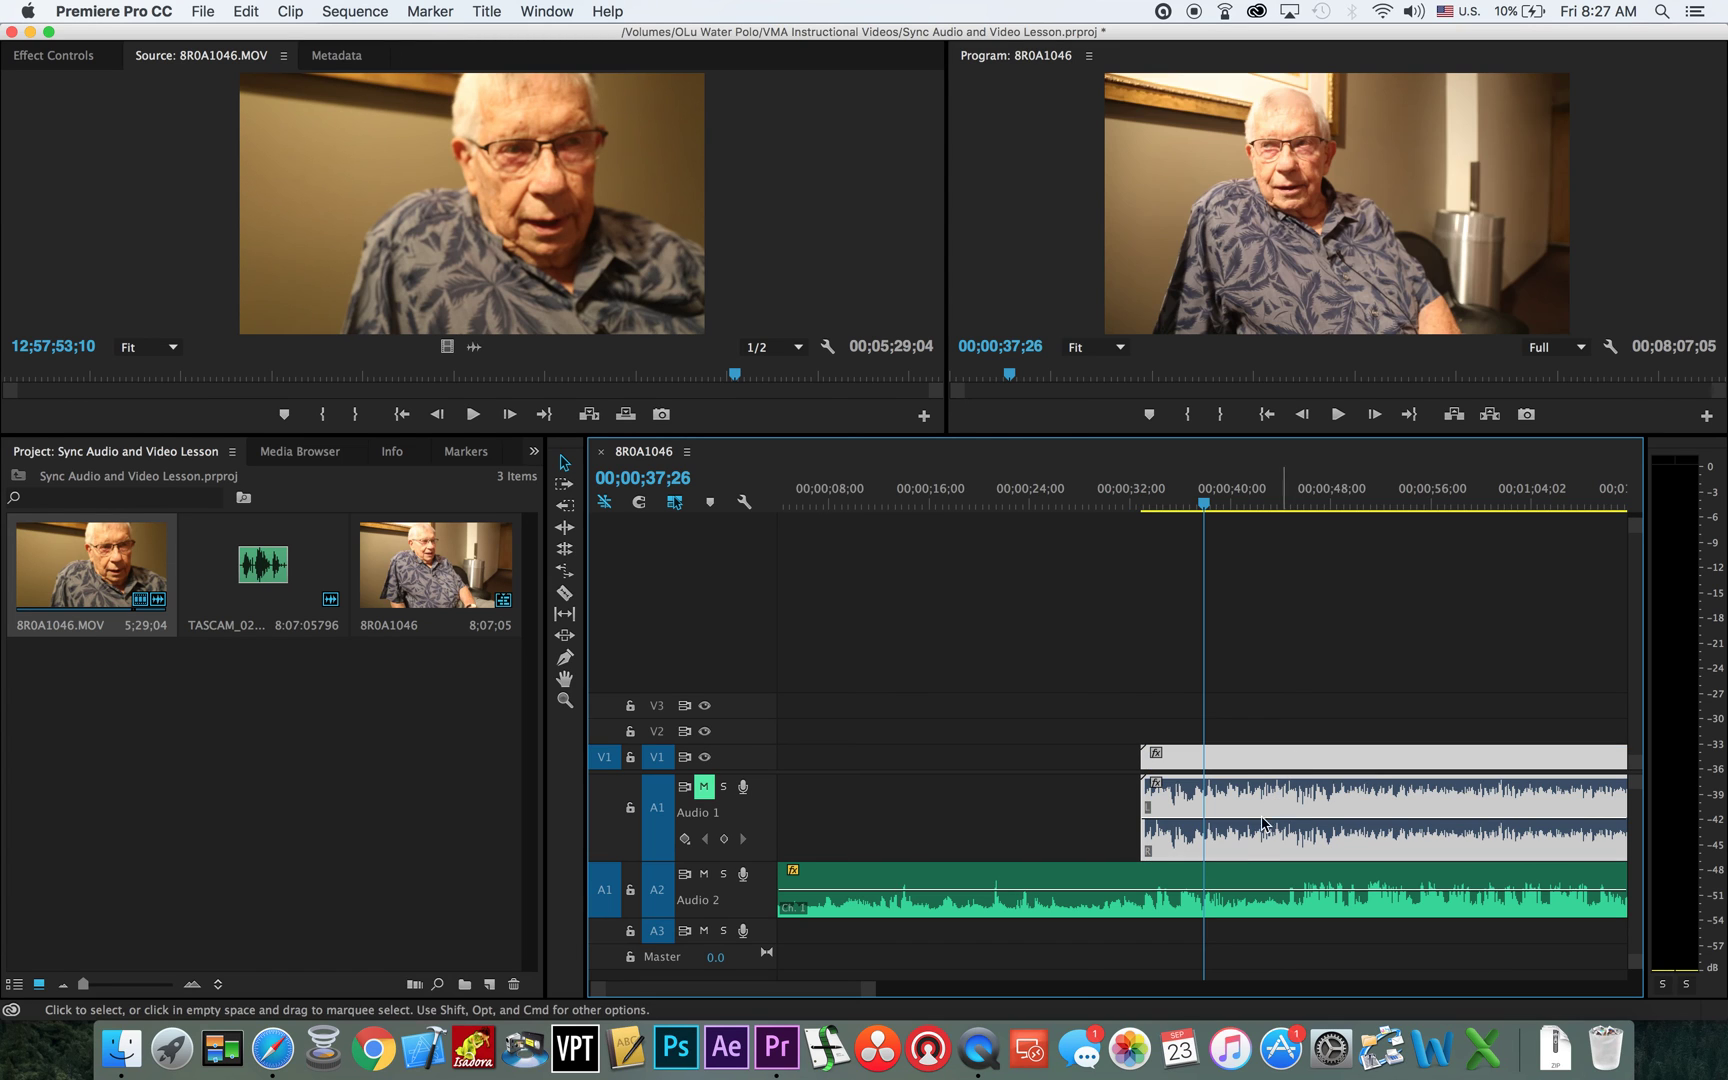
{"action": "left_click_drag", "start_coordinate": [1202, 504], "coordinate": [1156, 514]}
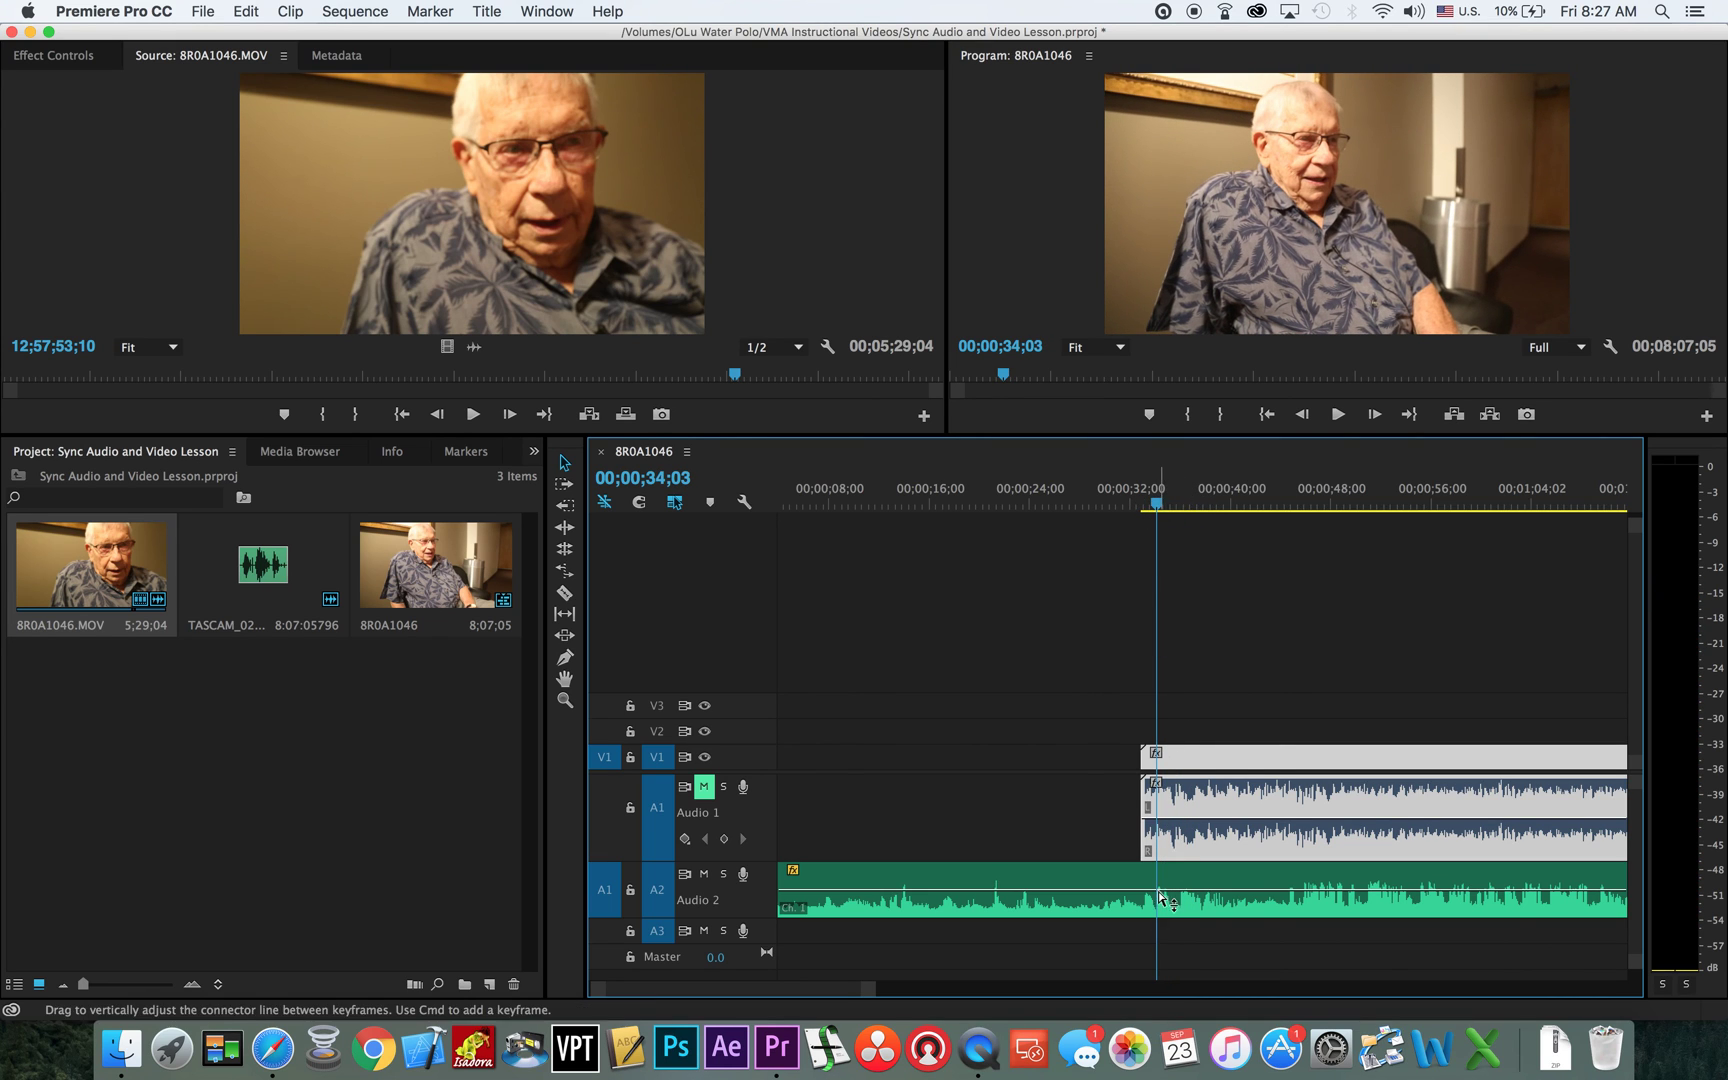
{"action": "left_click", "coordinate": [1218, 760]}
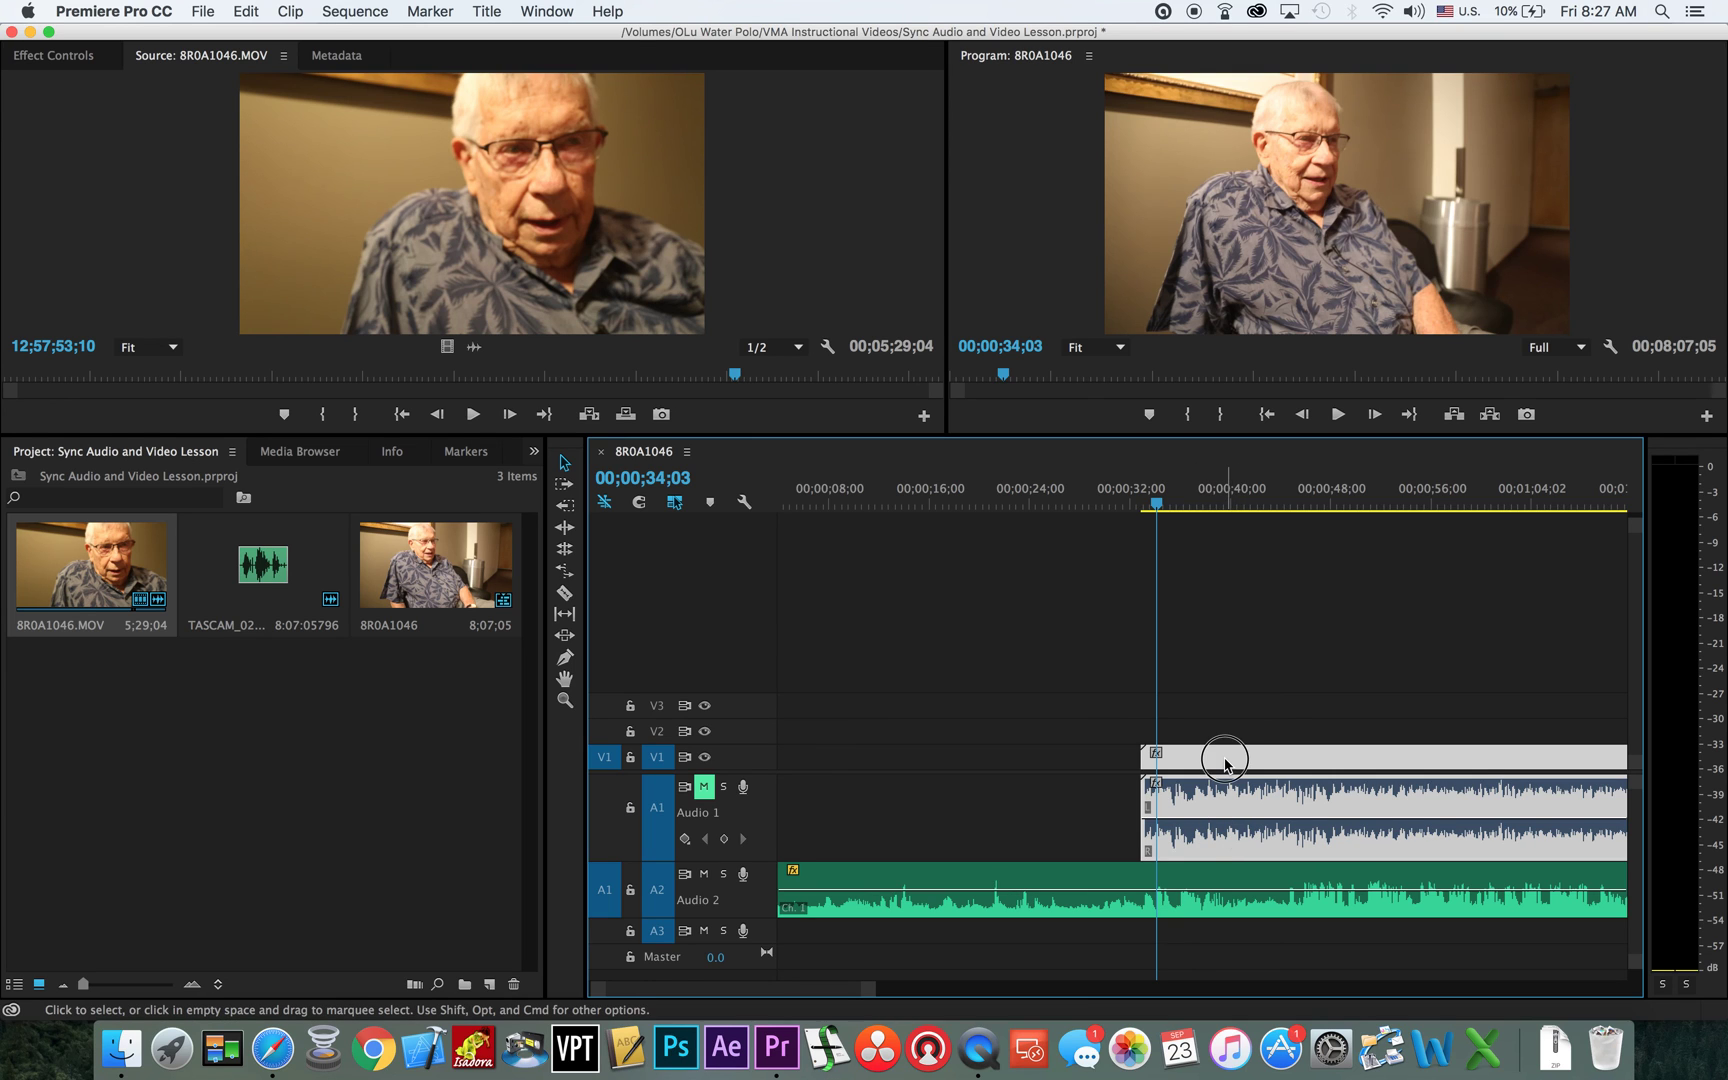
{"action": "left_click_drag", "start_coordinate": [1218, 762], "coordinate": [1207, 766]}
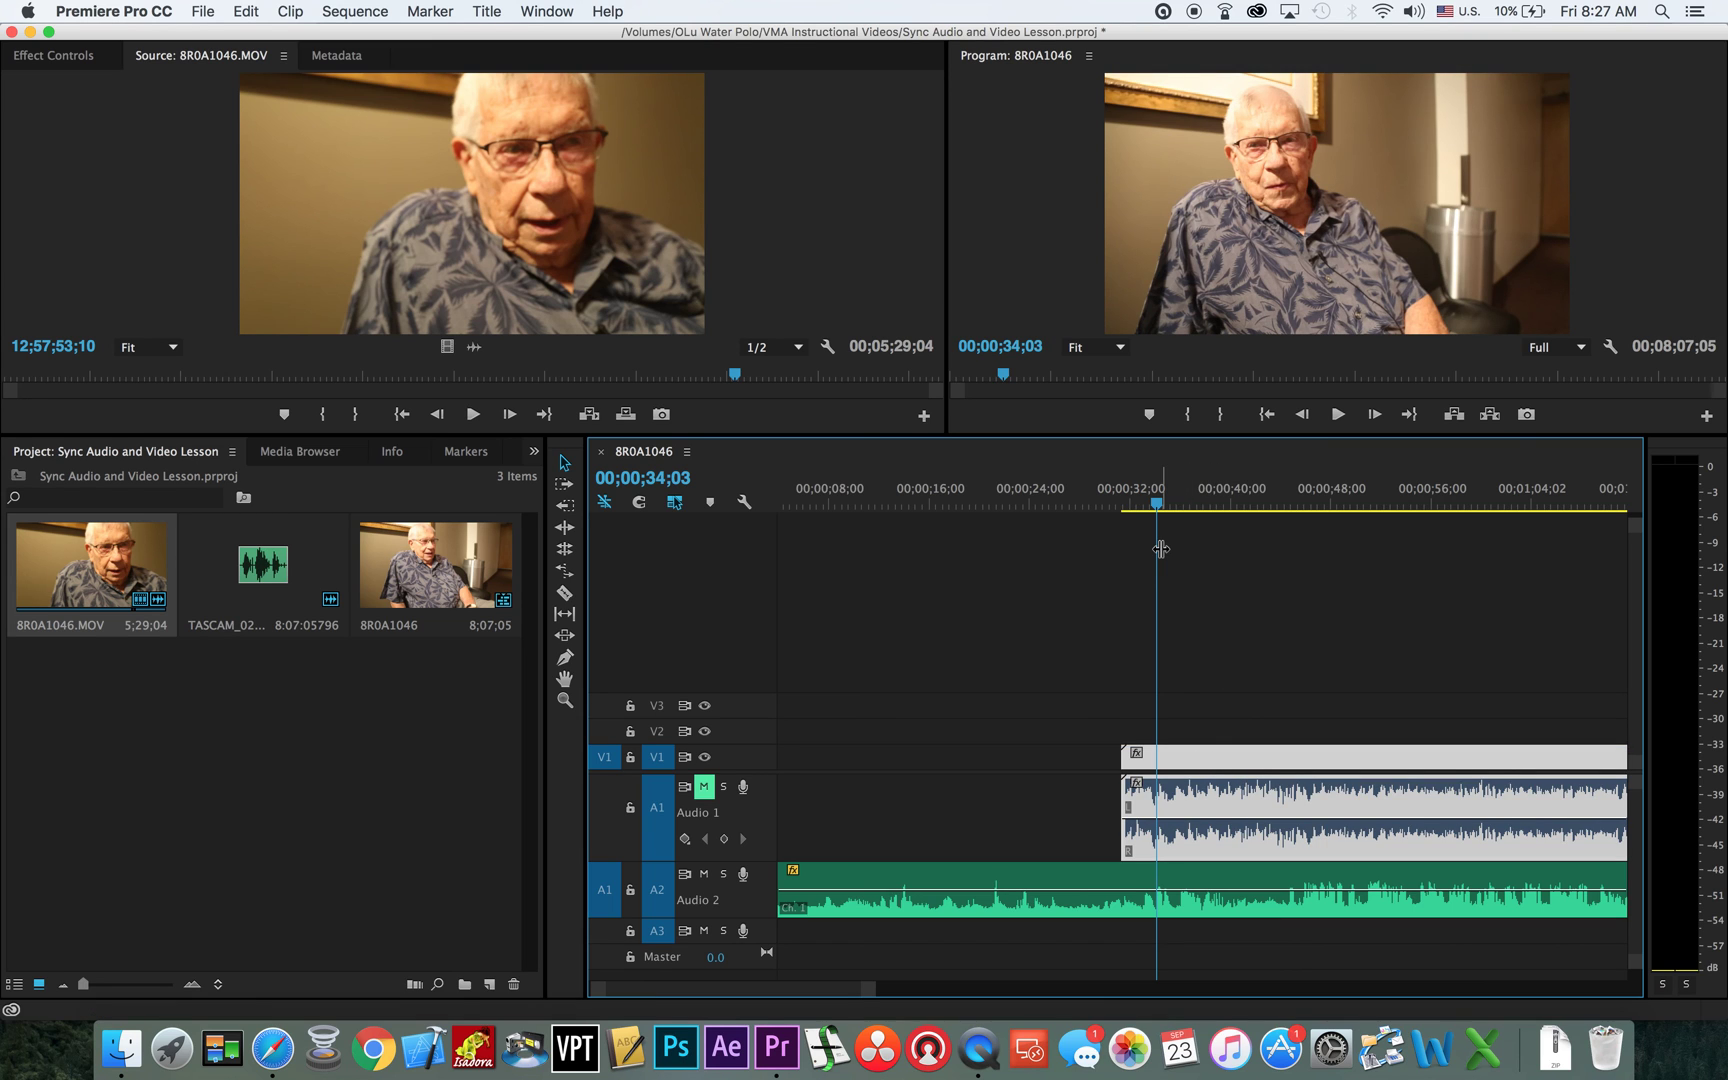
- Play from the beginning of the repositioned camera clip to check its sync with the TASCAM audio
{"action": "left_click", "coordinate": [1128, 496]}
{"action": "key", "text": "space"}
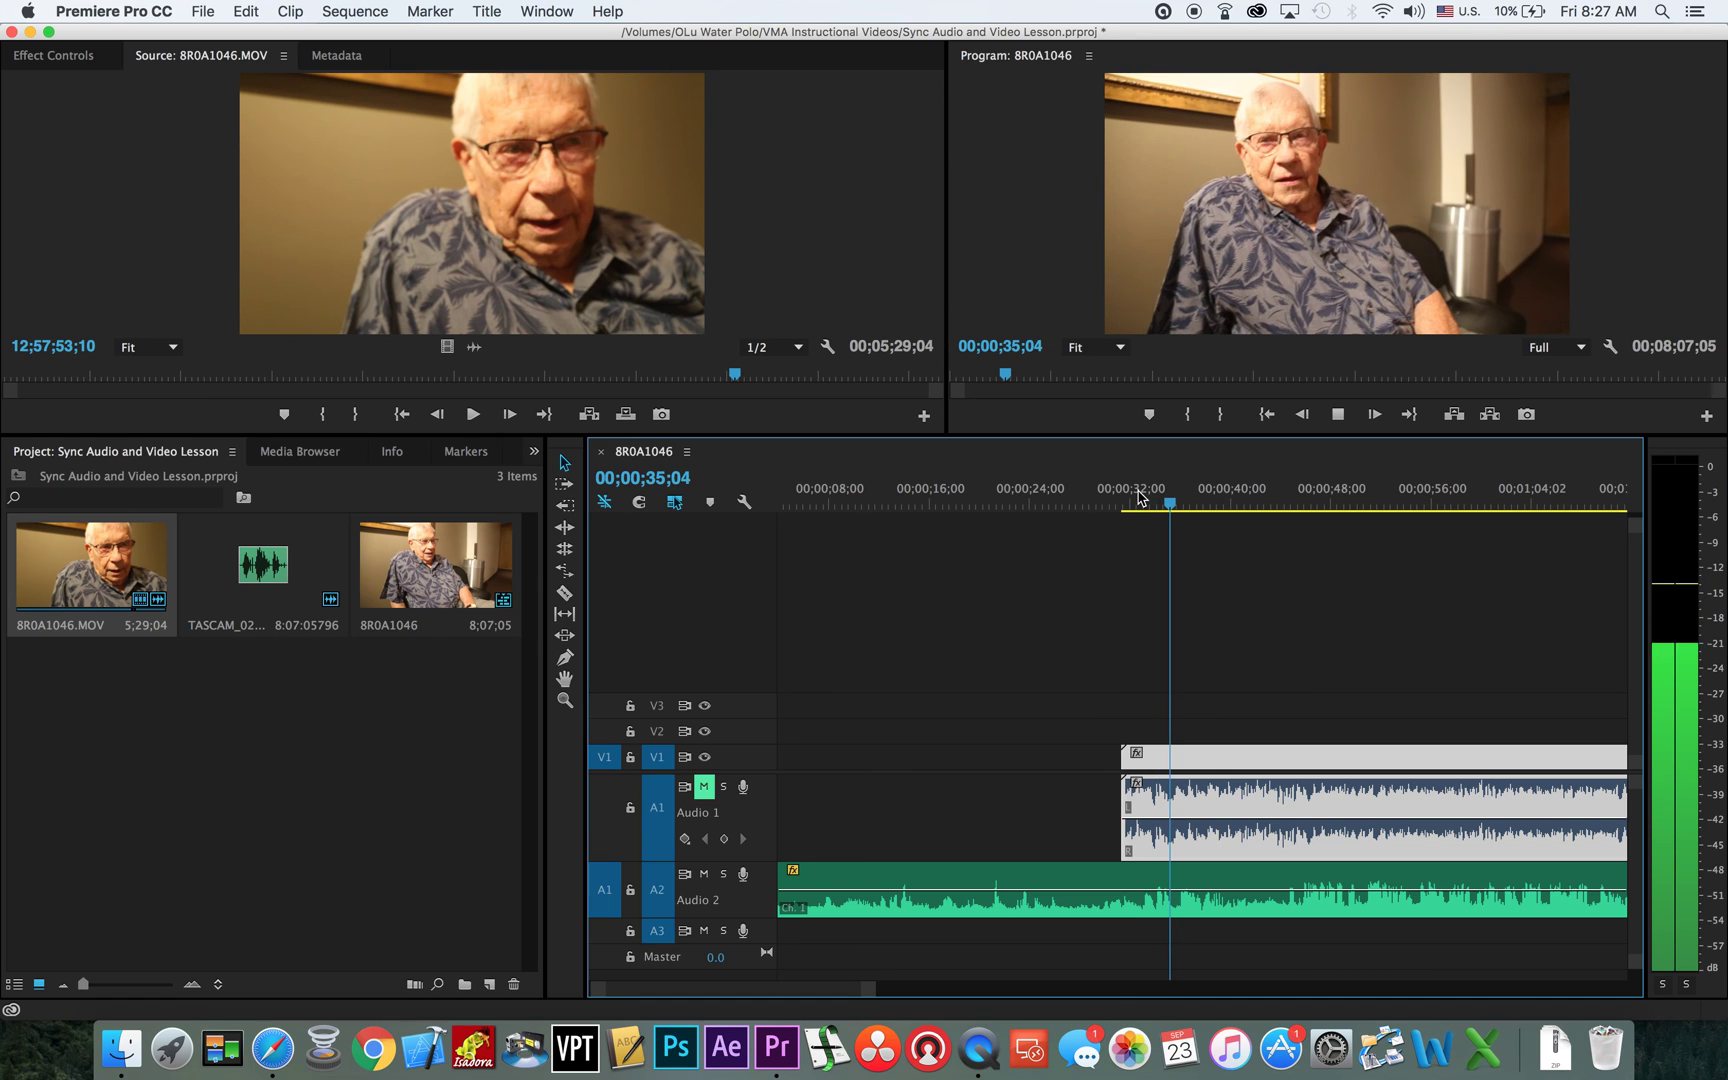
{"action": "key", "text": "space"}
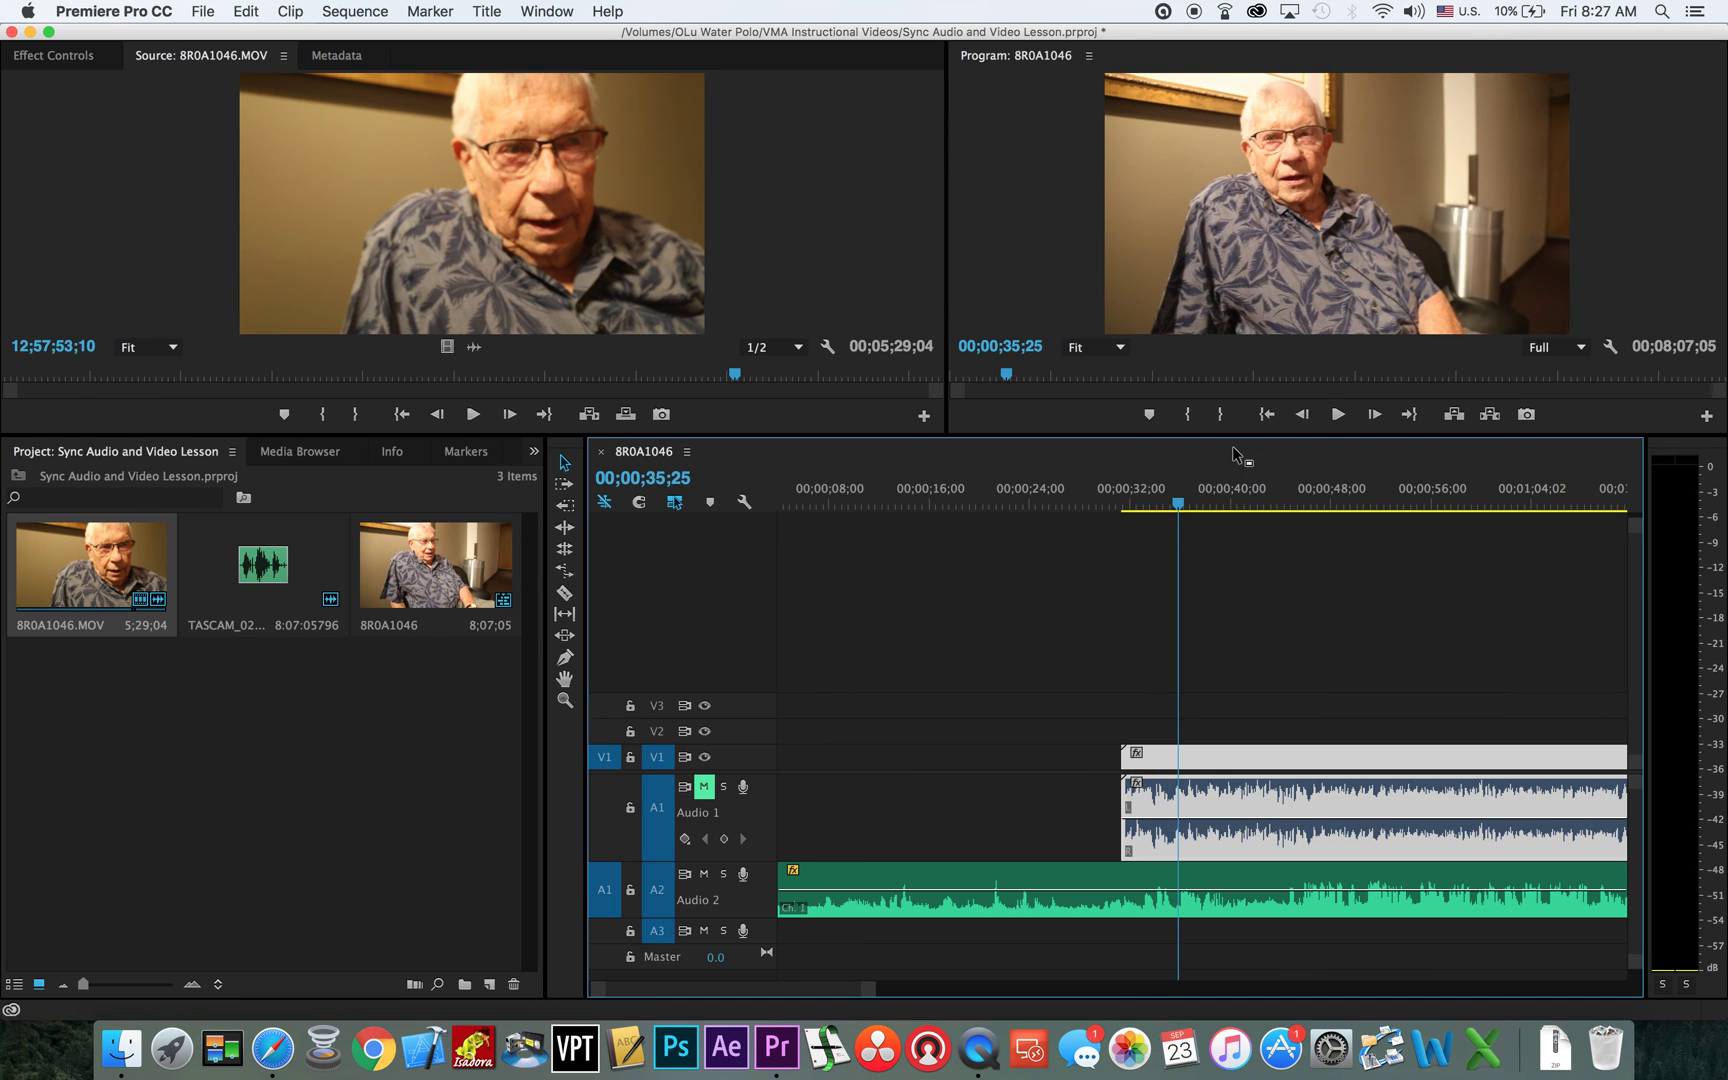
- Enlarge the Source and Program monitors and replay the opening of the camera clip to compare lip movement with the sound
{"action": "left_click_drag", "start_coordinate": [1208, 436], "coordinate": [1204, 572]}
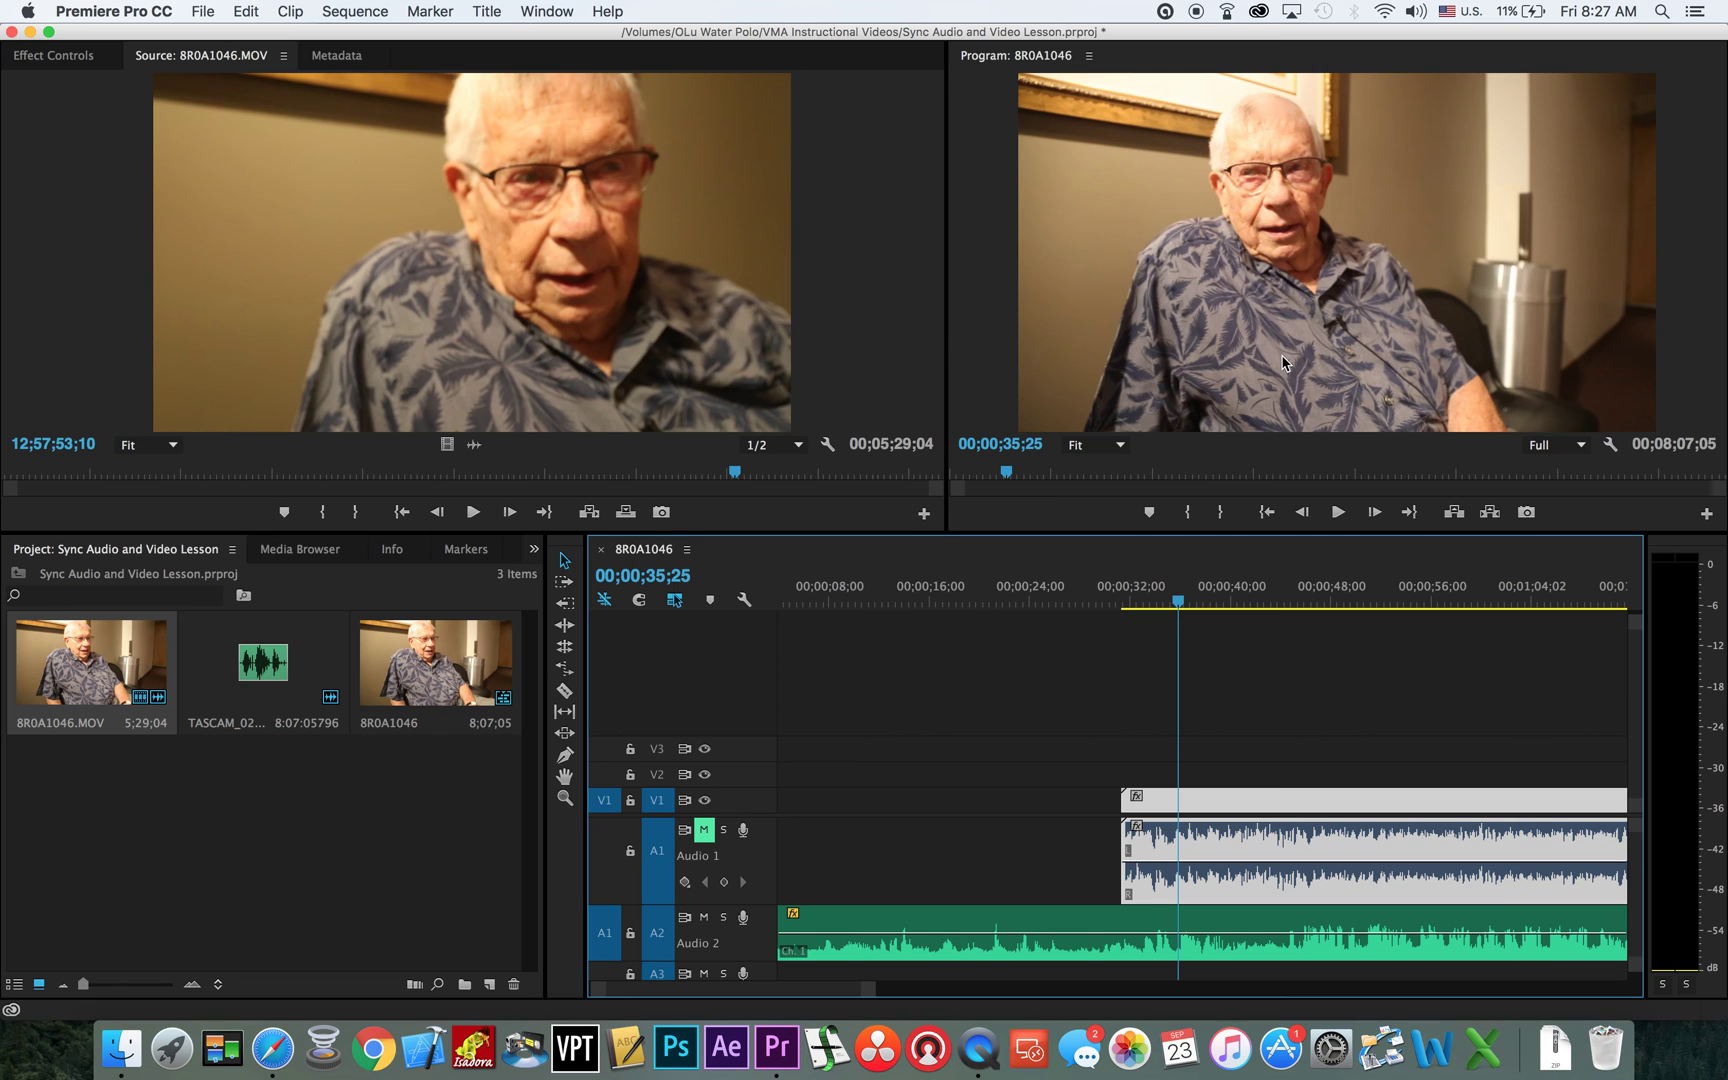
{"action": "left_click", "coordinate": [1147, 592]}
{"action": "key", "text": "space"}
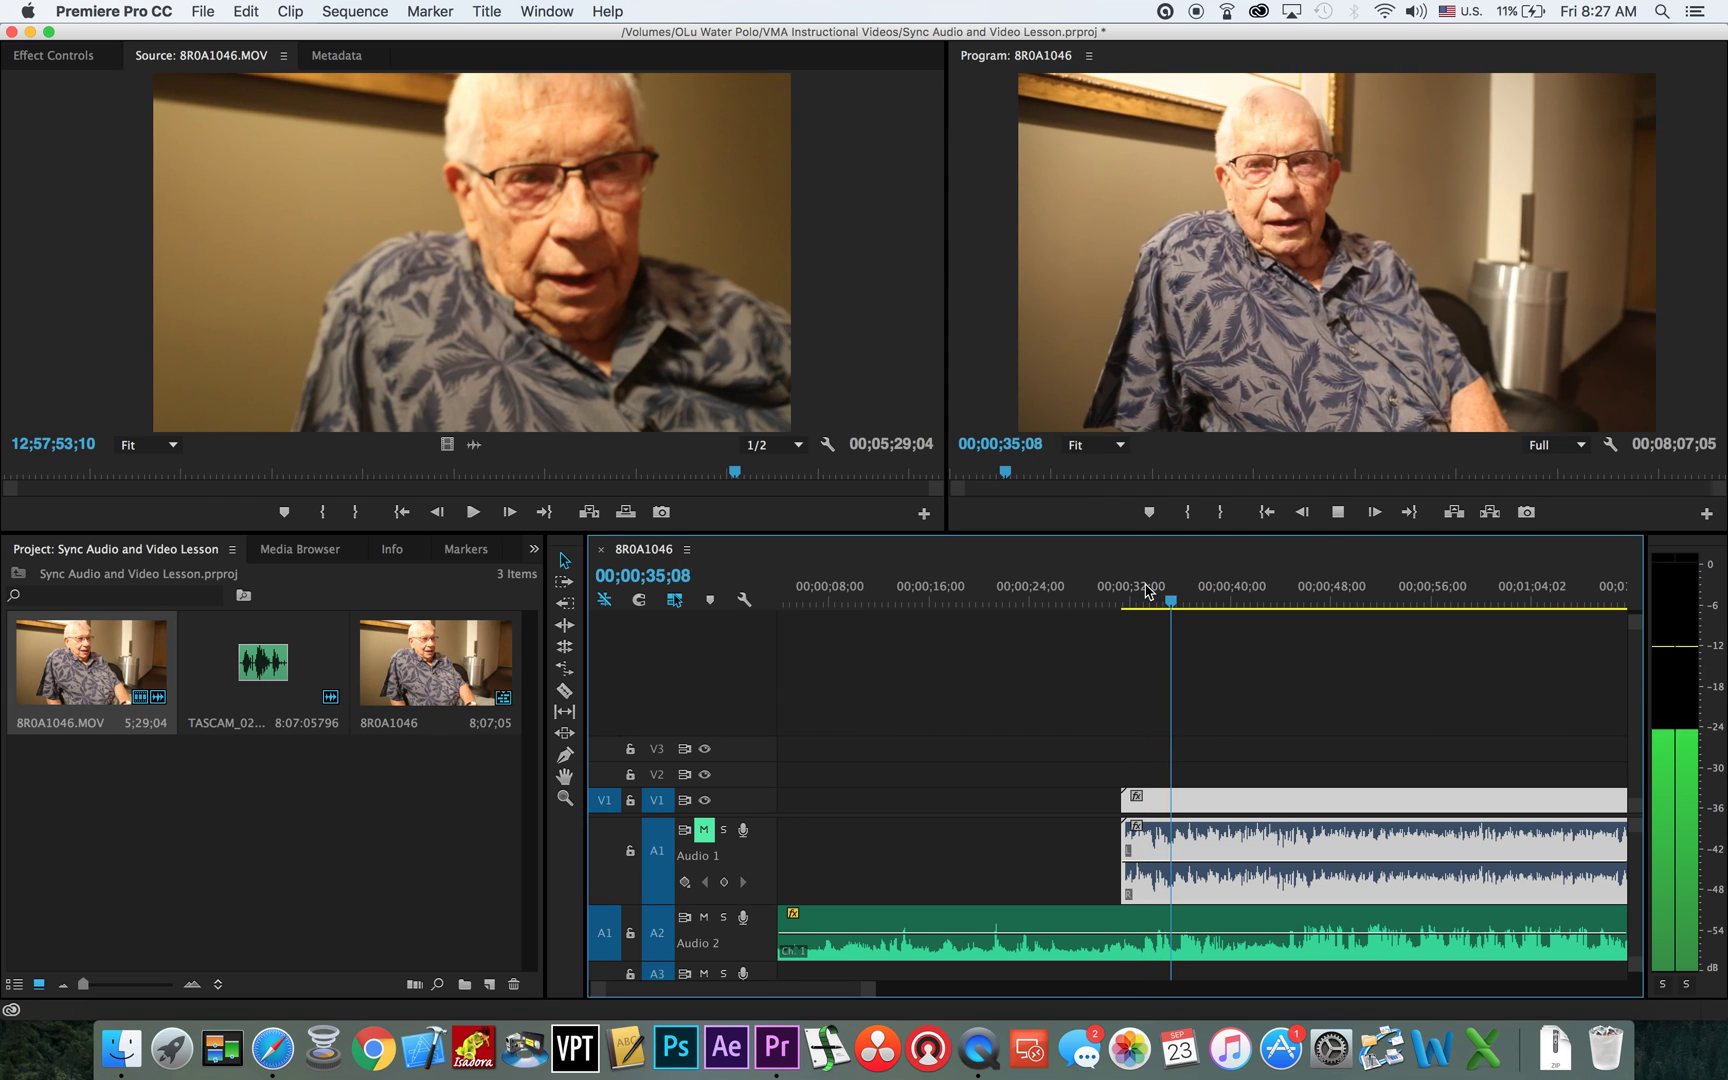
{"action": "key", "text": "space"}
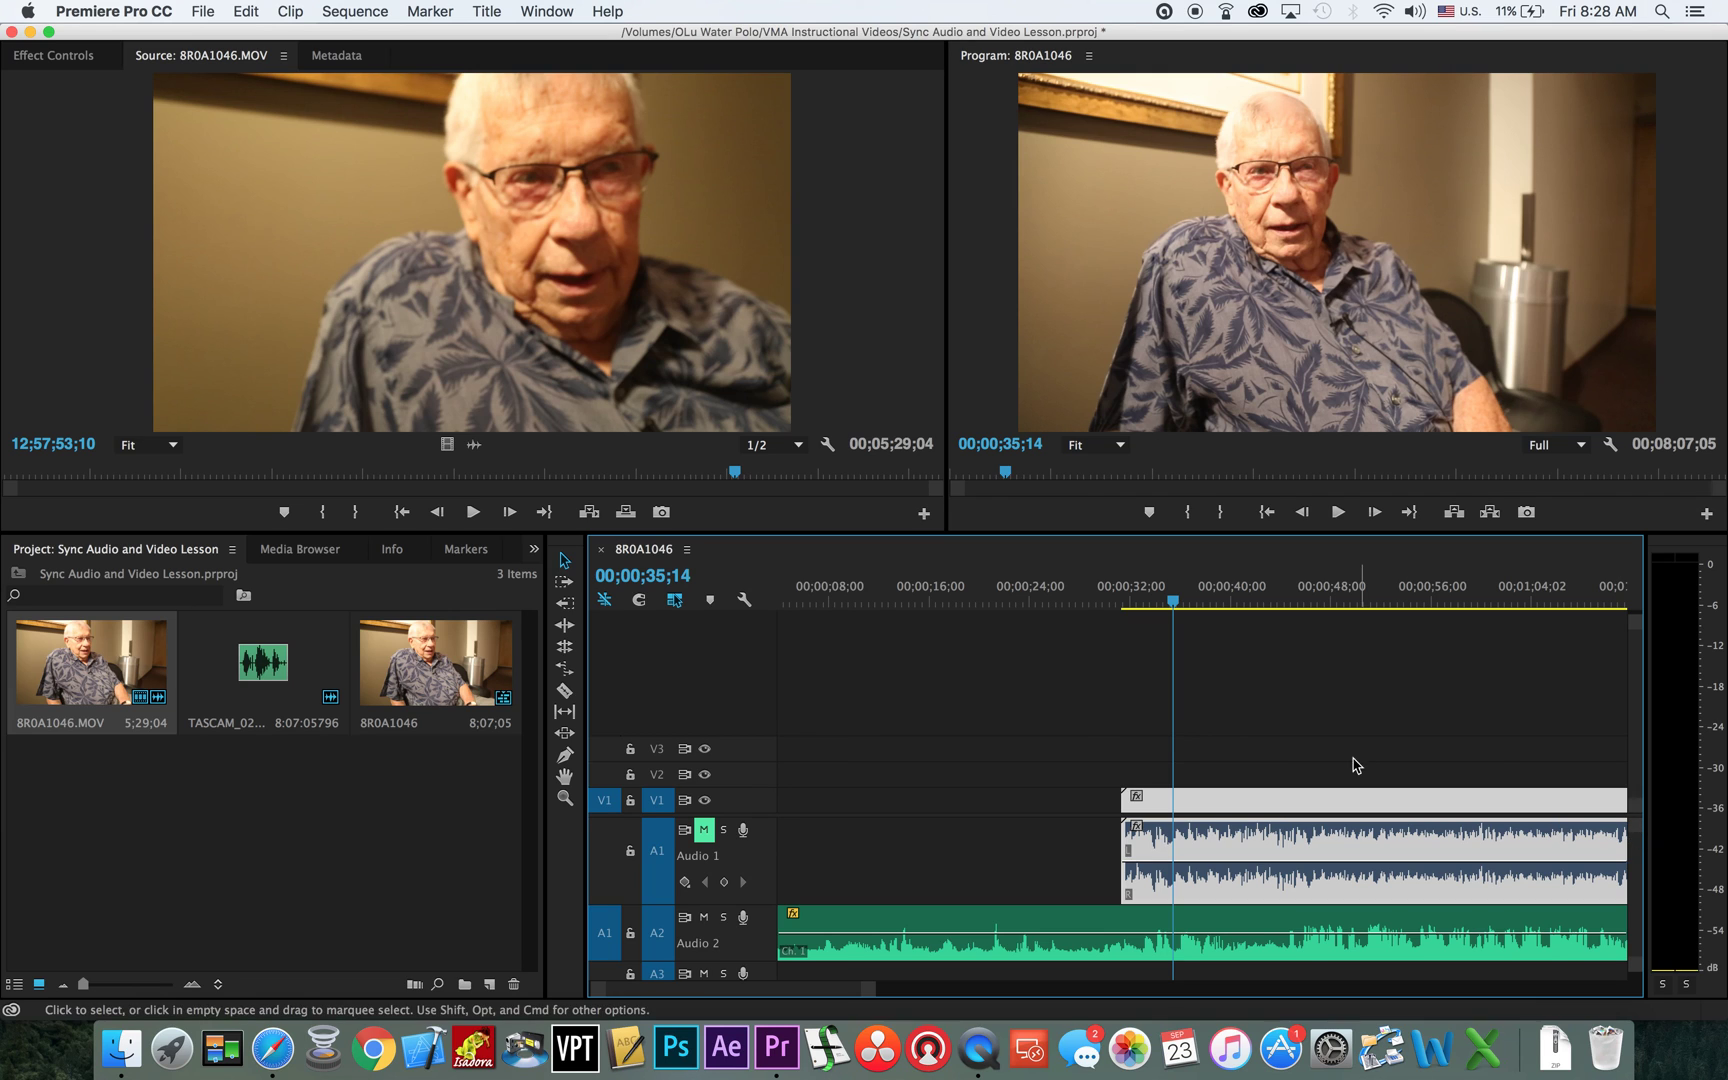
- Review the Normalize Max Peak option in the Audio Gain settings of the TASCAM_0200.wav clip without applying changes
{"action": "scroll", "coordinate": [1103, 872], "scroll_direction": "down", "scroll_amount": 2}
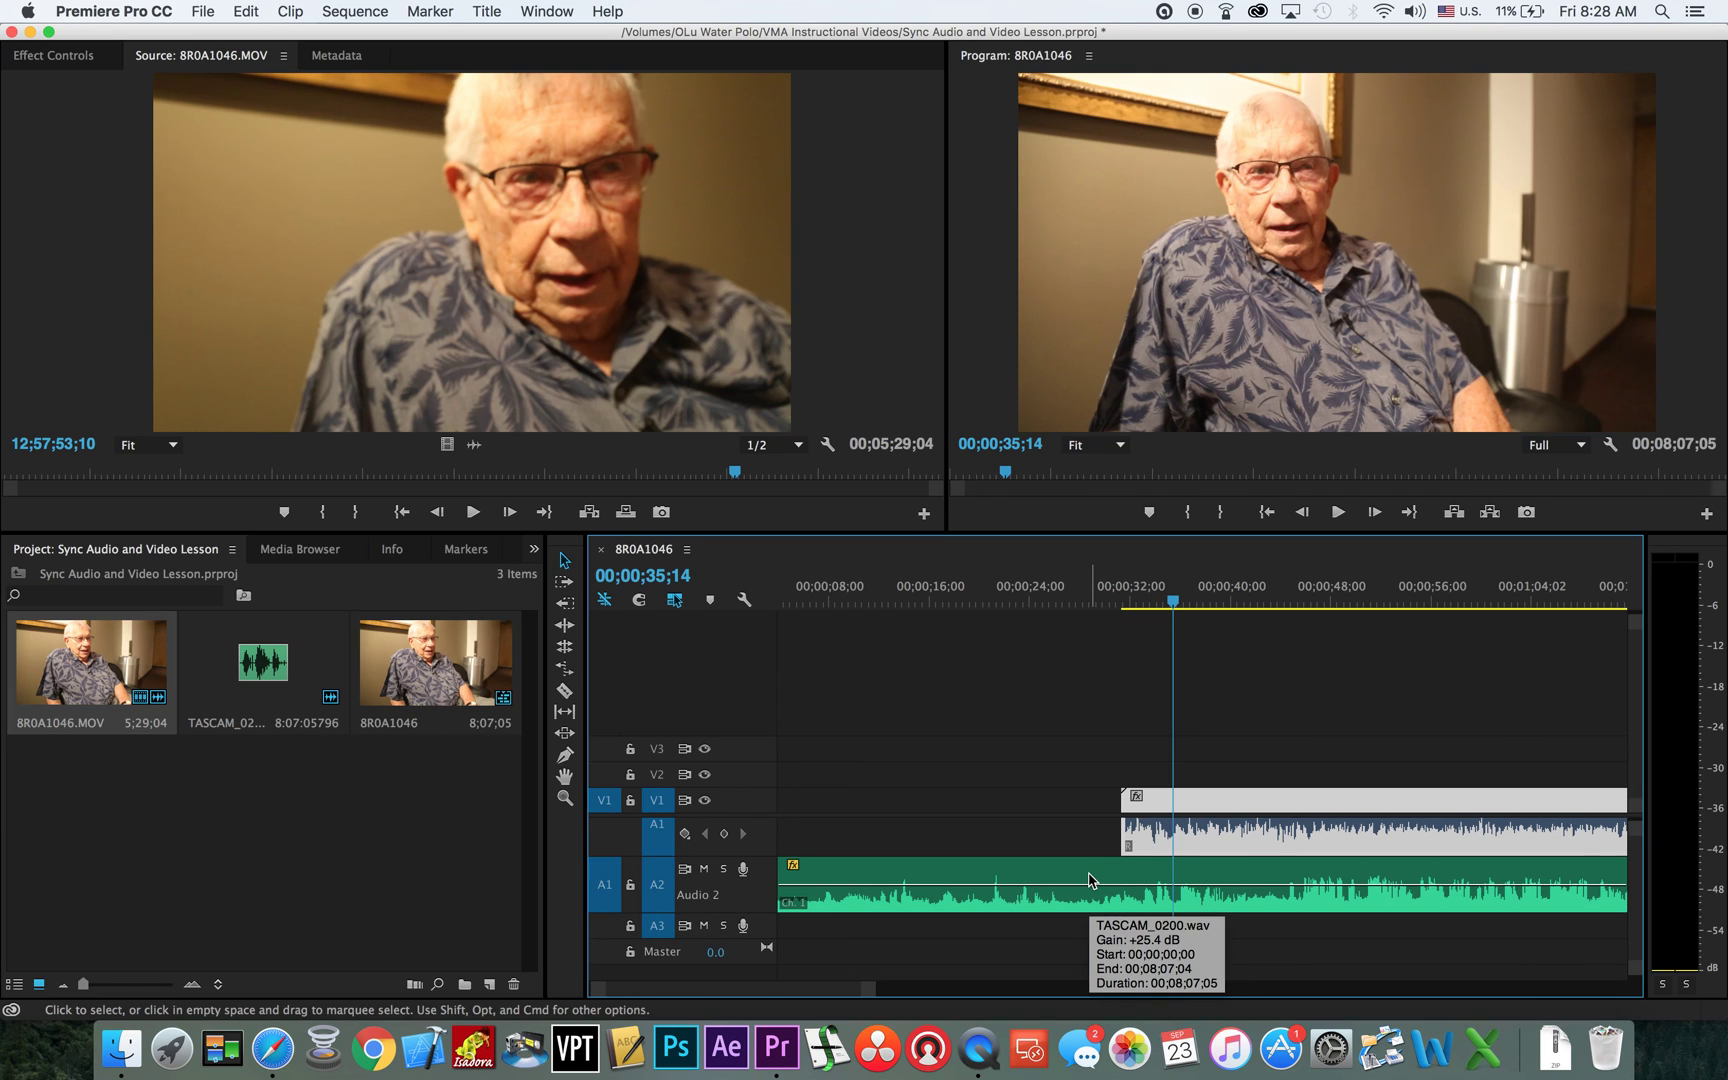
{"action": "right_click", "coordinate": [1090, 880]}
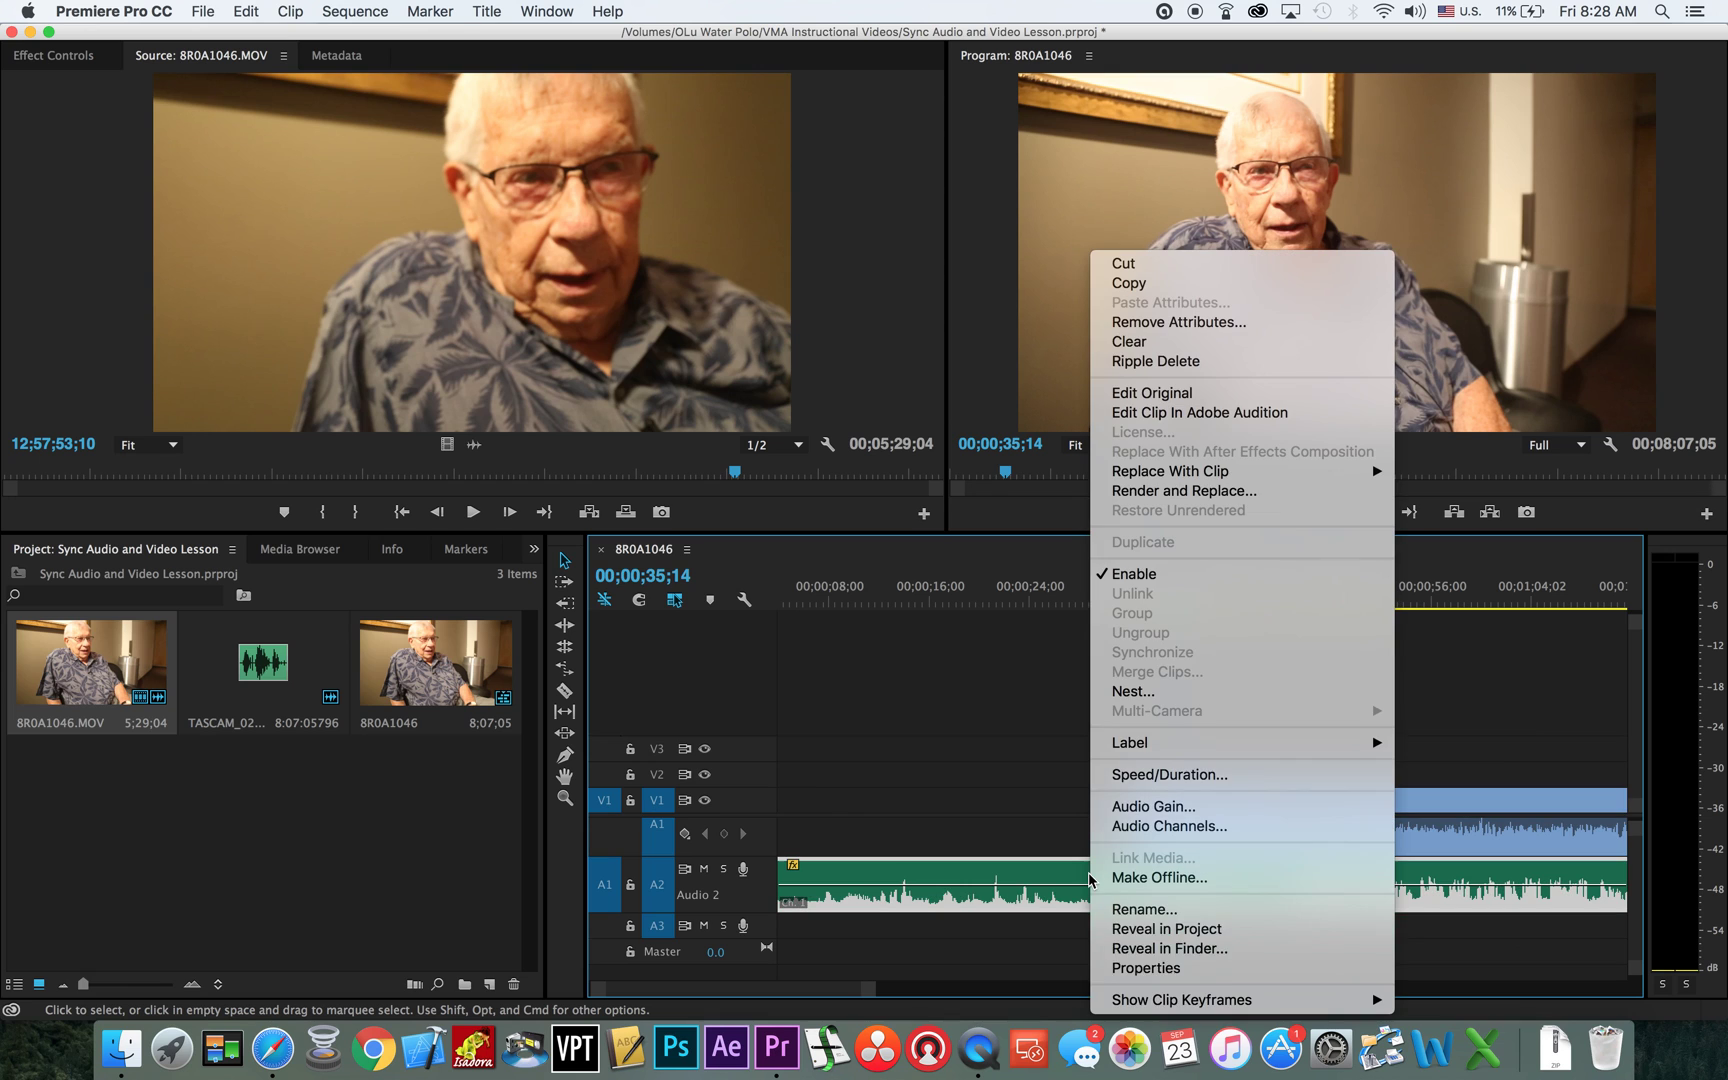
{"action": "left_click", "coordinate": [1163, 808]}
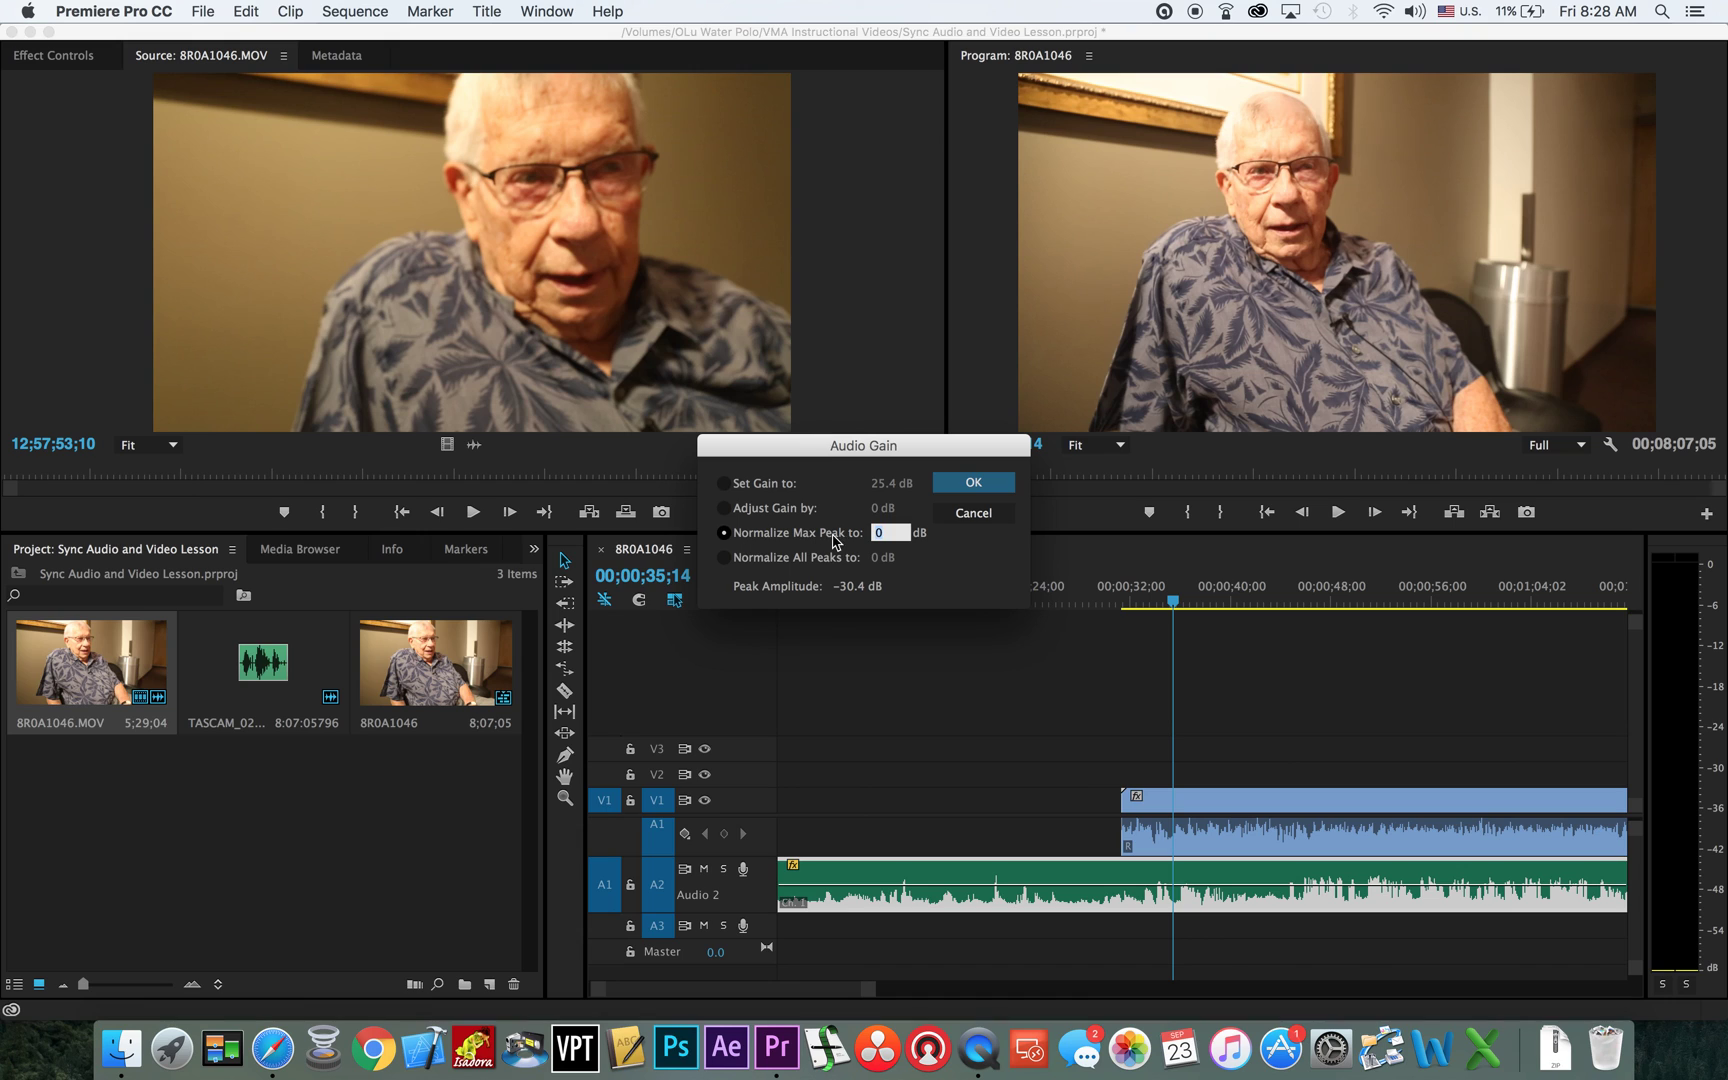
{"action": "left_click", "coordinate": [967, 513]}
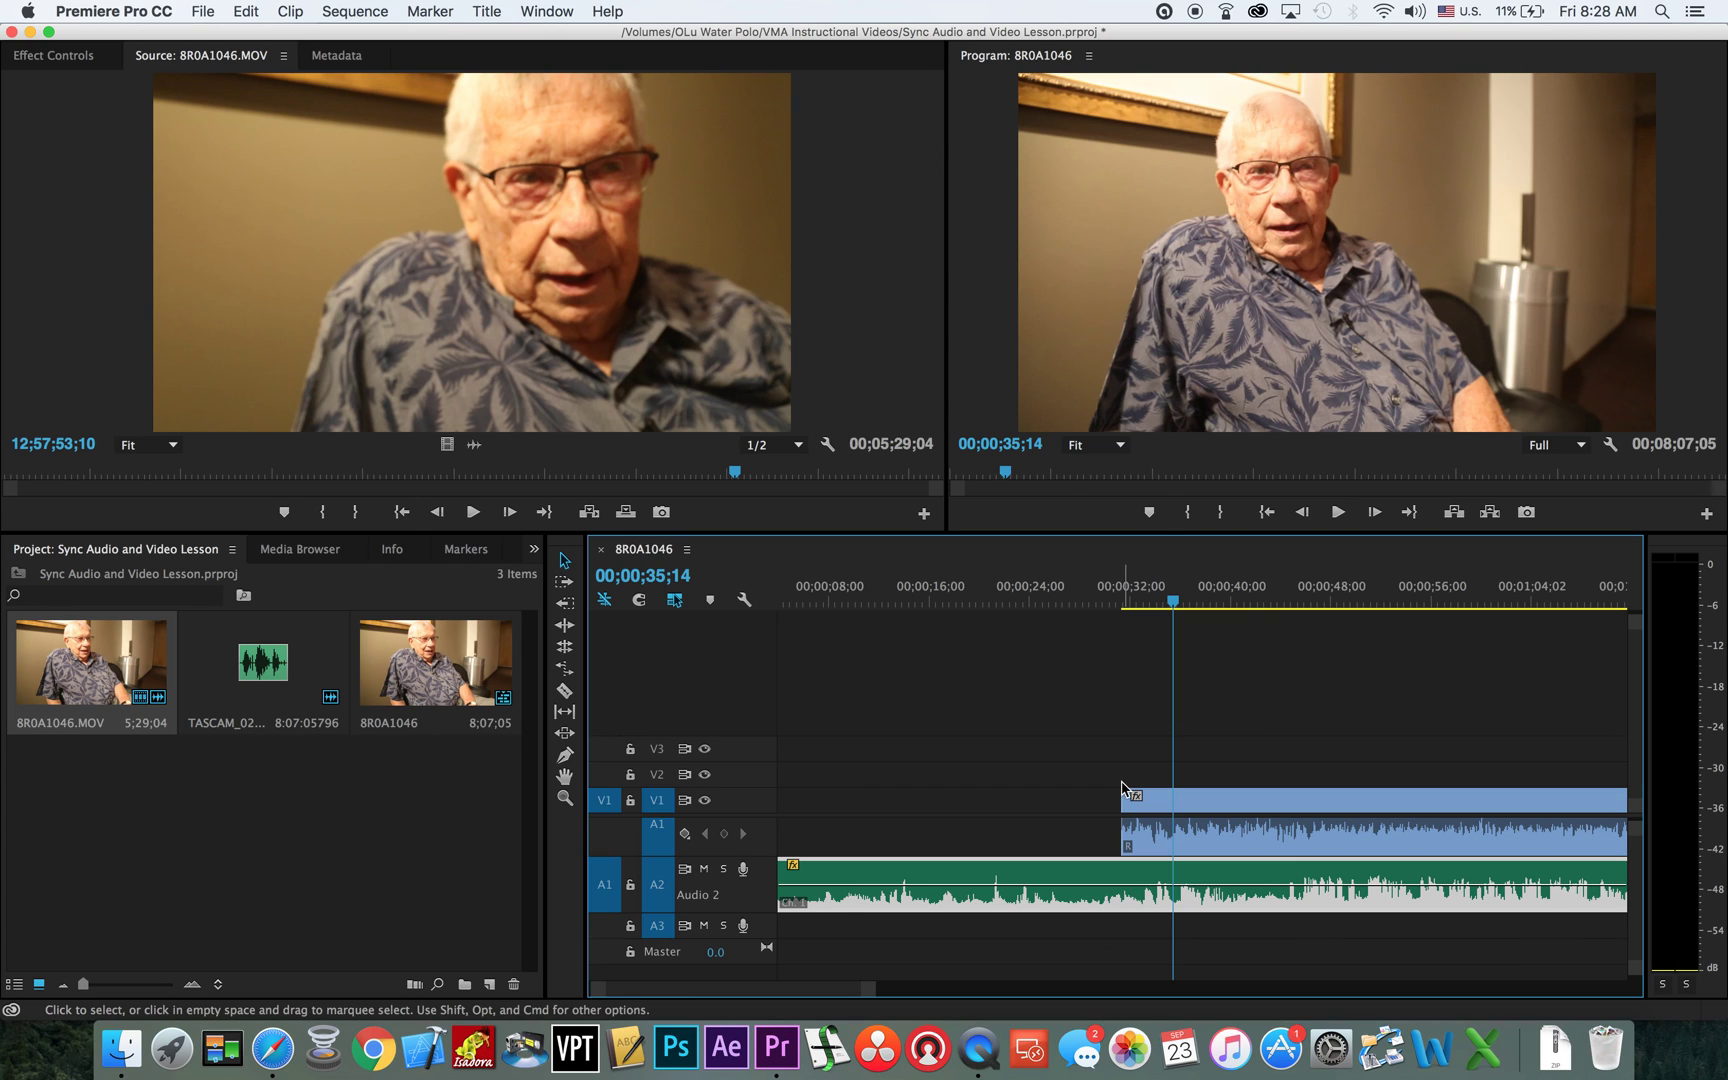
- Unlink the camera clip's video and audio in the sequence, and delete its original audio from track A1
{"action": "left_click", "coordinate": [1210, 801]}
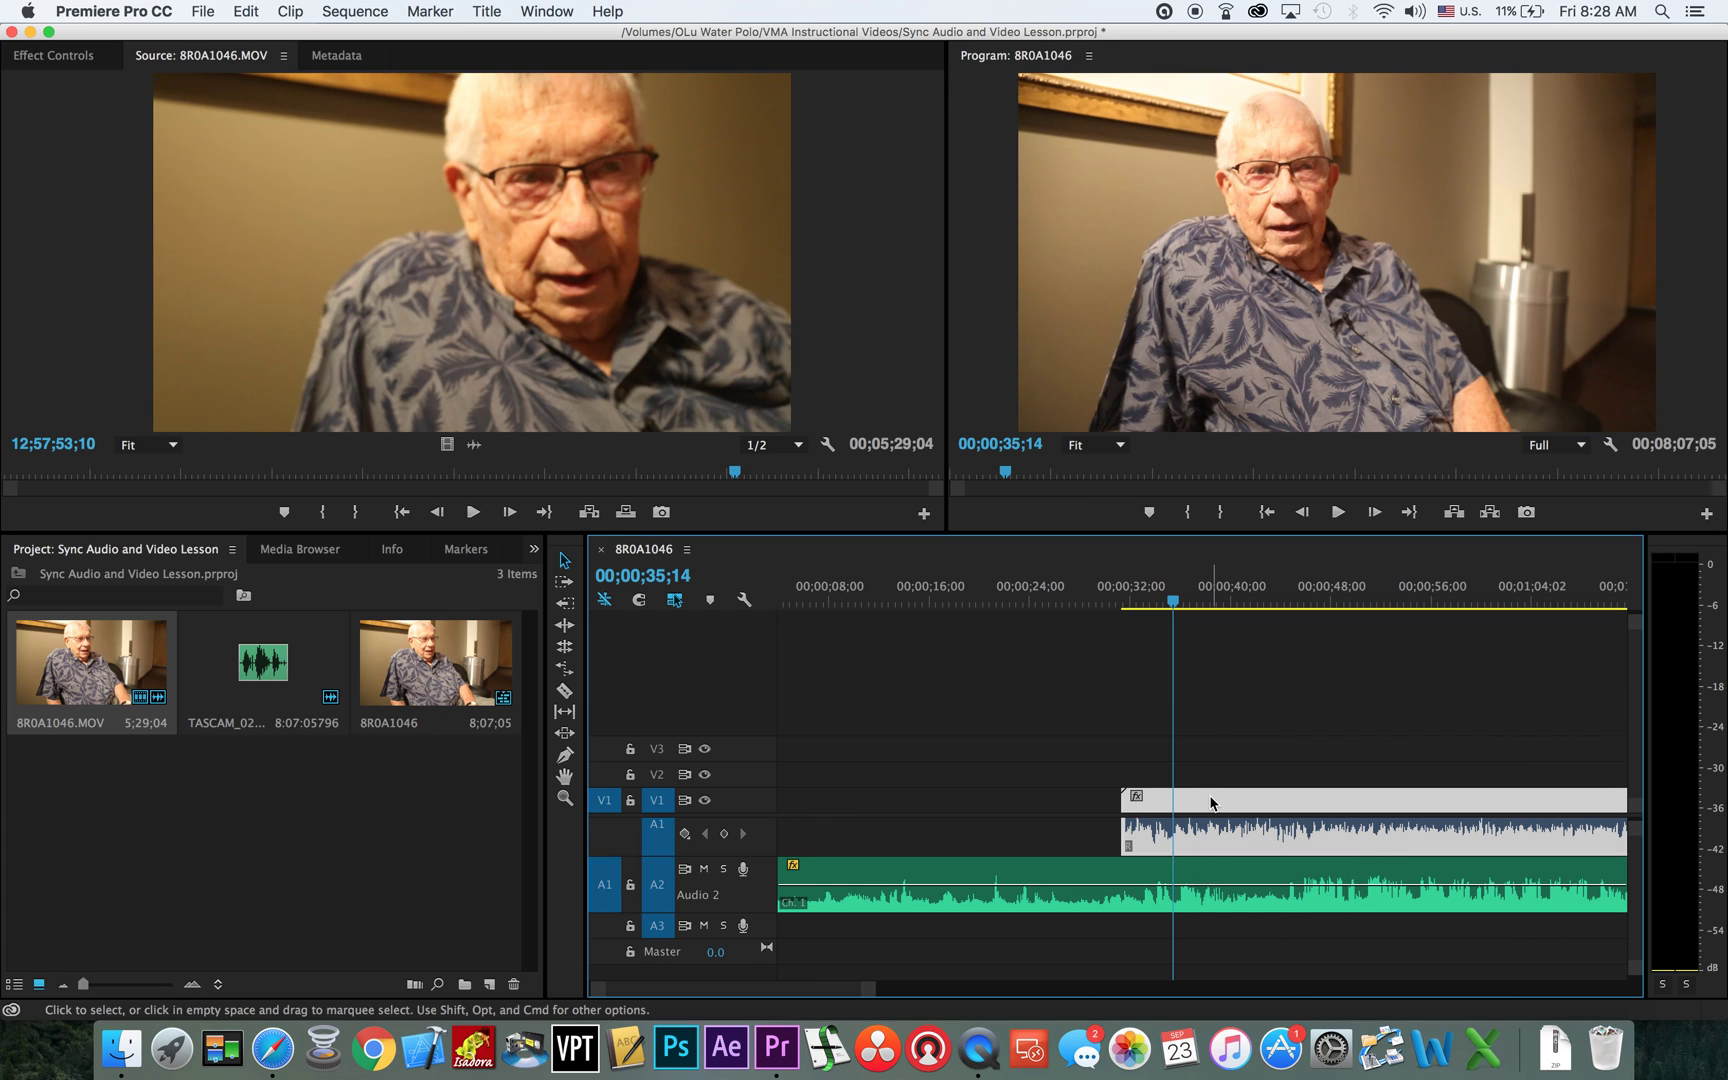
{"action": "right_click", "coordinate": [1211, 803]}
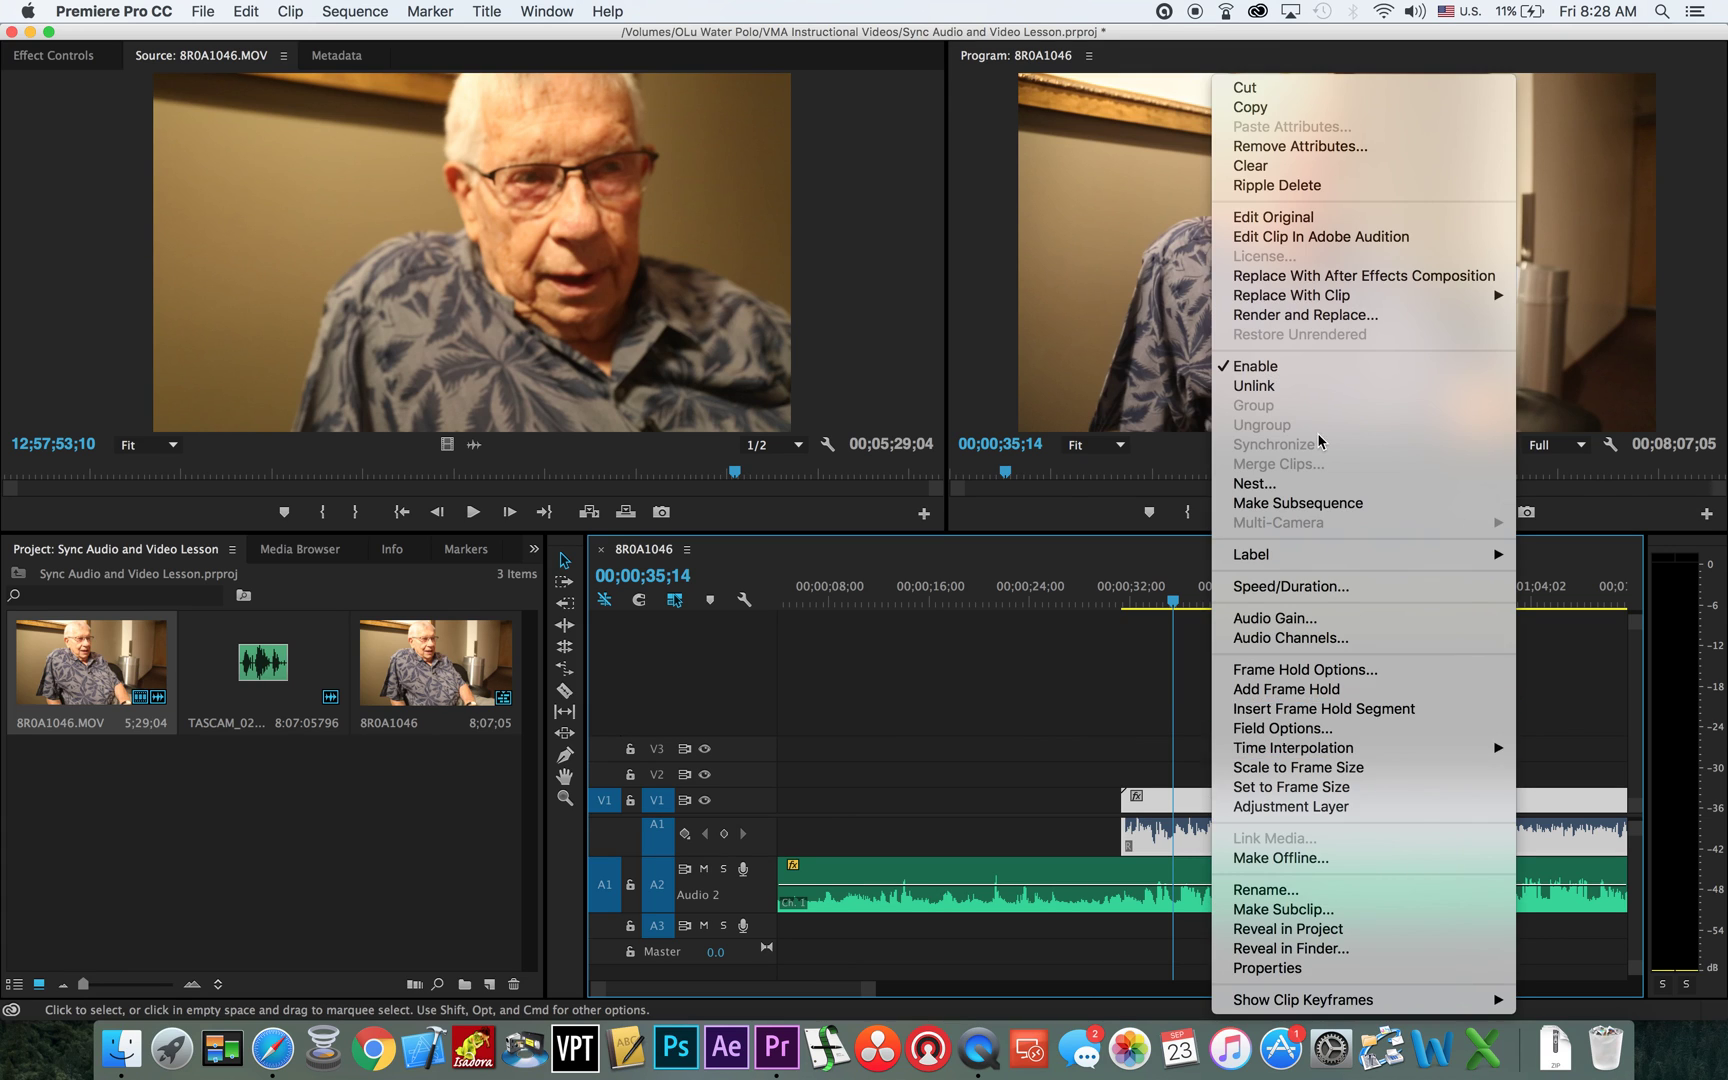
{"action": "left_click", "coordinate": [1300, 386]}
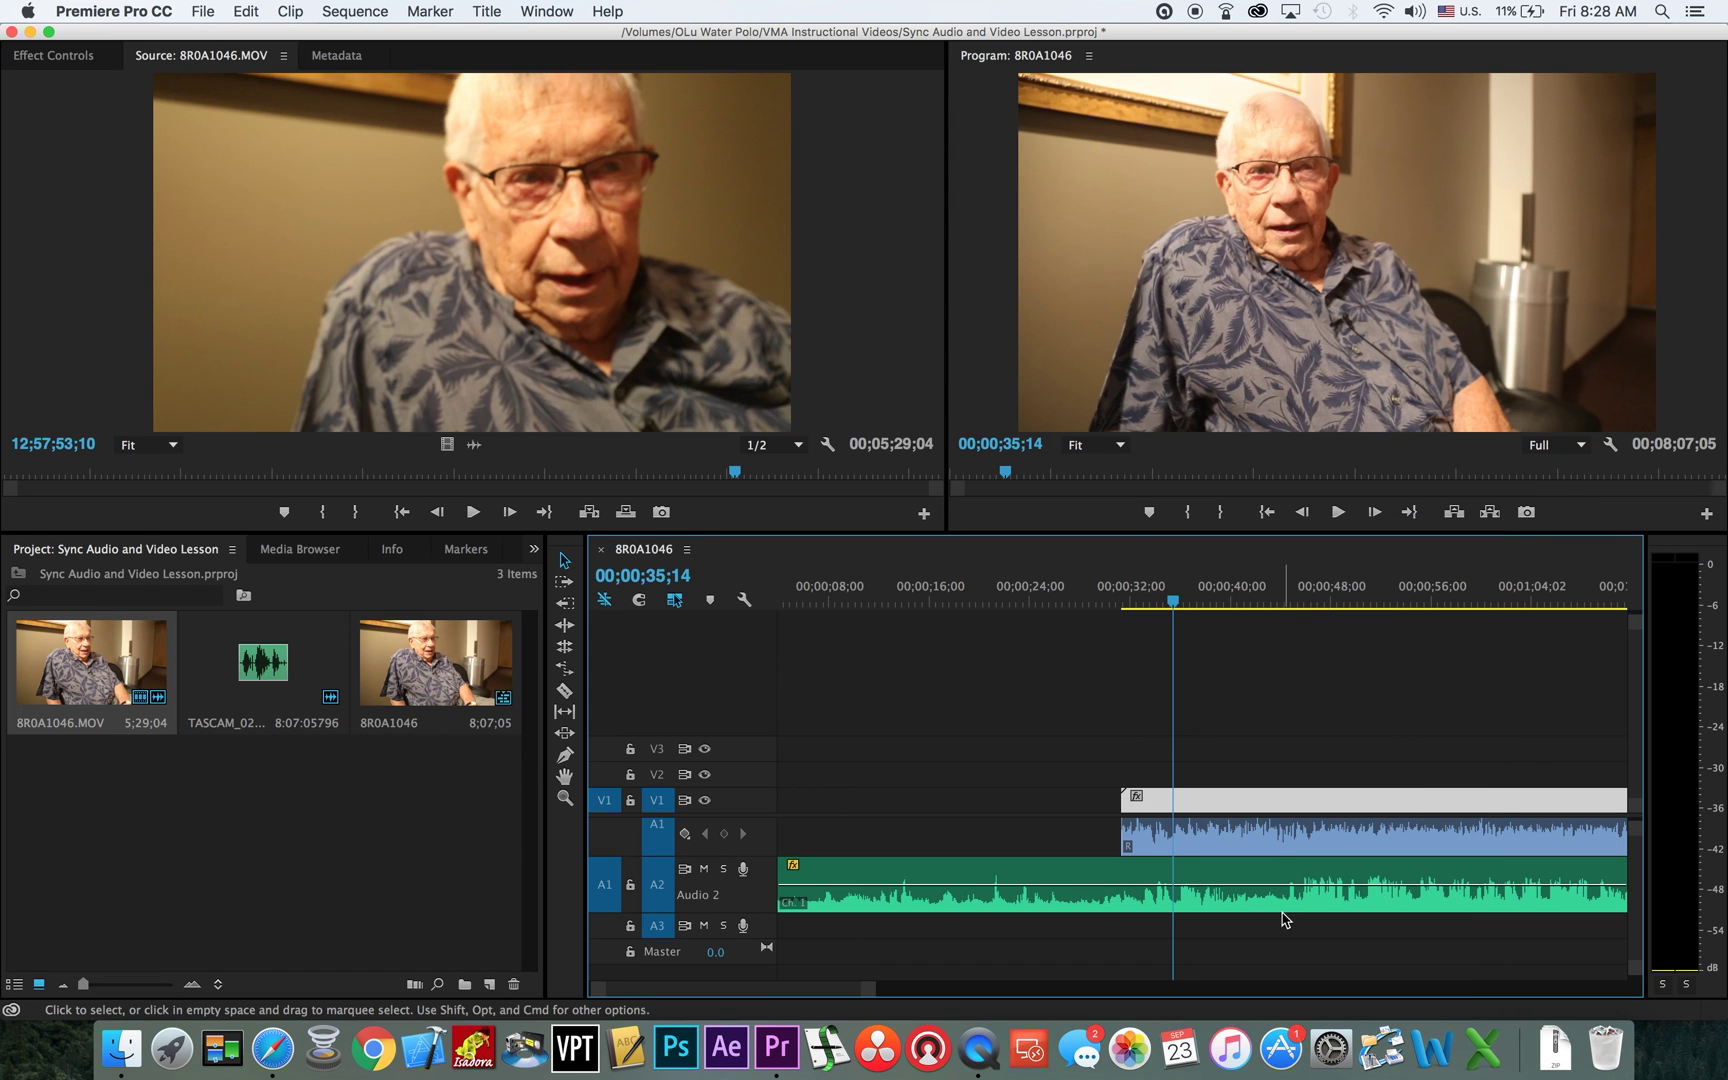
{"action": "left_click", "coordinate": [1281, 848]}
{"action": "key", "text": "Delete"}
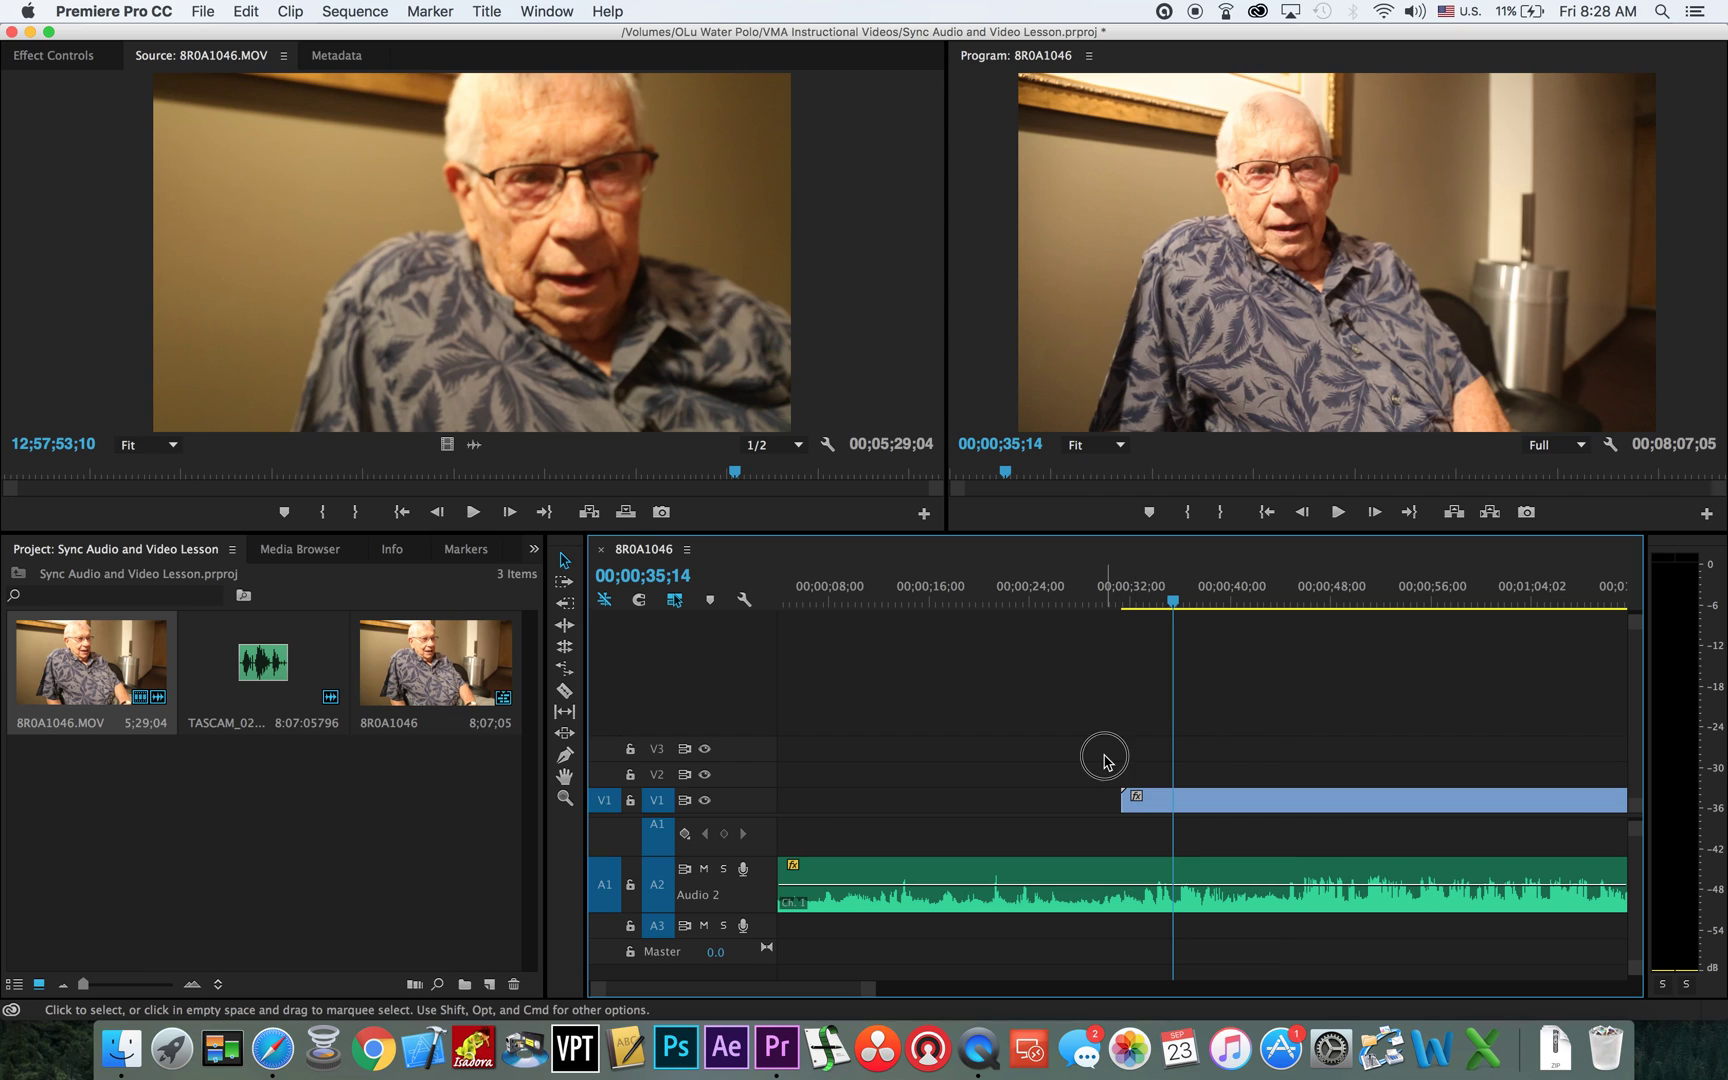
- Link the V1 camera video with the TASCAM audio on A2 and shift the linked pair about 13 seconds later in the sequence
{"action": "left_click_drag", "start_coordinate": [1105, 757], "coordinate": [1233, 910]}
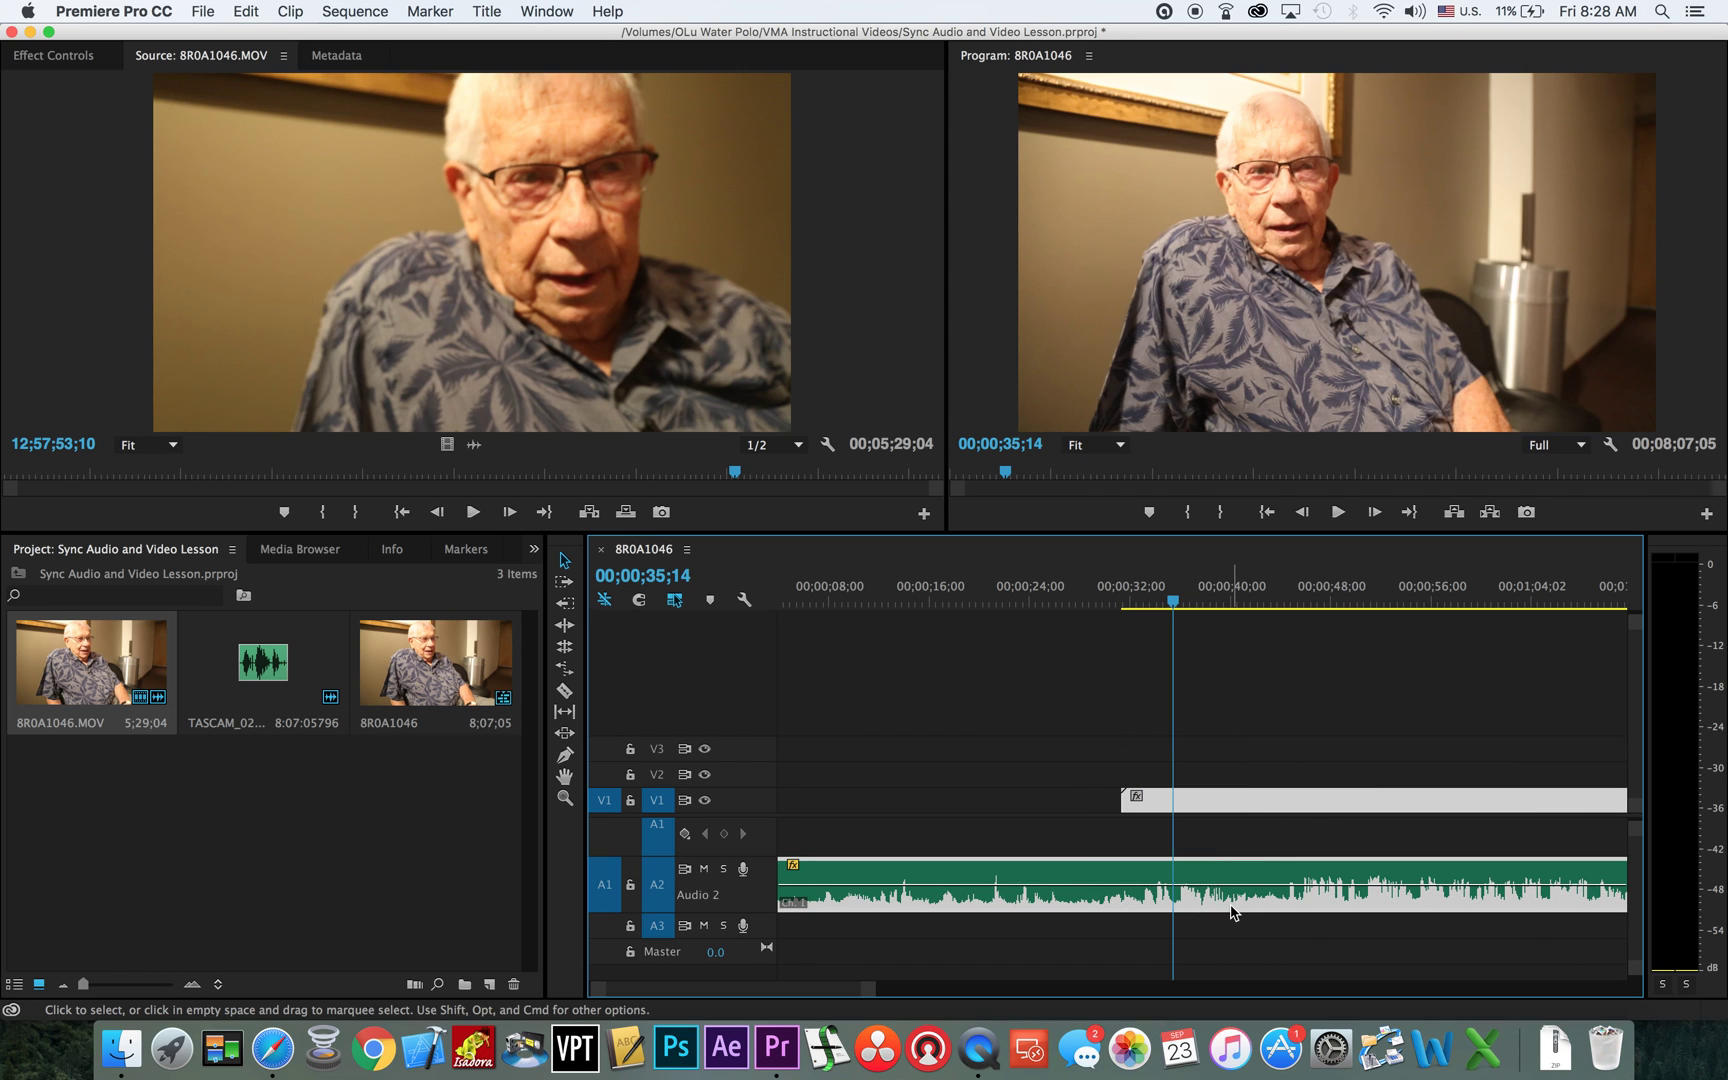
{"action": "right_click", "coordinate": [1250, 802]}
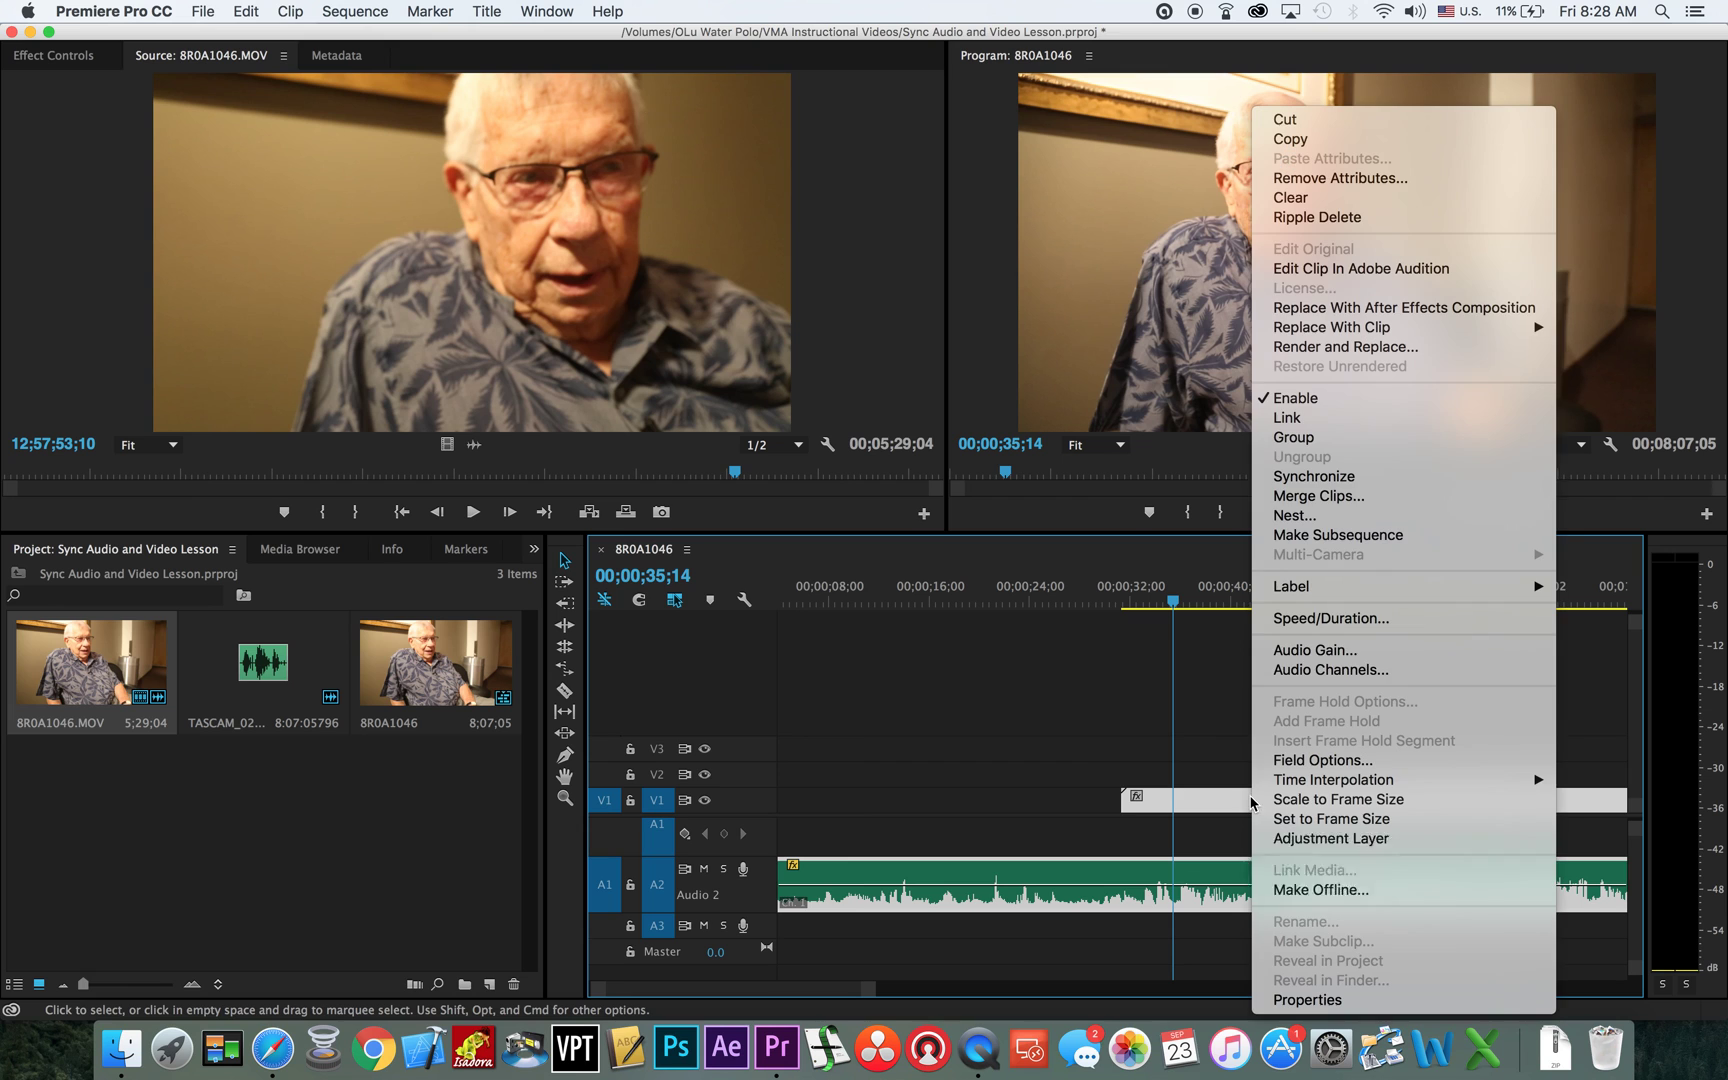
{"action": "left_click", "coordinate": [1293, 420]}
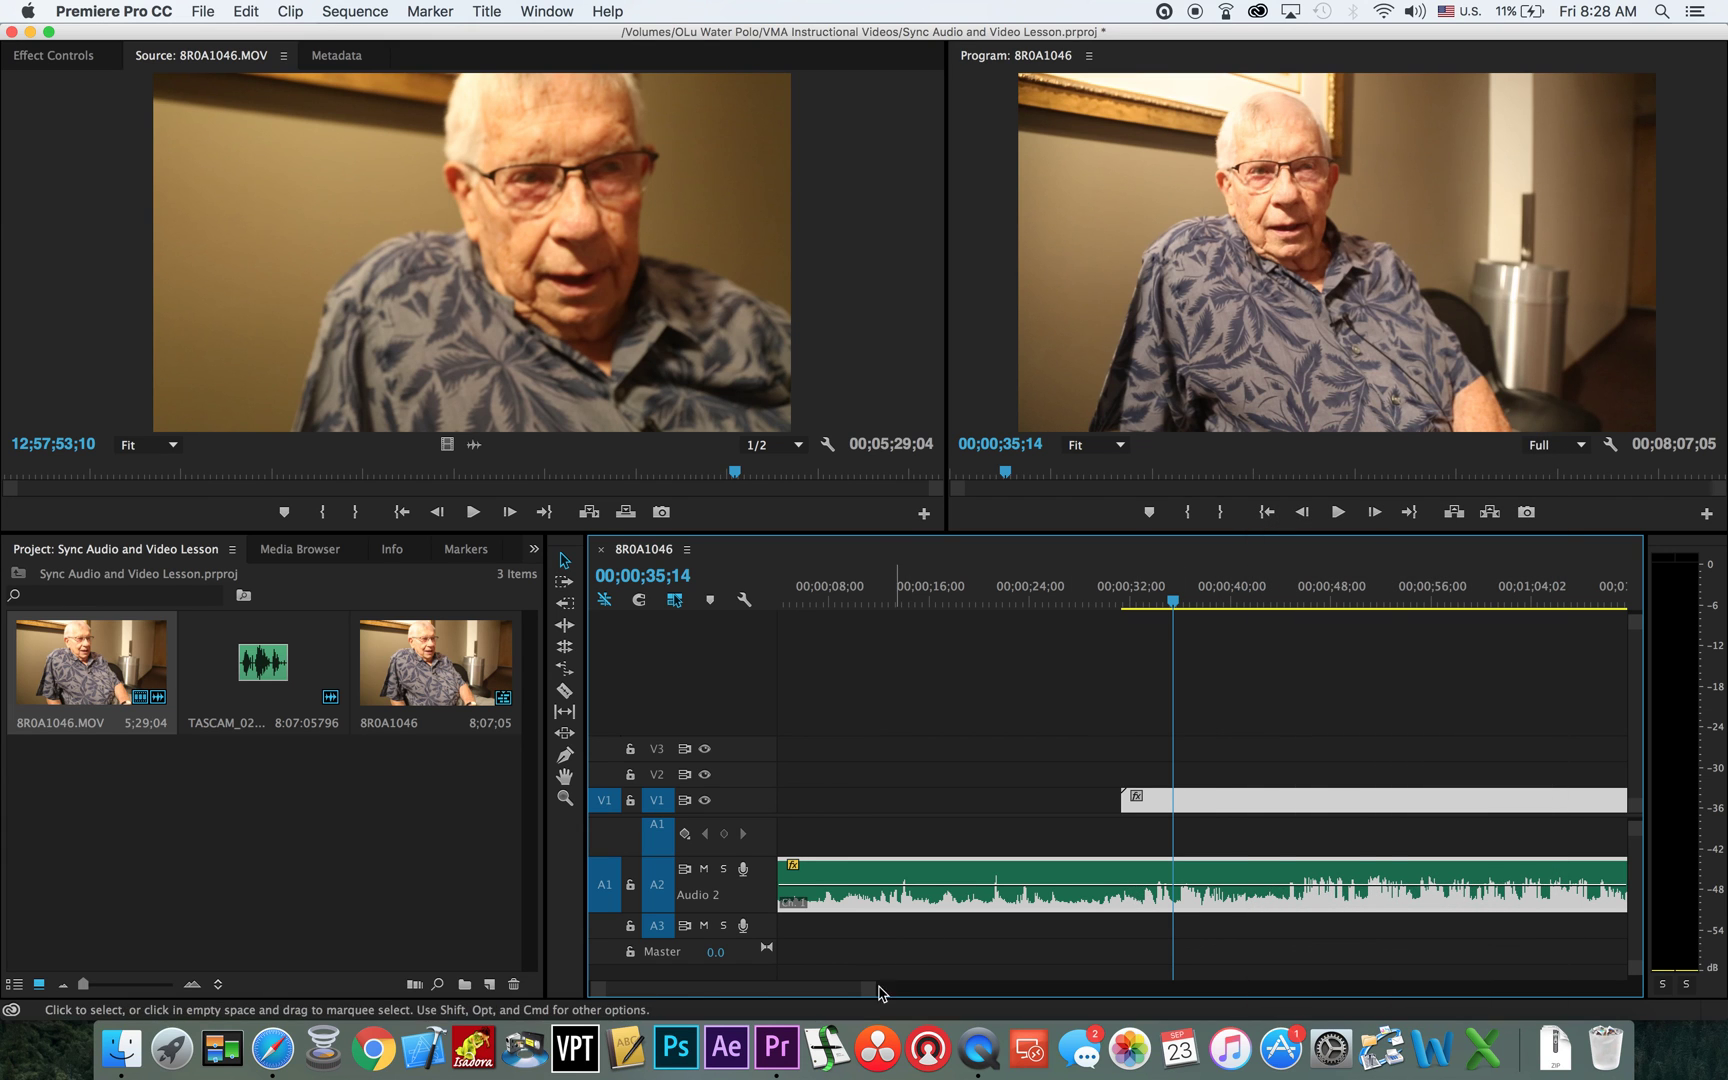
{"action": "left_click_drag", "start_coordinate": [873, 990], "coordinate": [1238, 988]}
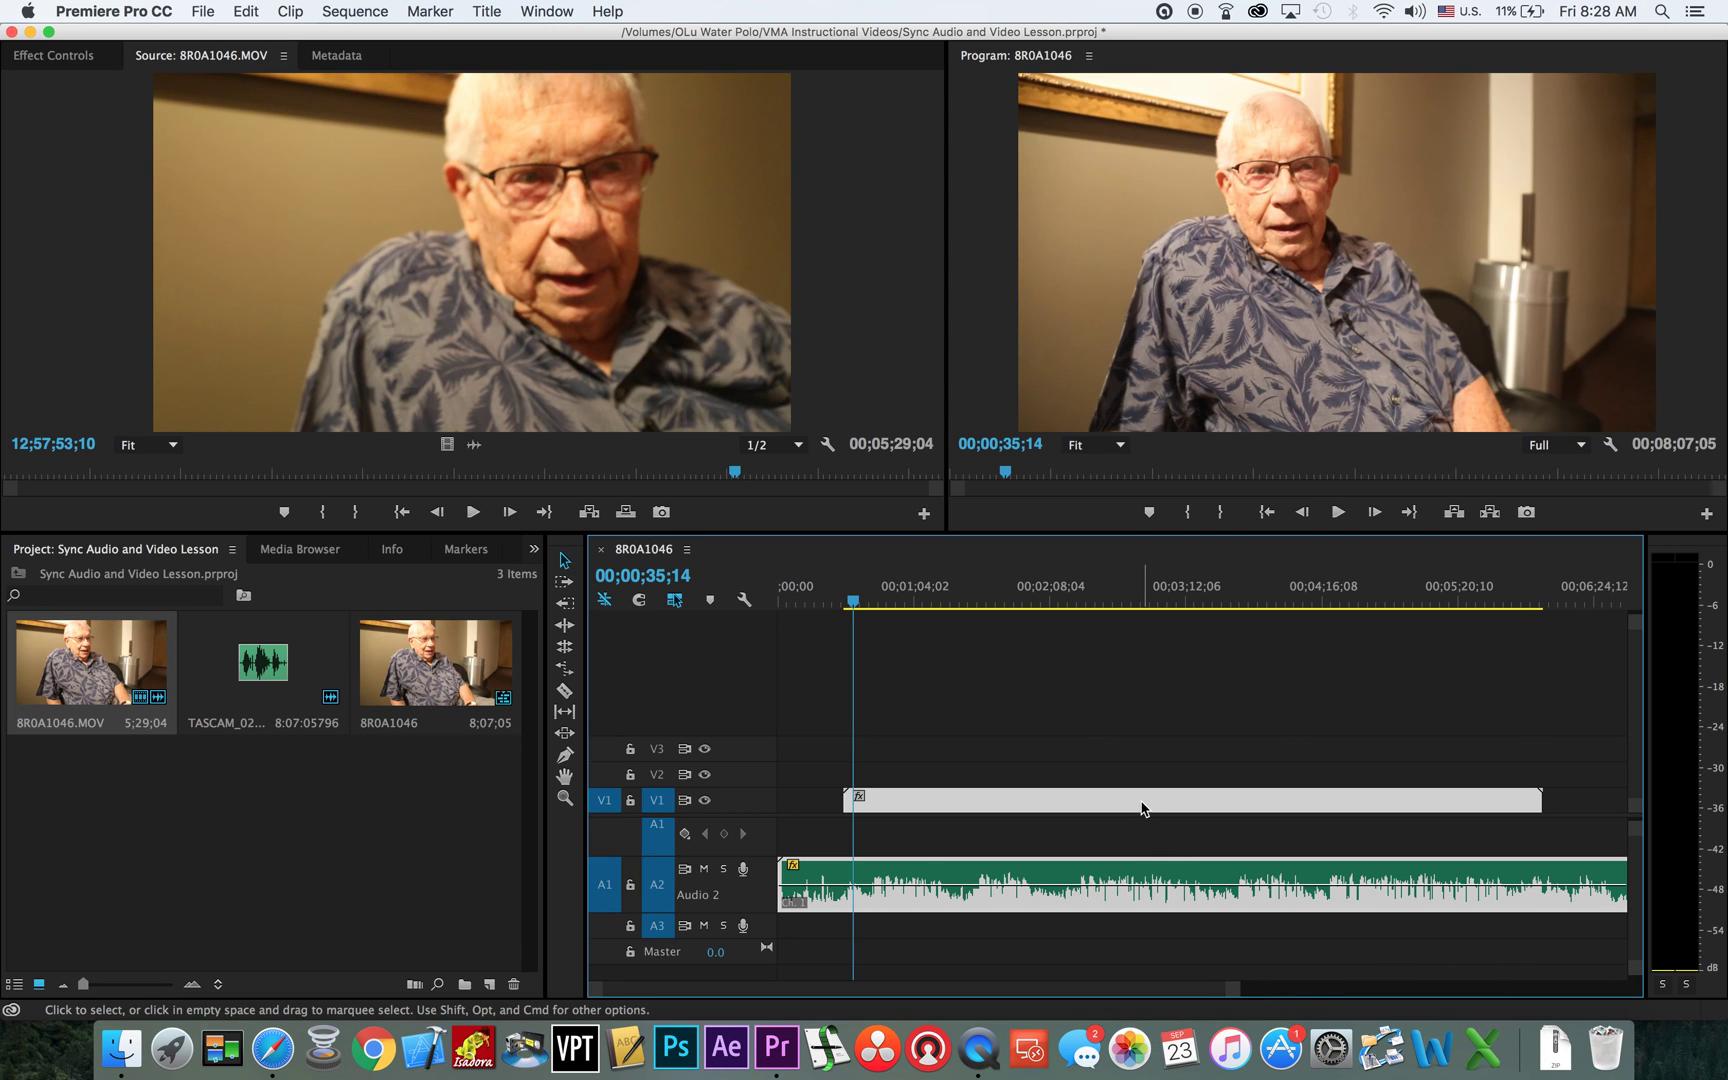
{"action": "mouse_move", "coordinate": [1145, 803]}
{"action": "left_mouse_down"}
{"action": "mouse_move", "coordinate": [1213, 803]}
{"action": "mouse_move", "coordinate": [1167, 803]}
{"action": "left_mouse_up"}
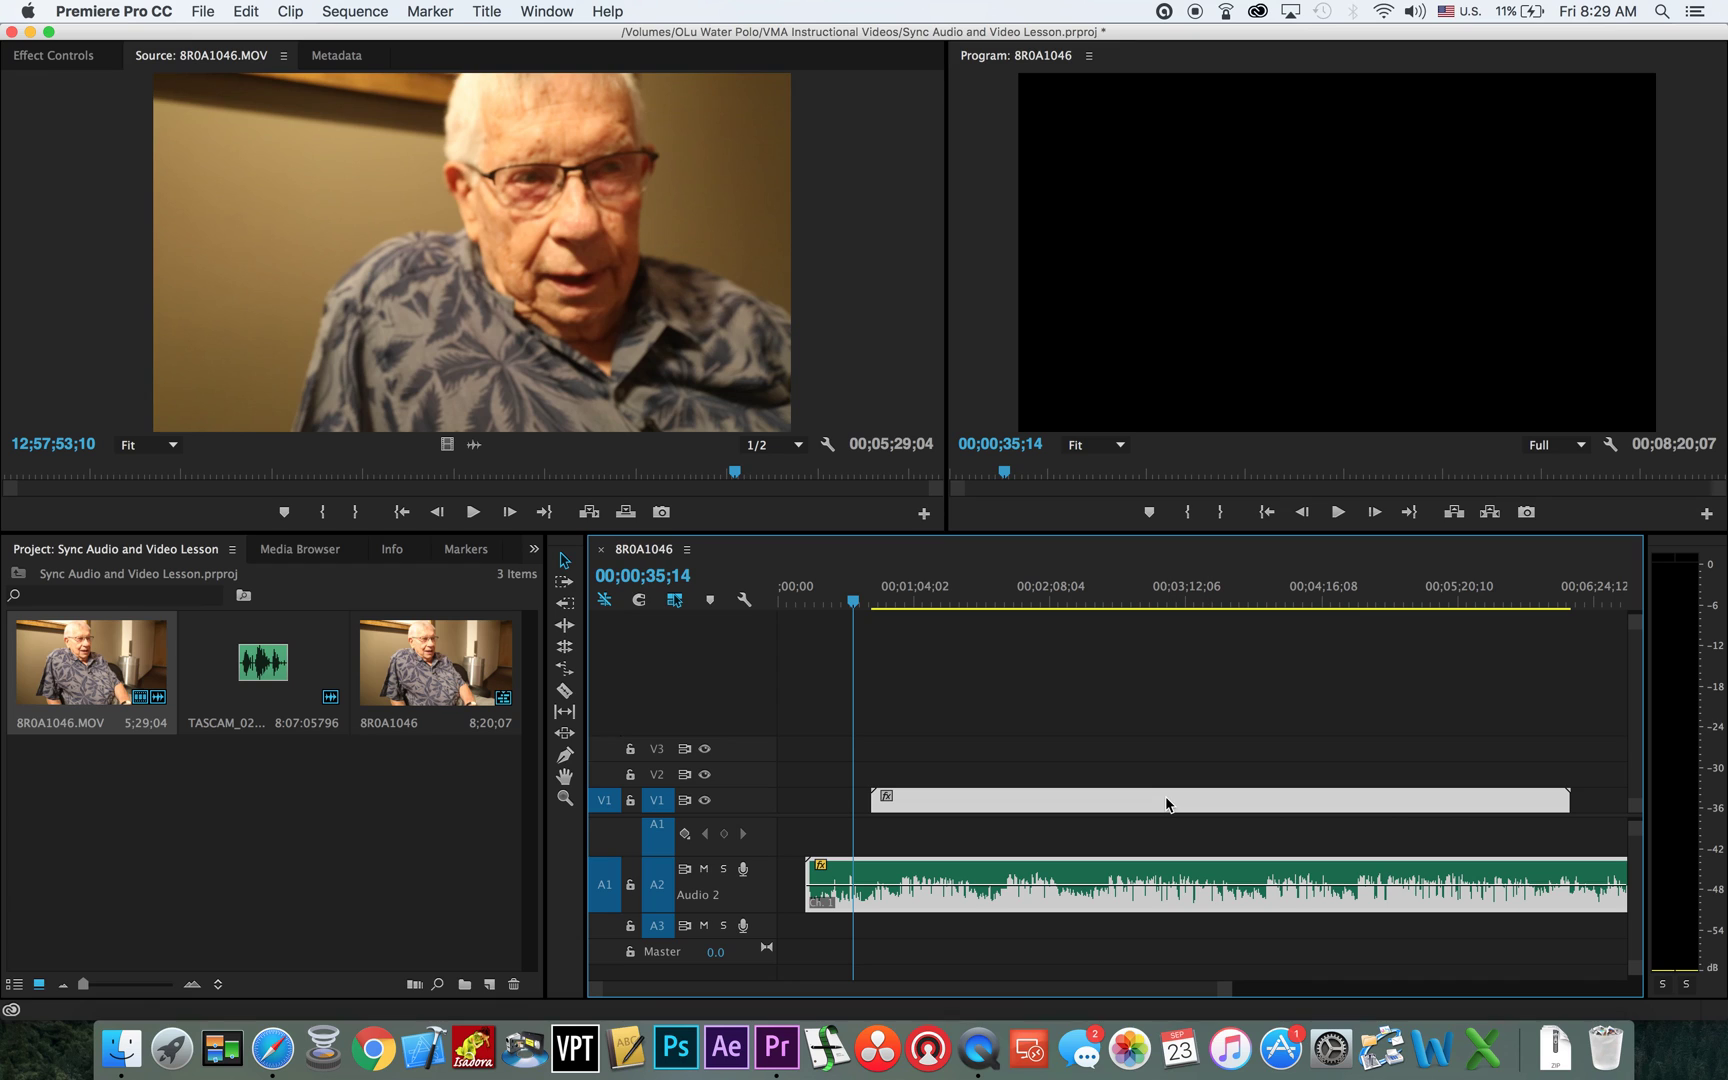